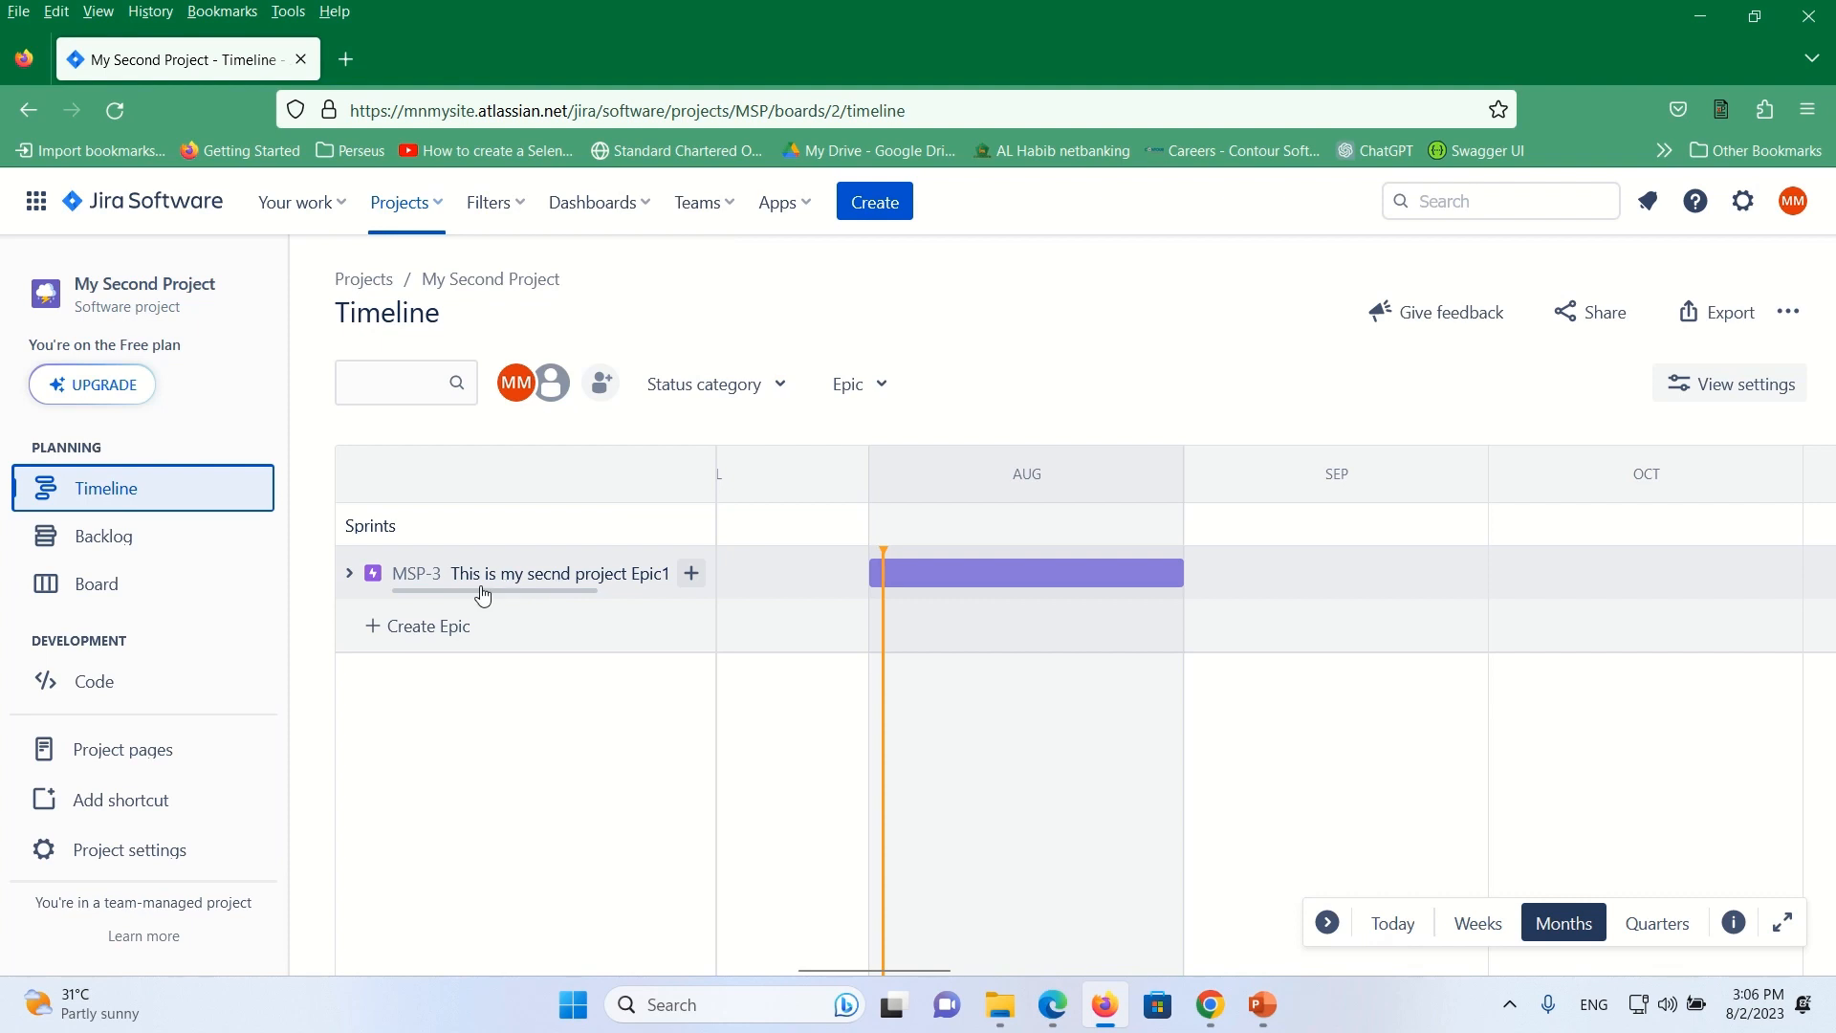
Open the second project's backlog and review its sprints and backlog items
{"action": "left_click", "coordinate": [156, 541]}
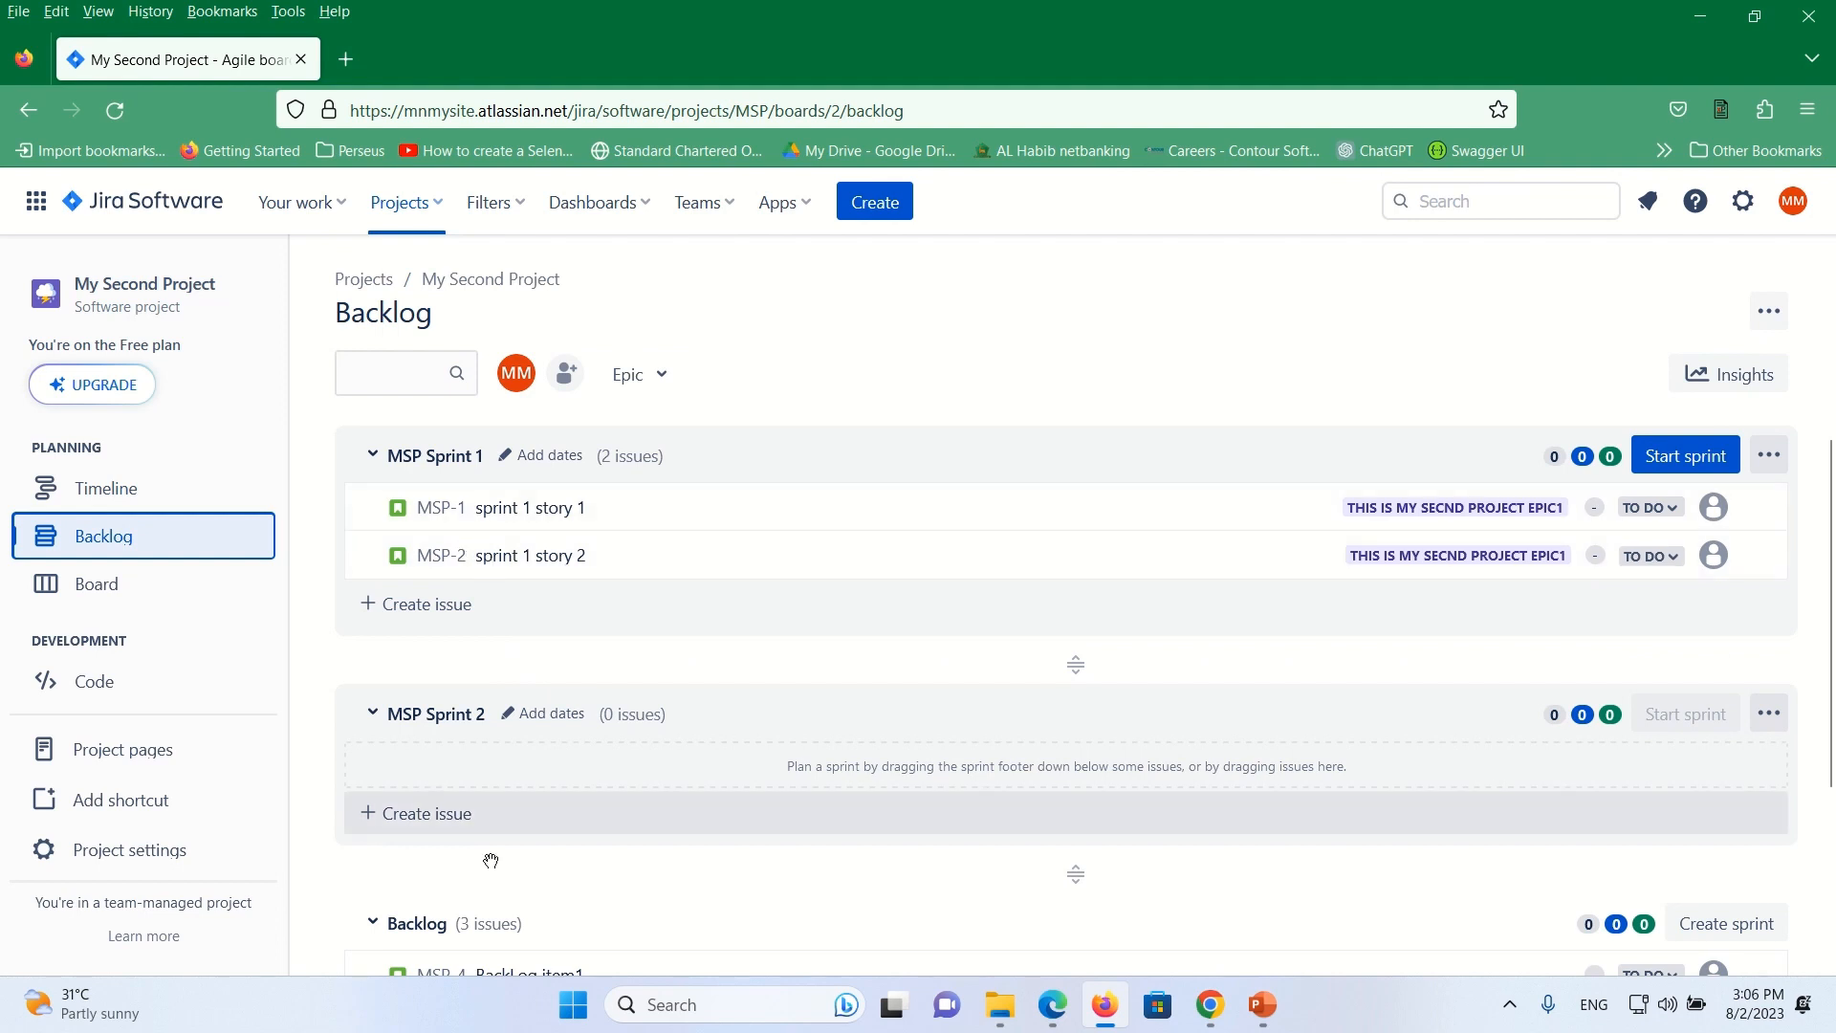
{"action": "scroll", "coordinate": [641, 824], "scroll_direction": "down", "scroll_amount": 3}
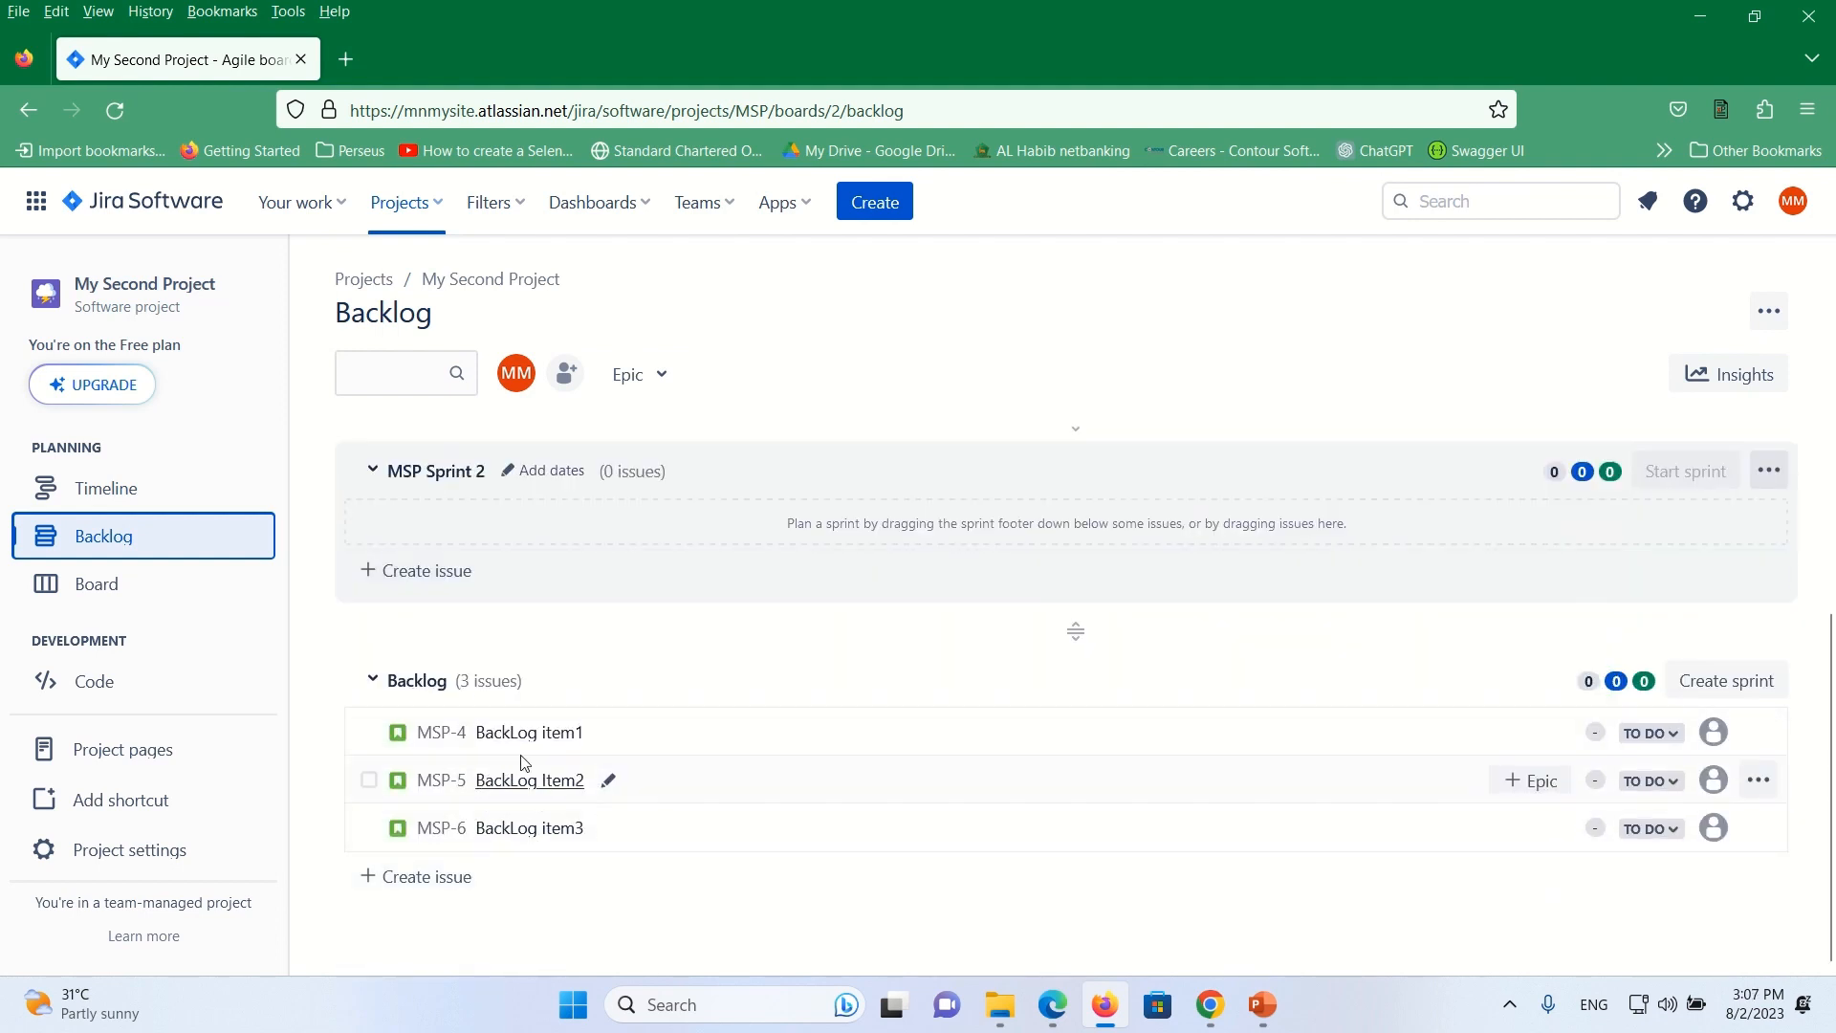
{"action": "scroll", "coordinate": [670, 818], "scroll_direction": "up", "scroll_amount": 3}
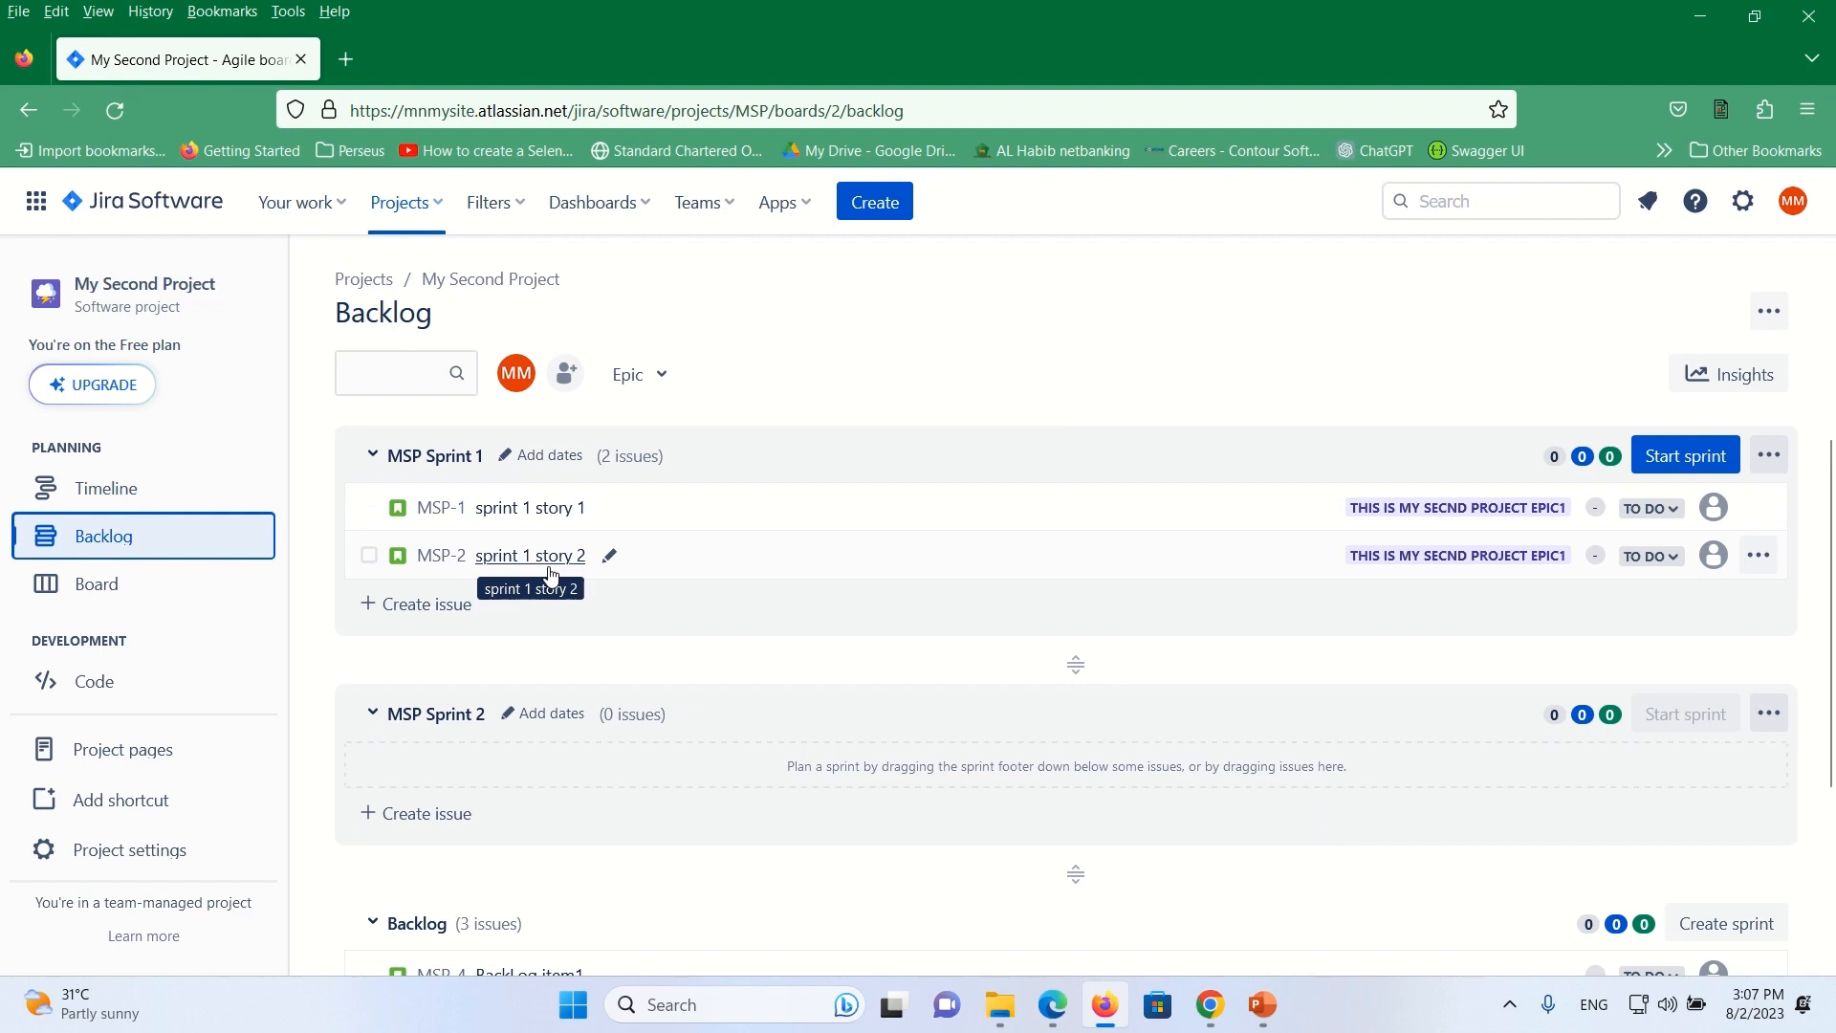
Switch to My First Project, look over its board and open its timeline
{"action": "left_click", "coordinate": [401, 200]}
{"action": "left_click", "coordinate": [498, 373]}
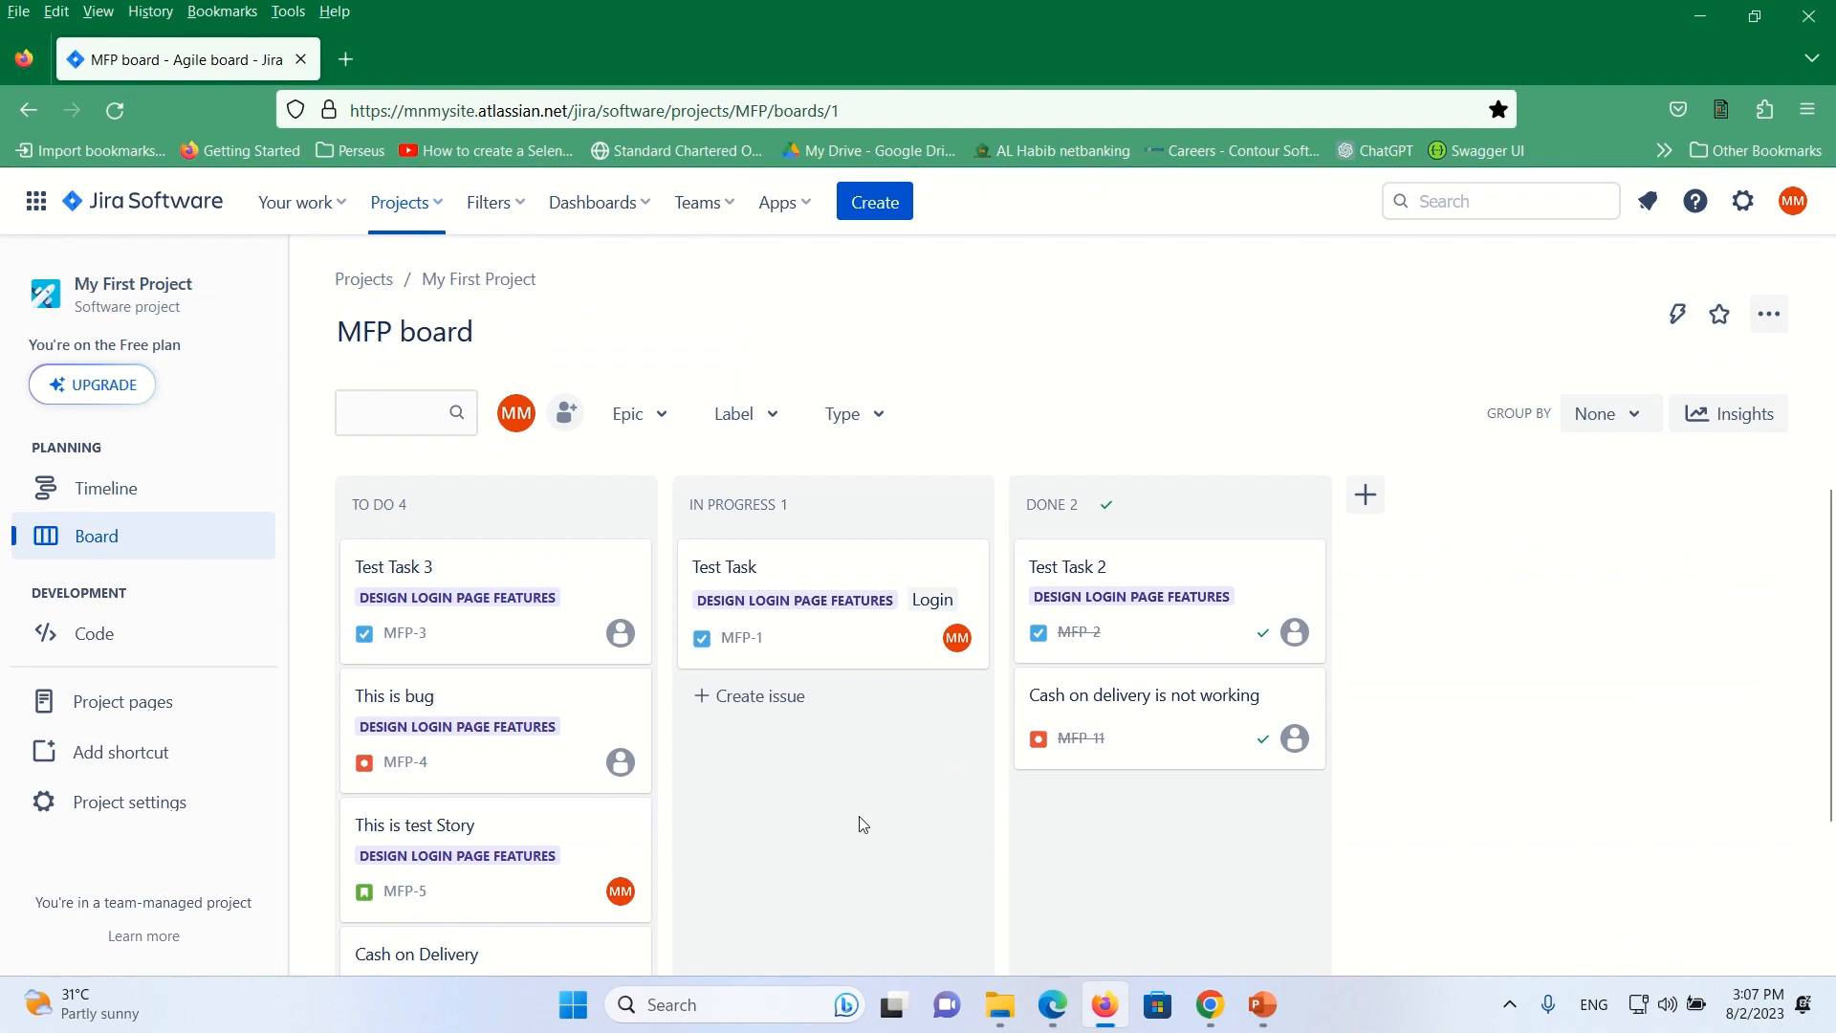
{"action": "scroll", "coordinate": [864, 824], "scroll_direction": "down", "scroll_amount": 2}
{"action": "scroll", "coordinate": [864, 824], "scroll_direction": "up", "scroll_amount": 2}
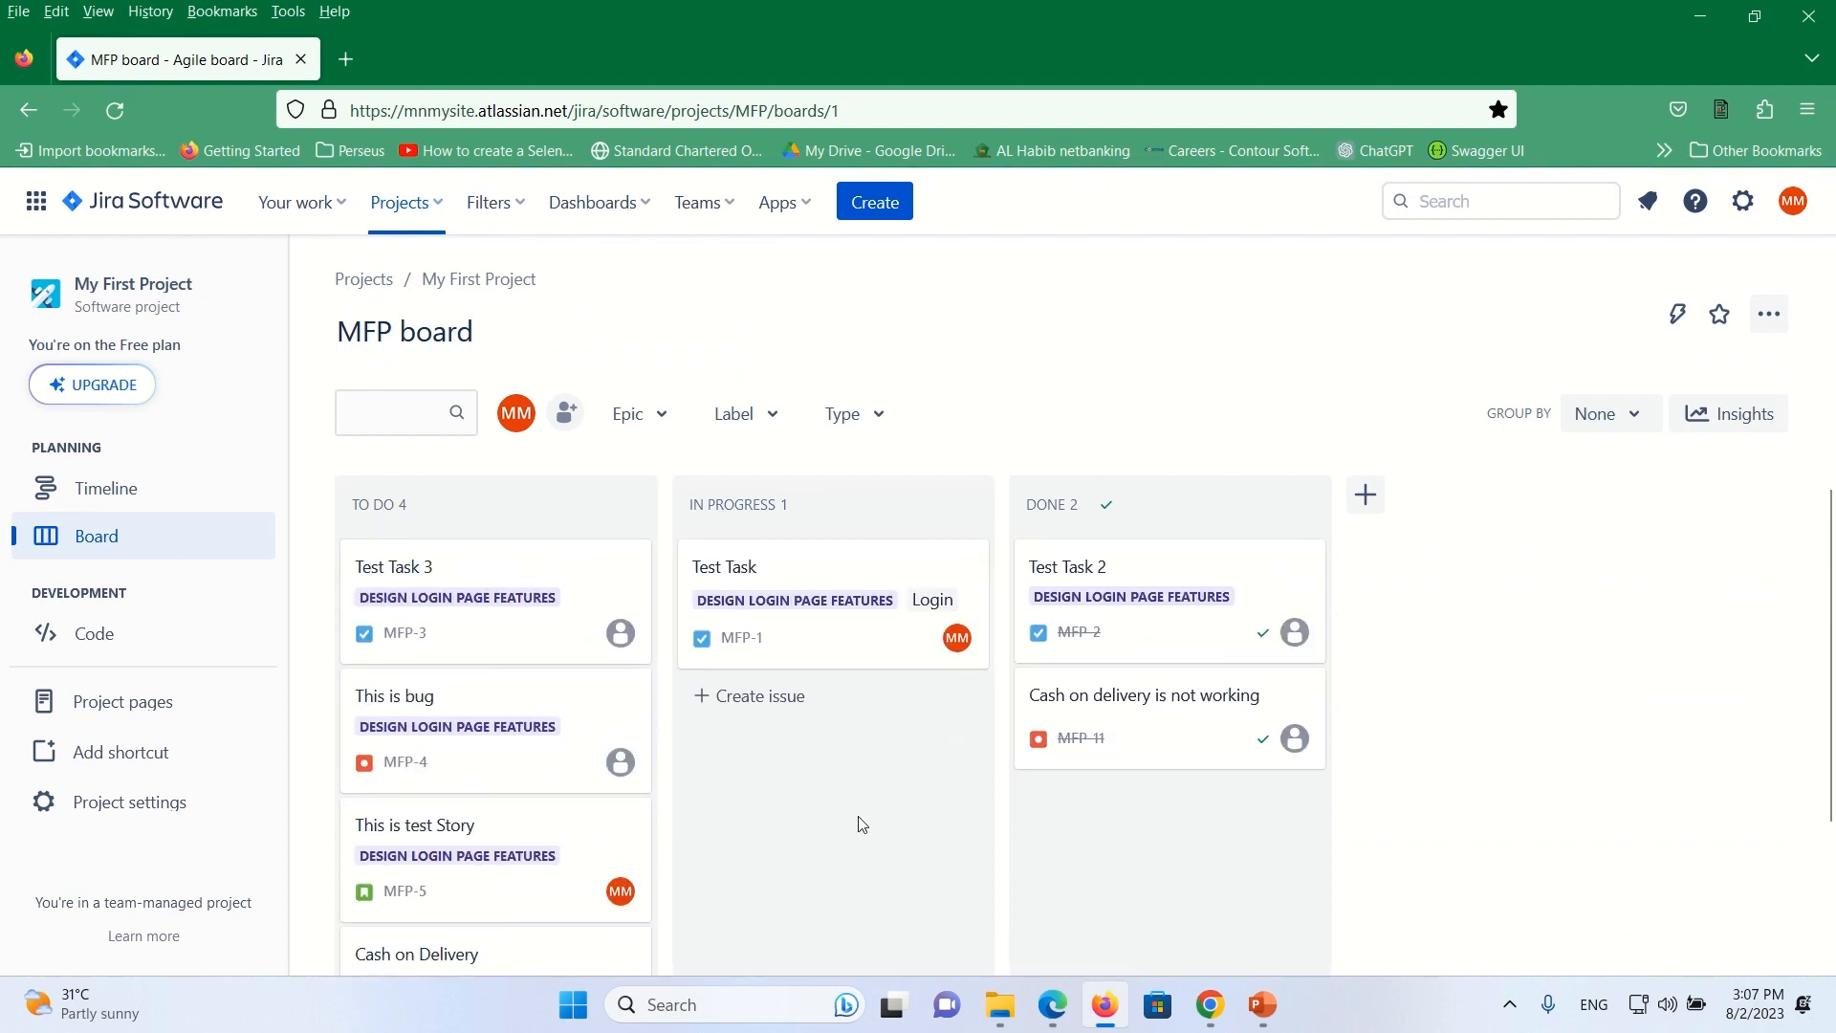
{"action": "left_click", "coordinate": [117, 491]}
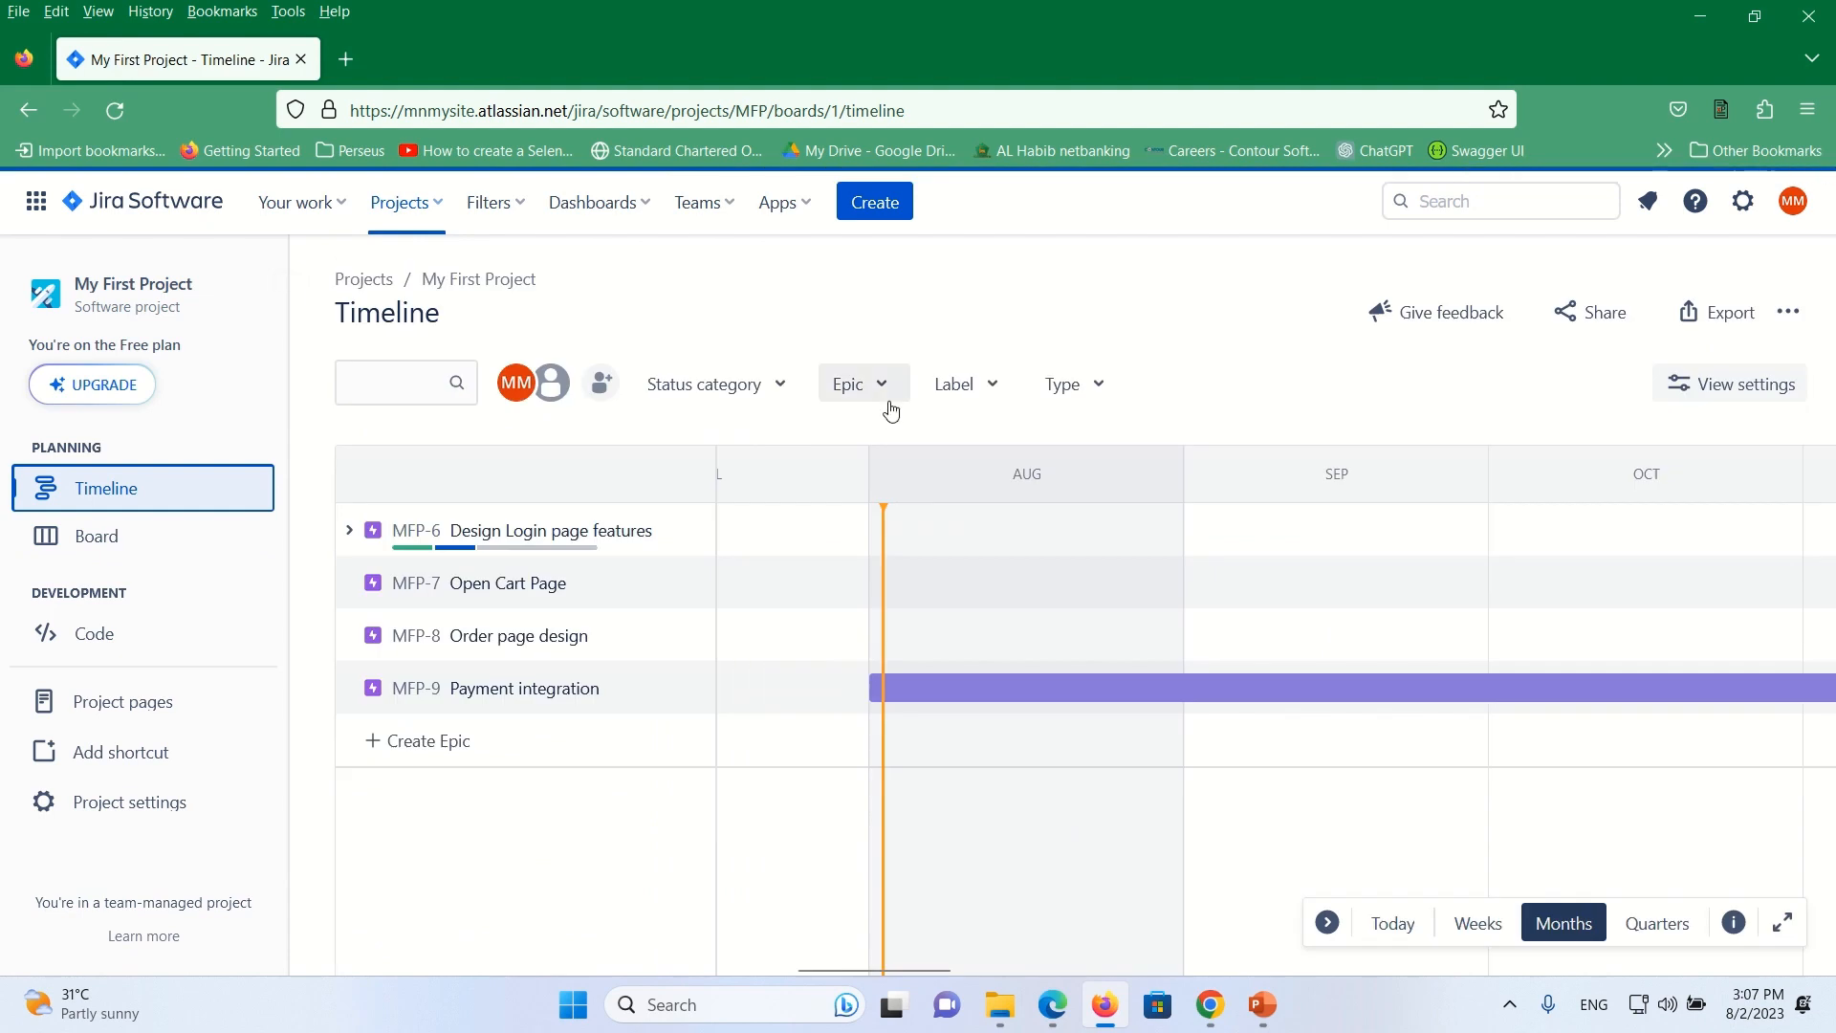
Create an epic named "Gift cards integration" on the project timeline
{"action": "left_click", "coordinate": [426, 742]}
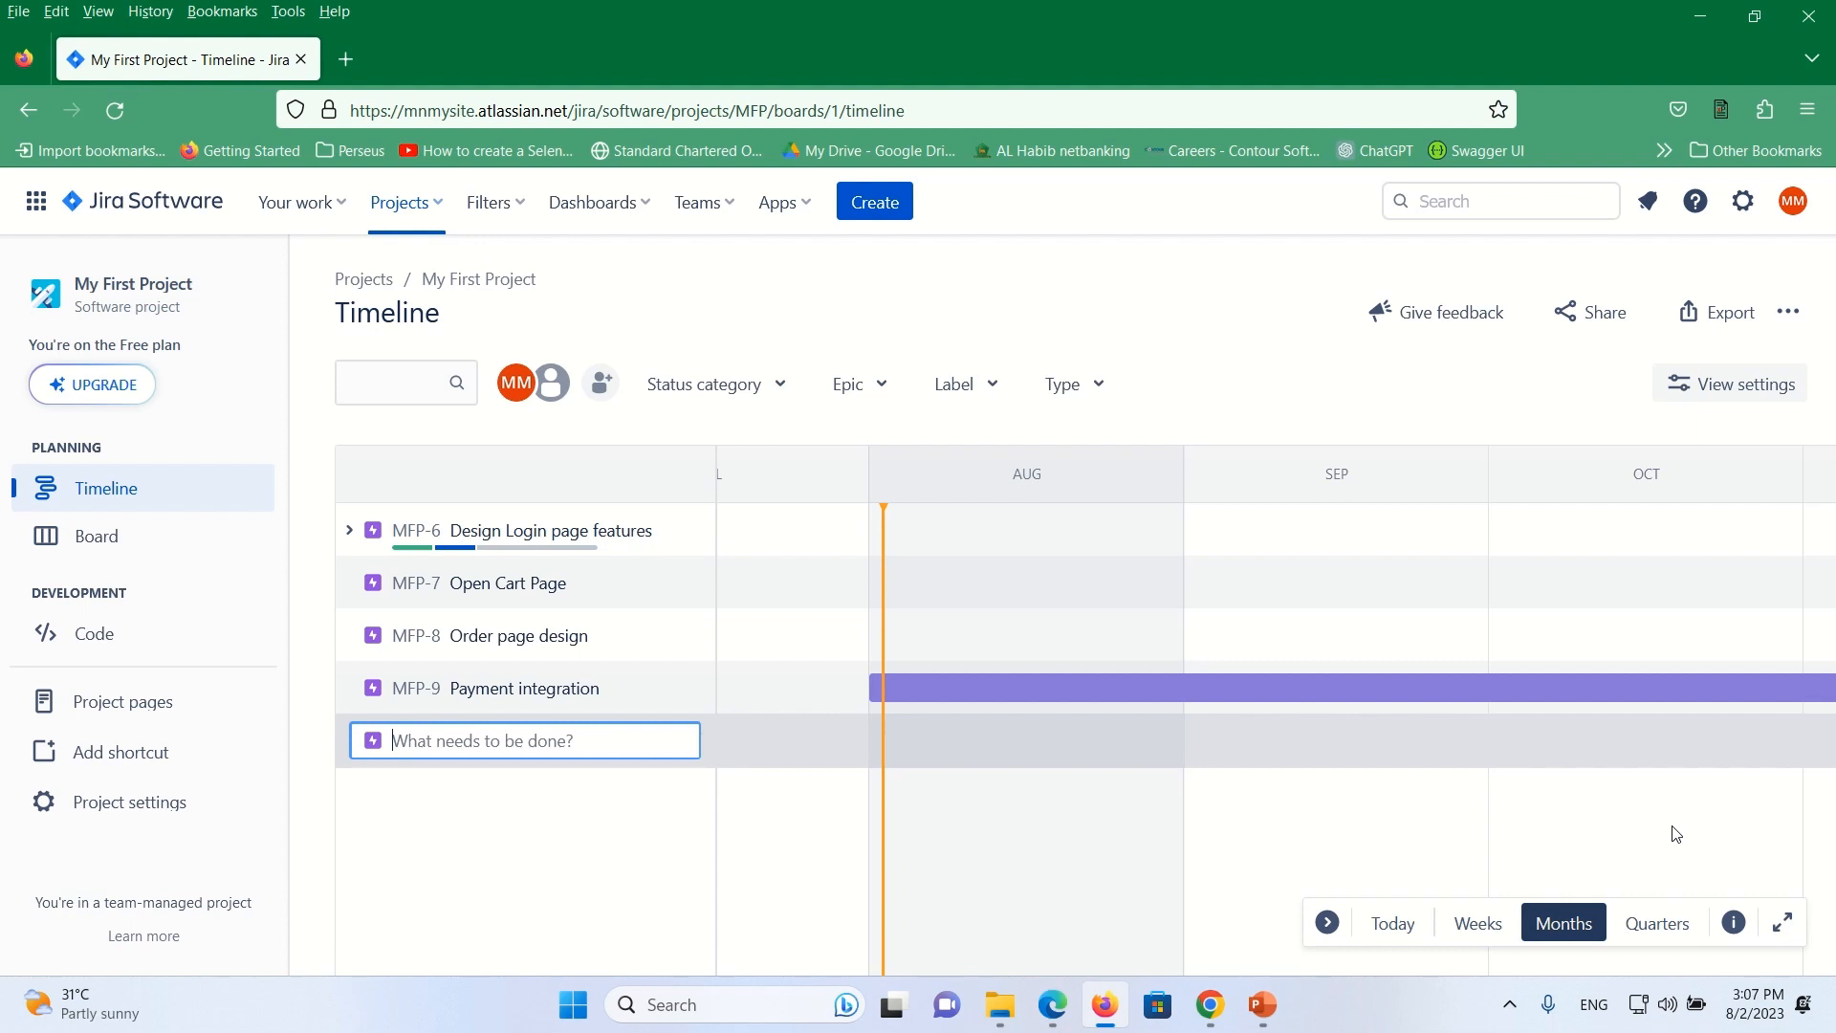
{"action": "type", "text": "gif"}
{"action": "key", "text": "BackSpace"}
{"action": "key", "text": "BackSpace"}
{"action": "type", "text": "Gift cards integration"}
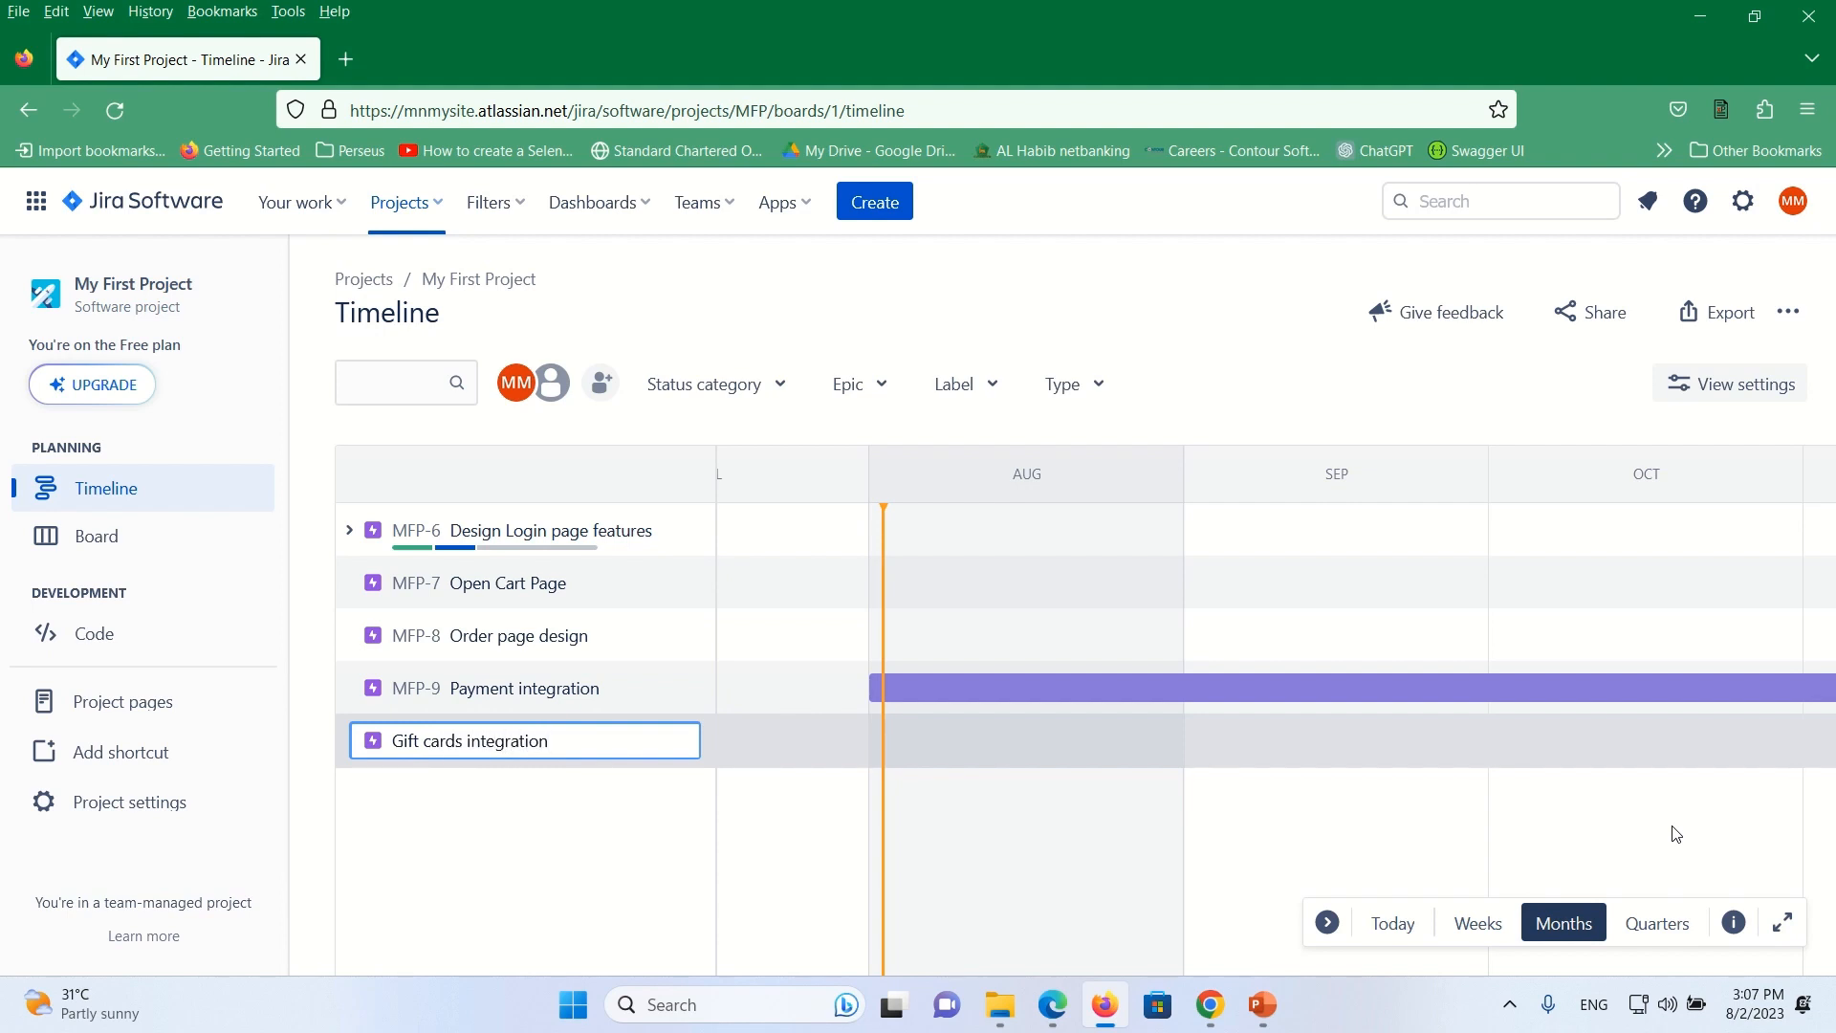
{"action": "key", "text": "Return"}
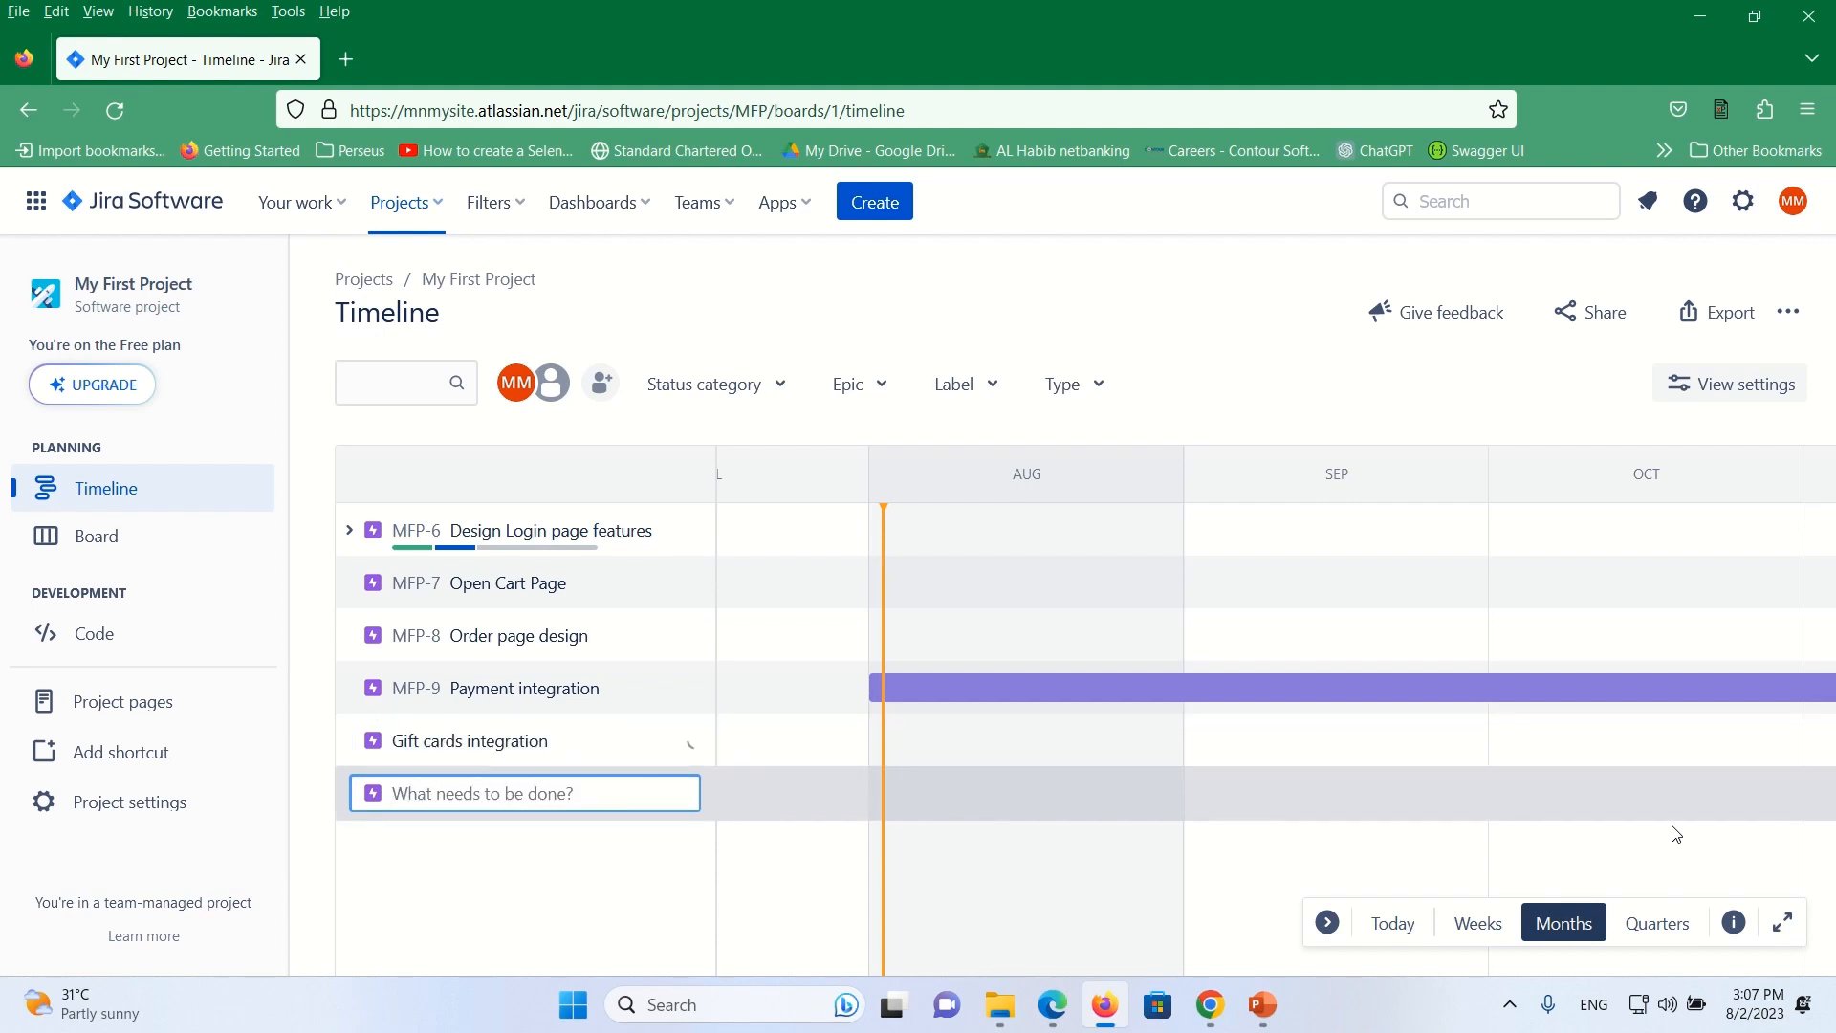
Open the Gift cards integration epic's details and set its start date to 8/1/2023
{"action": "left_click", "coordinate": [581, 742]}
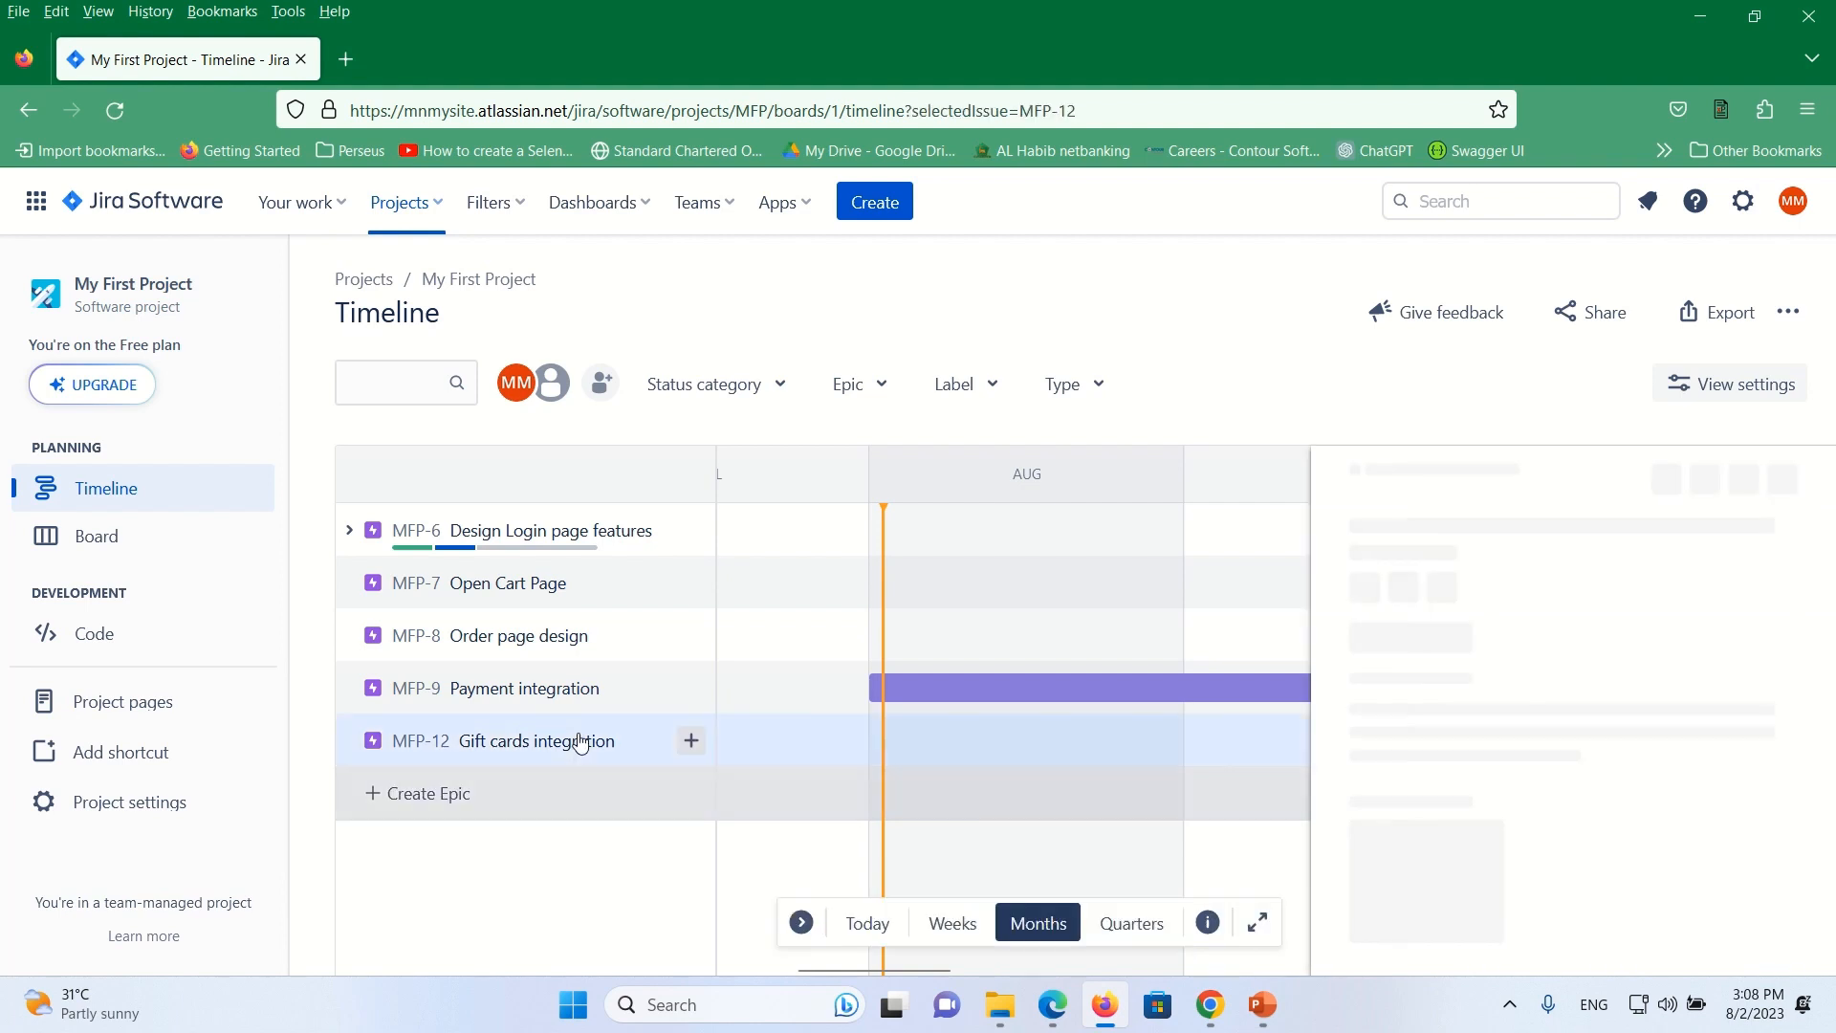
{"action": "scroll", "coordinate": [1621, 792], "scroll_direction": "down", "scroll_amount": 3}
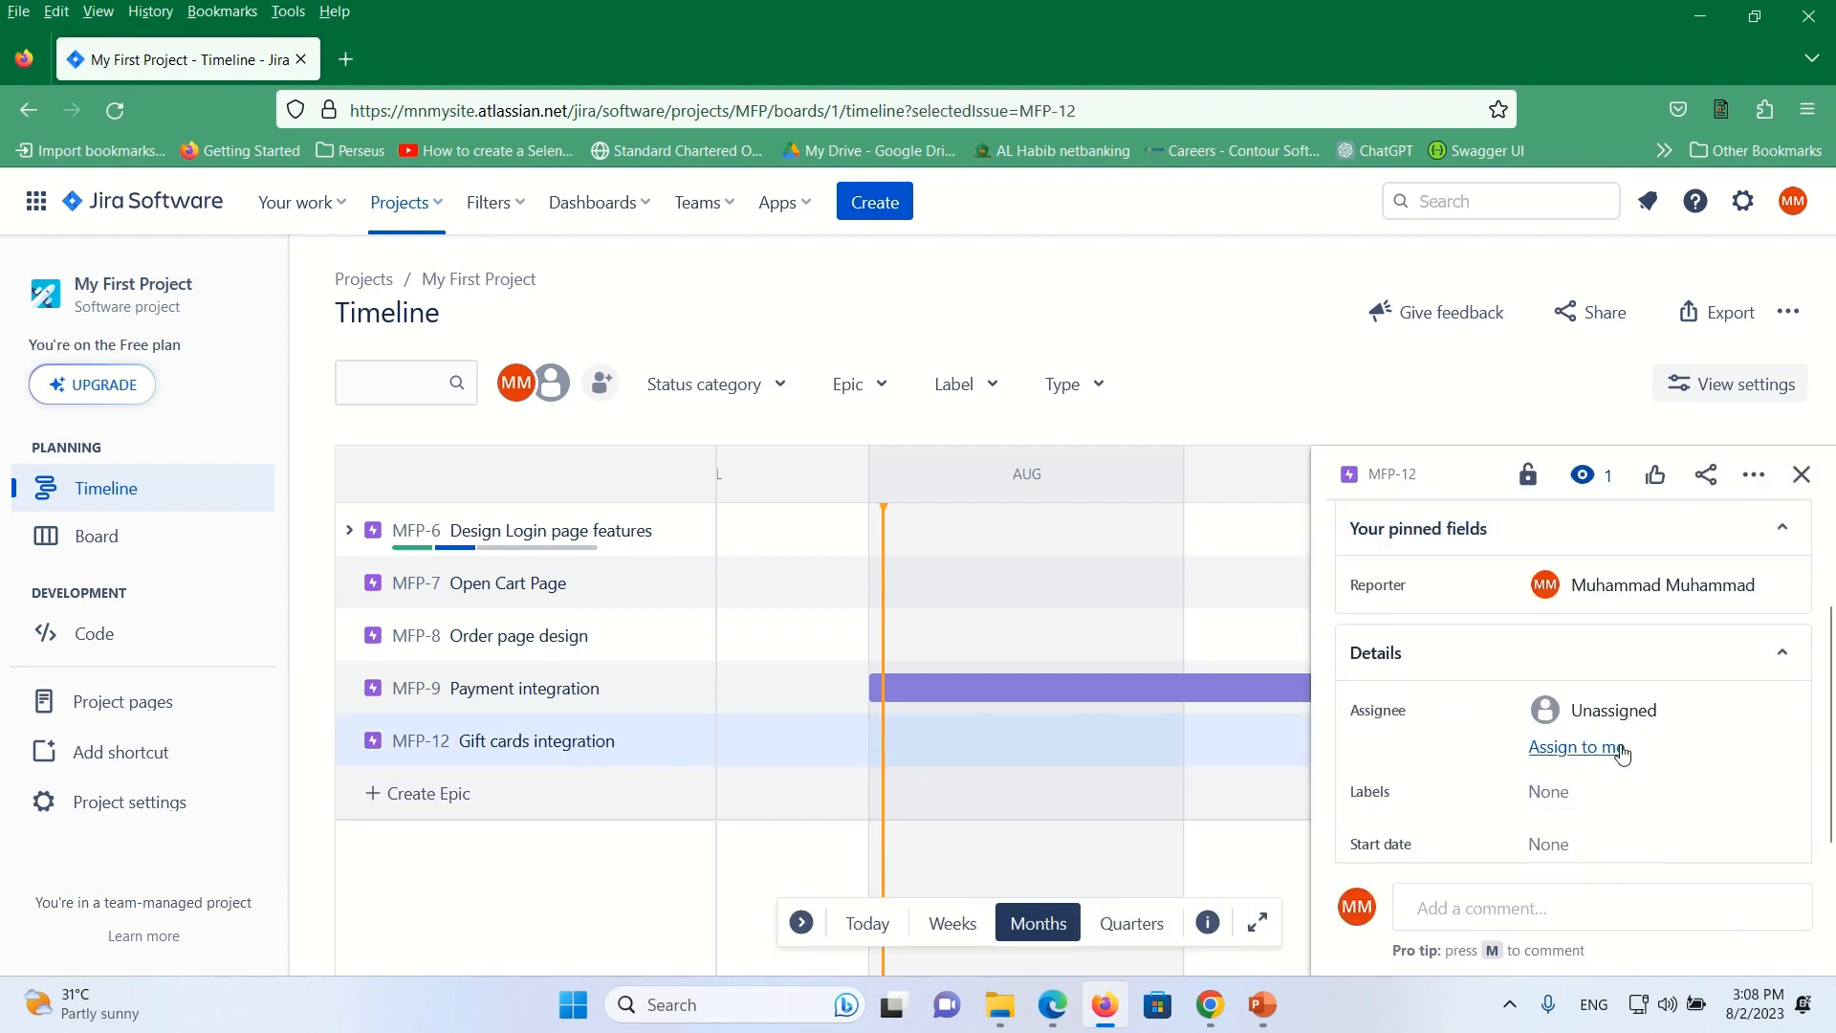
{"action": "scroll", "coordinate": [1626, 784], "scroll_direction": "down", "scroll_amount": 3}
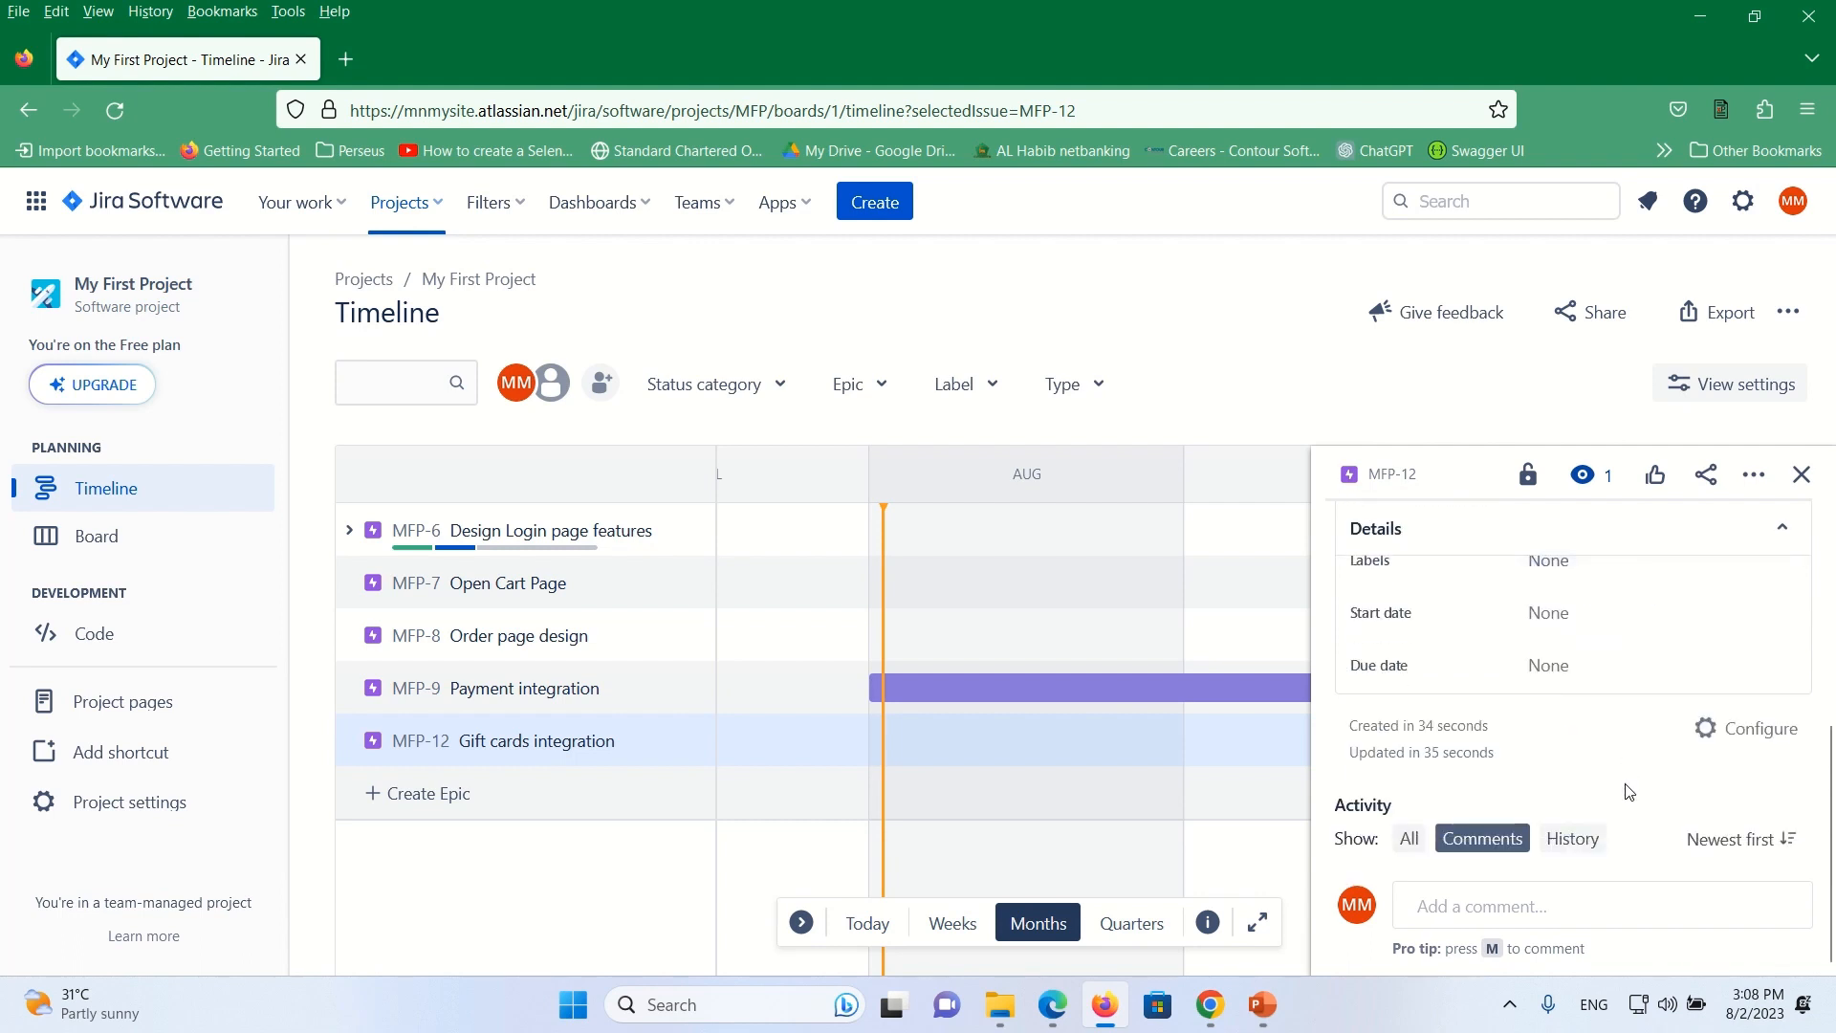
{"action": "left_click", "coordinate": [1556, 618]}
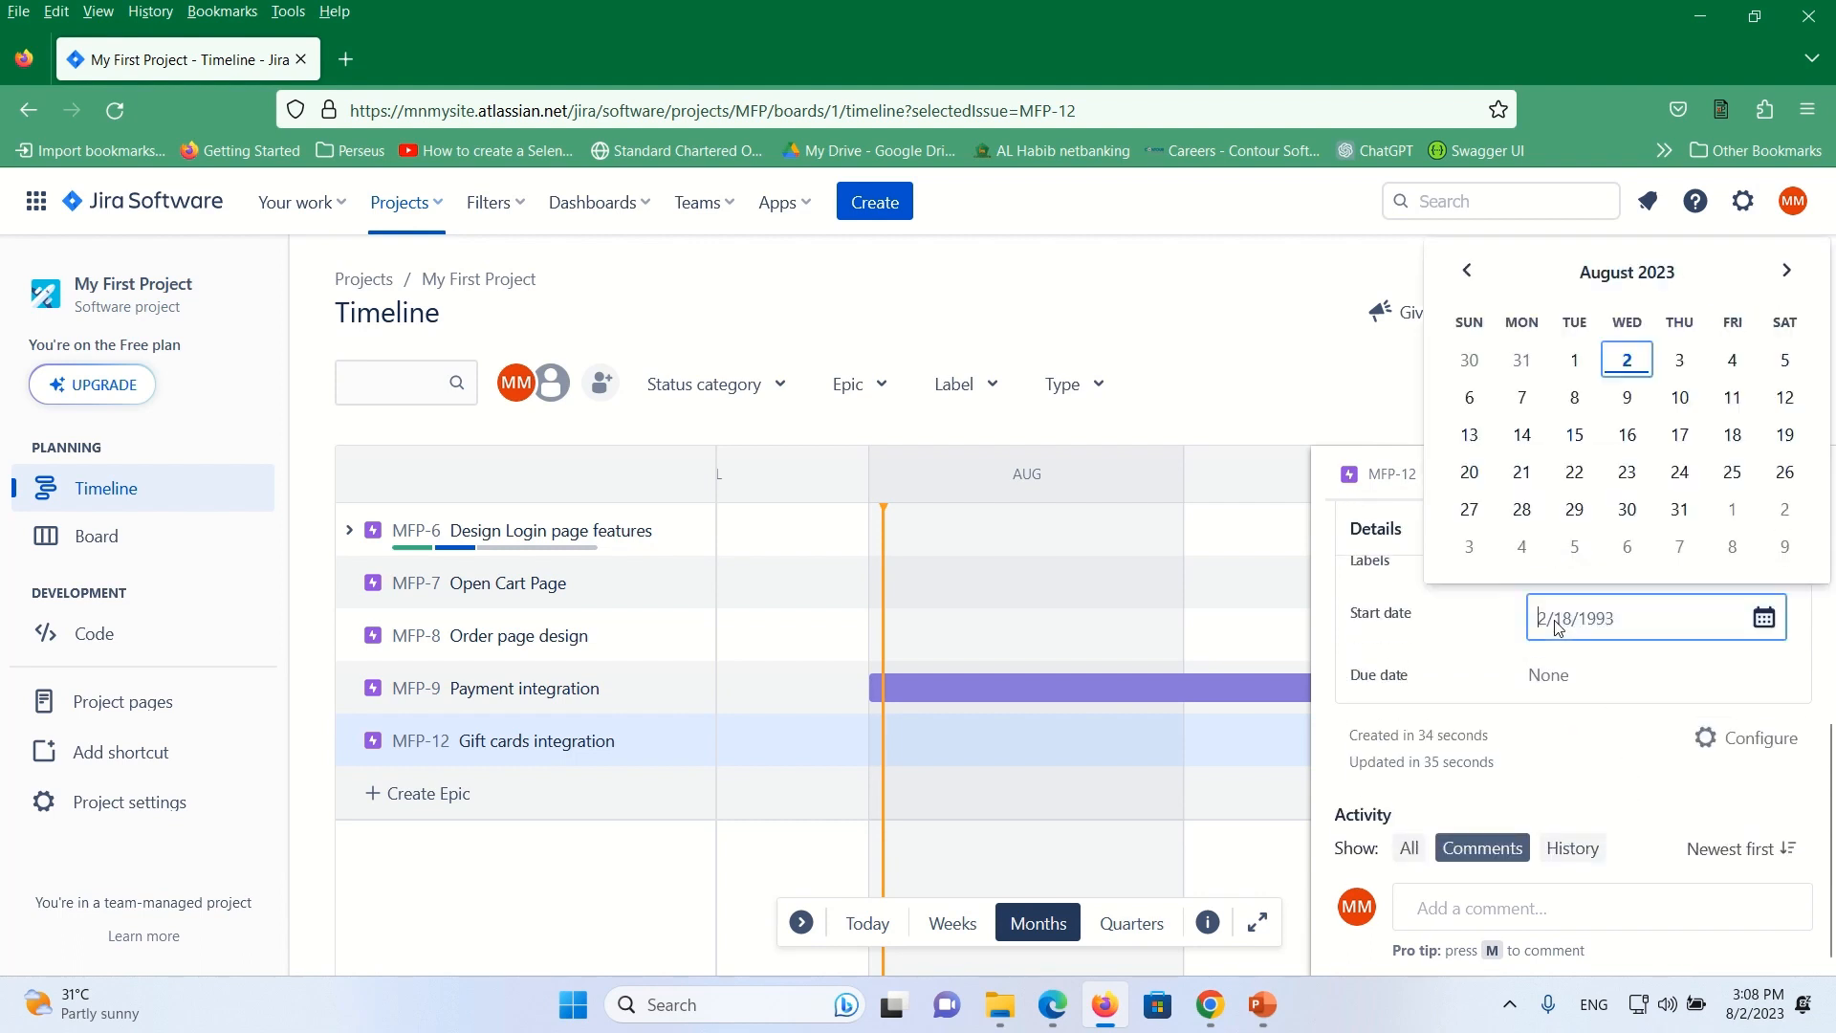
{"action": "left_click", "coordinate": [1574, 362]}
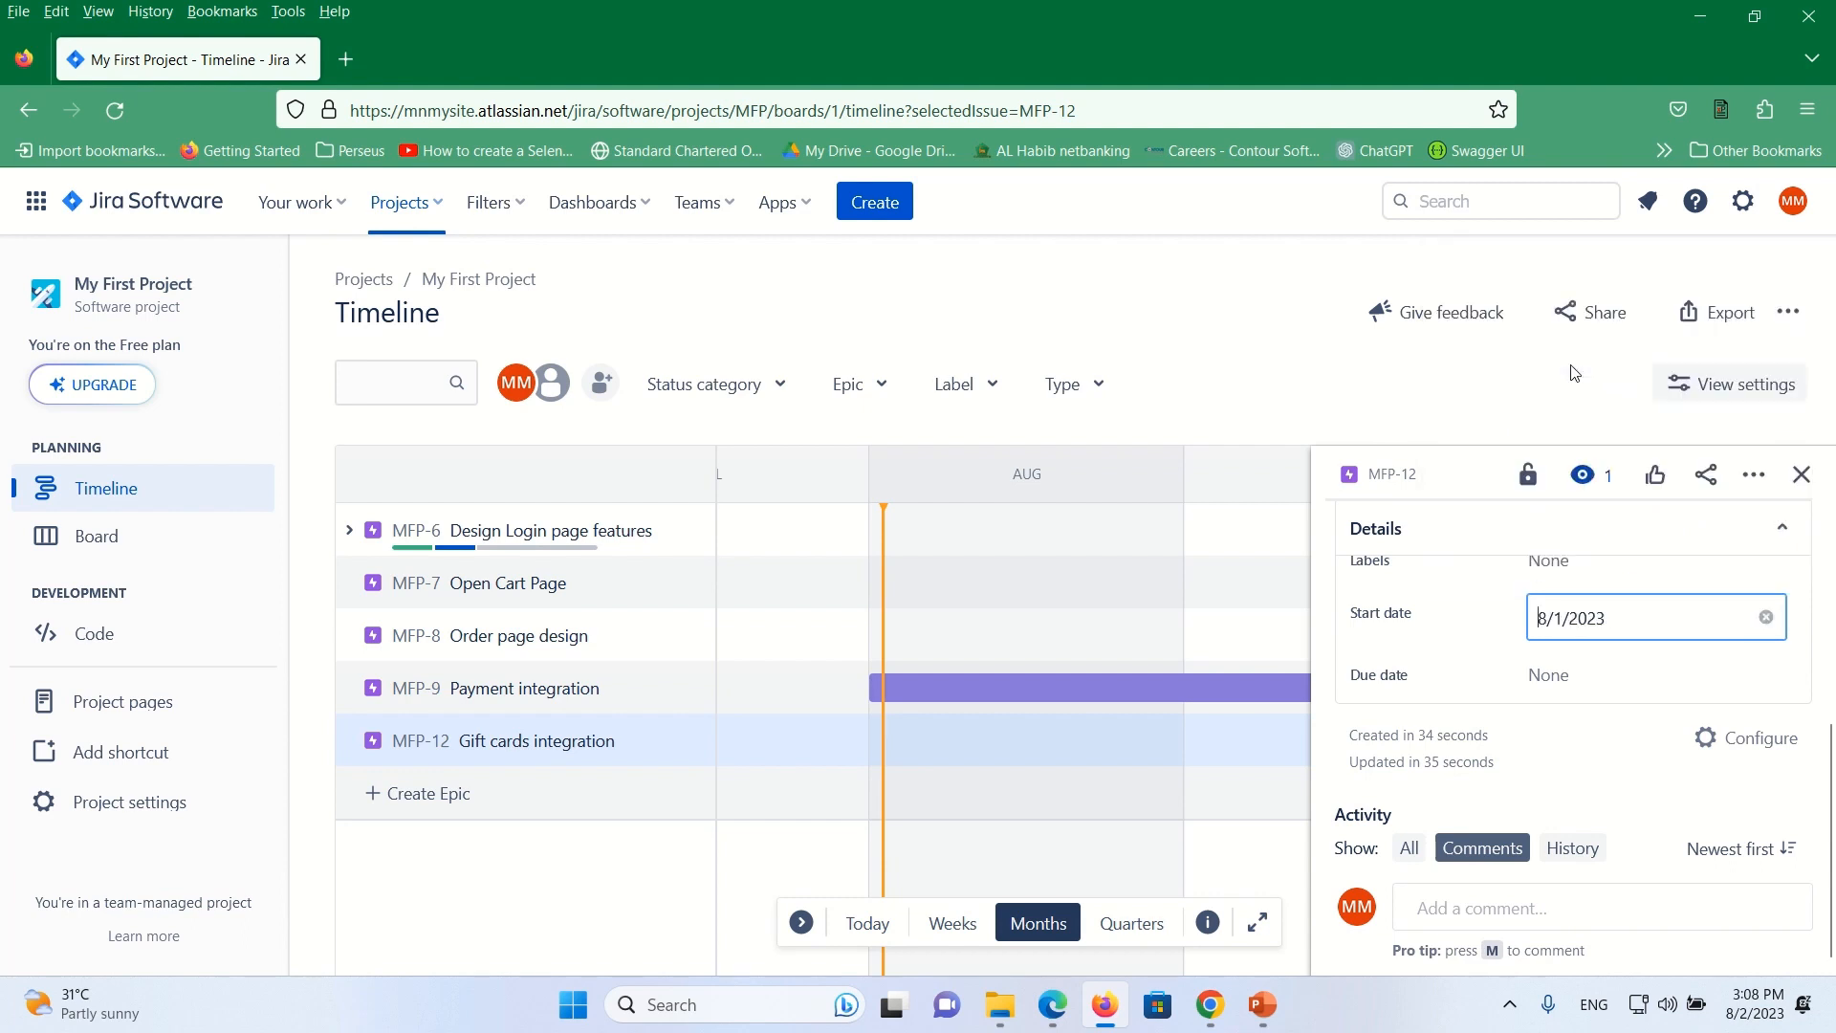
Set the epic's due date to 9/30/2023 and close its details
{"action": "left_click", "coordinate": [1584, 676]}
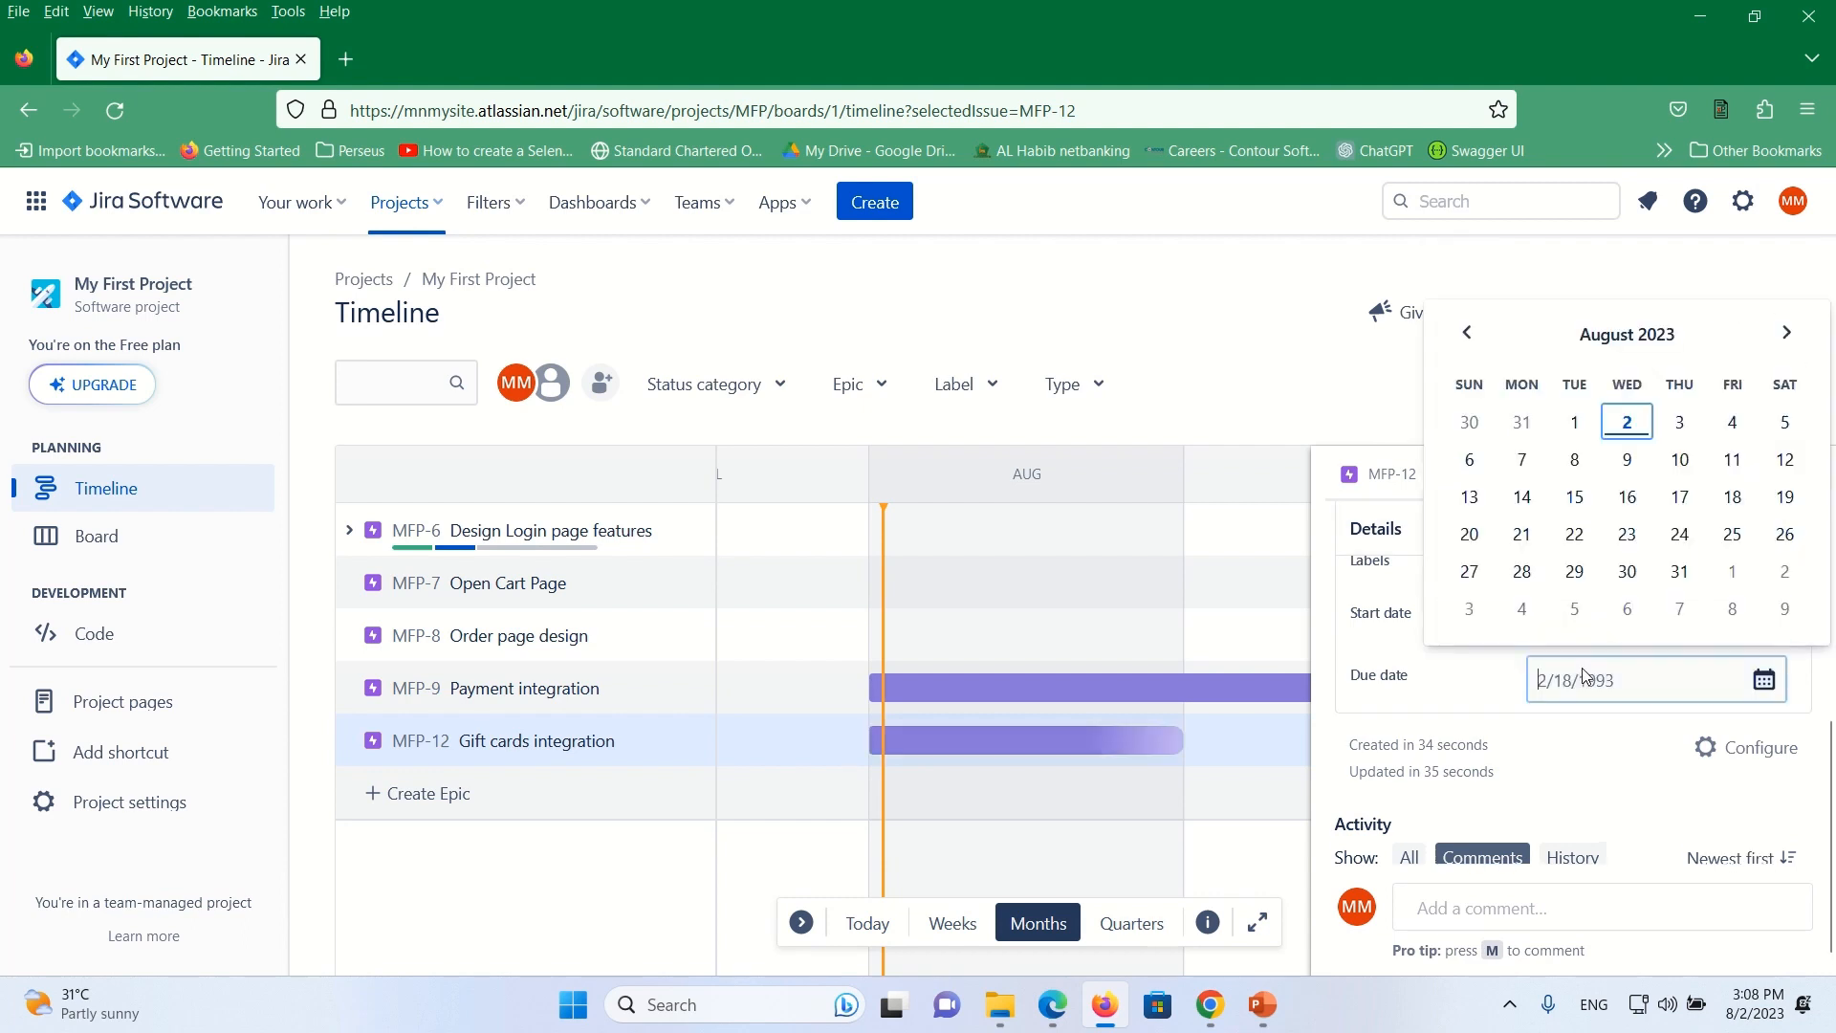
{"action": "left_click", "coordinate": [1780, 338]}
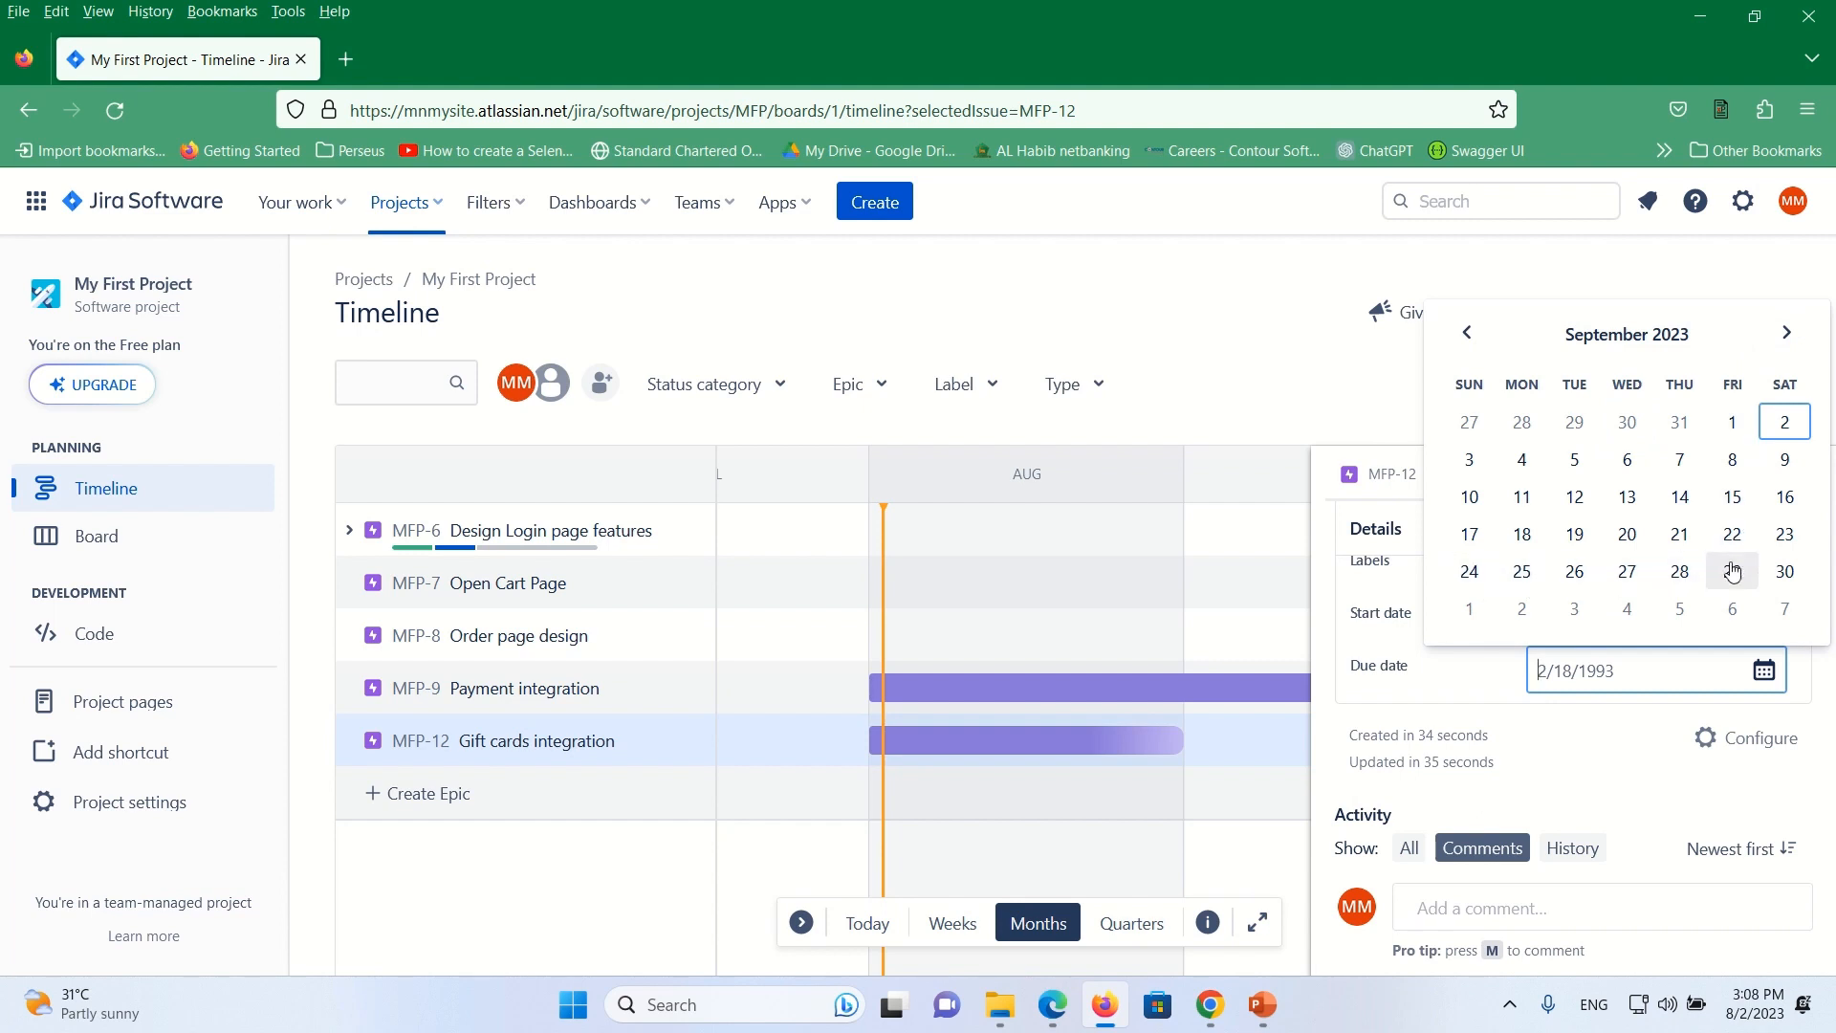
{"action": "left_click", "coordinate": [1784, 572]}
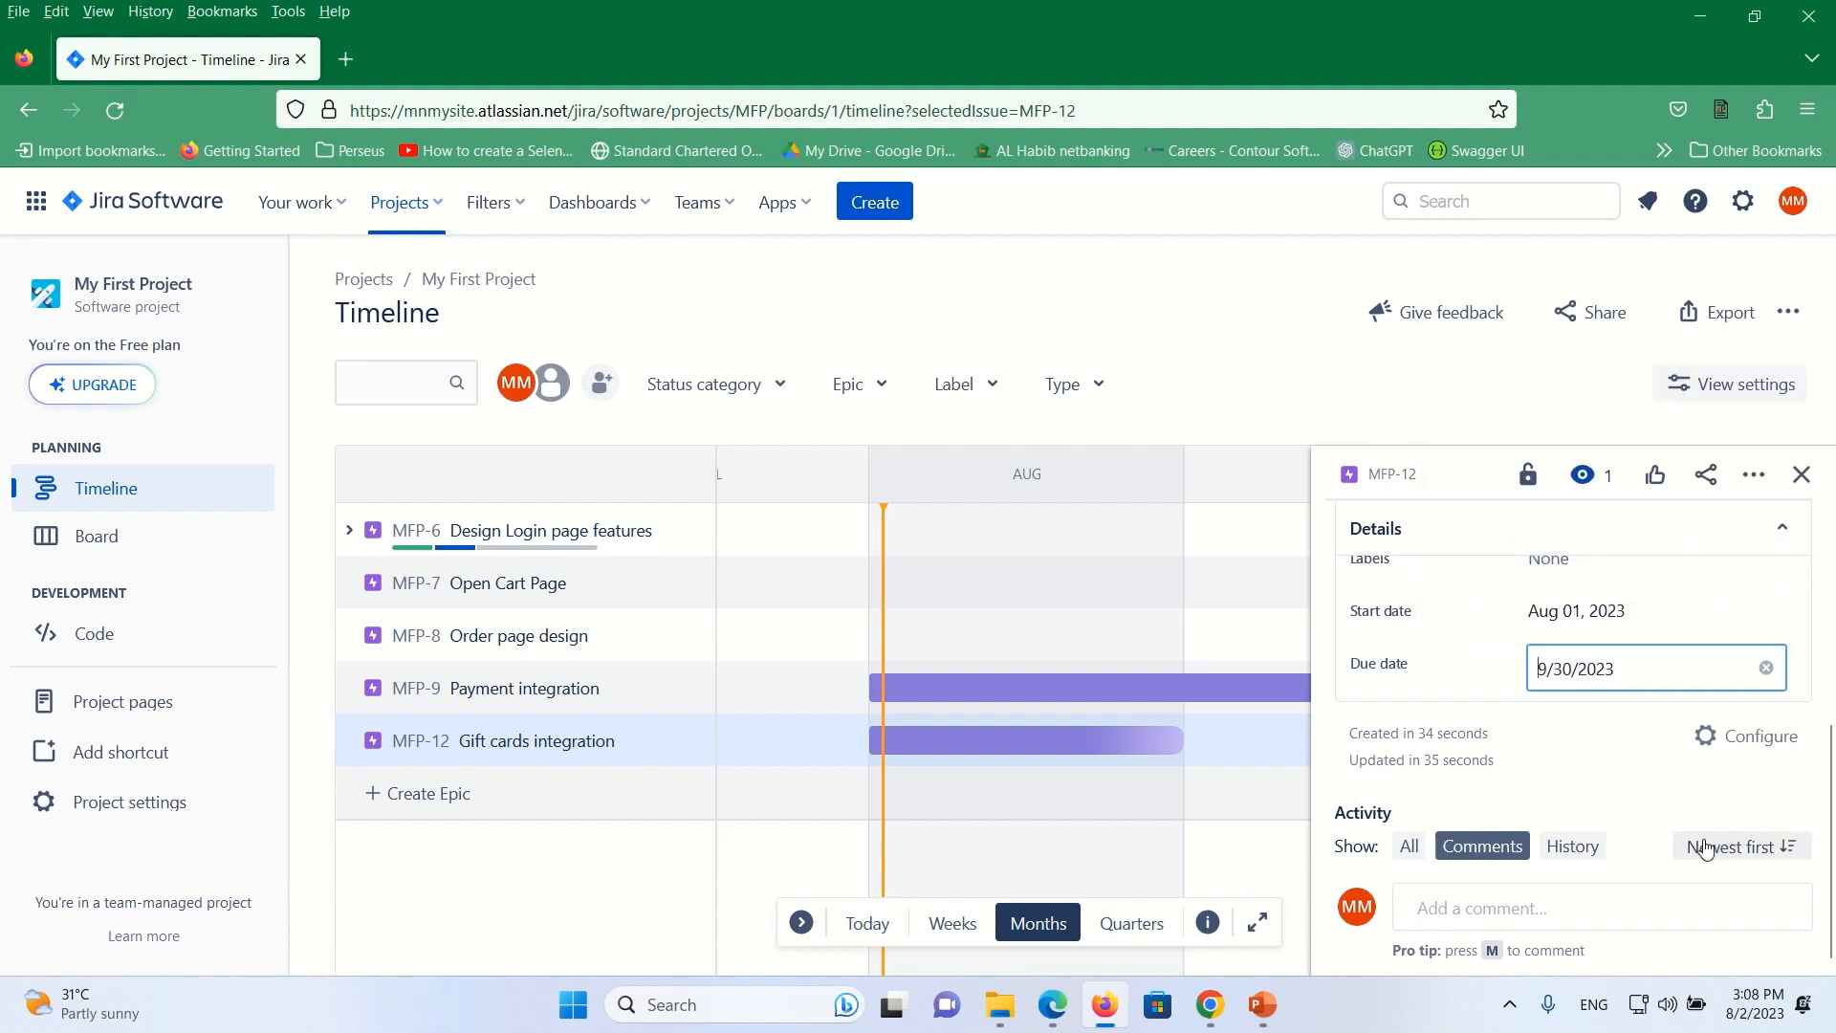
{"action": "left_click", "coordinate": [1803, 475]}
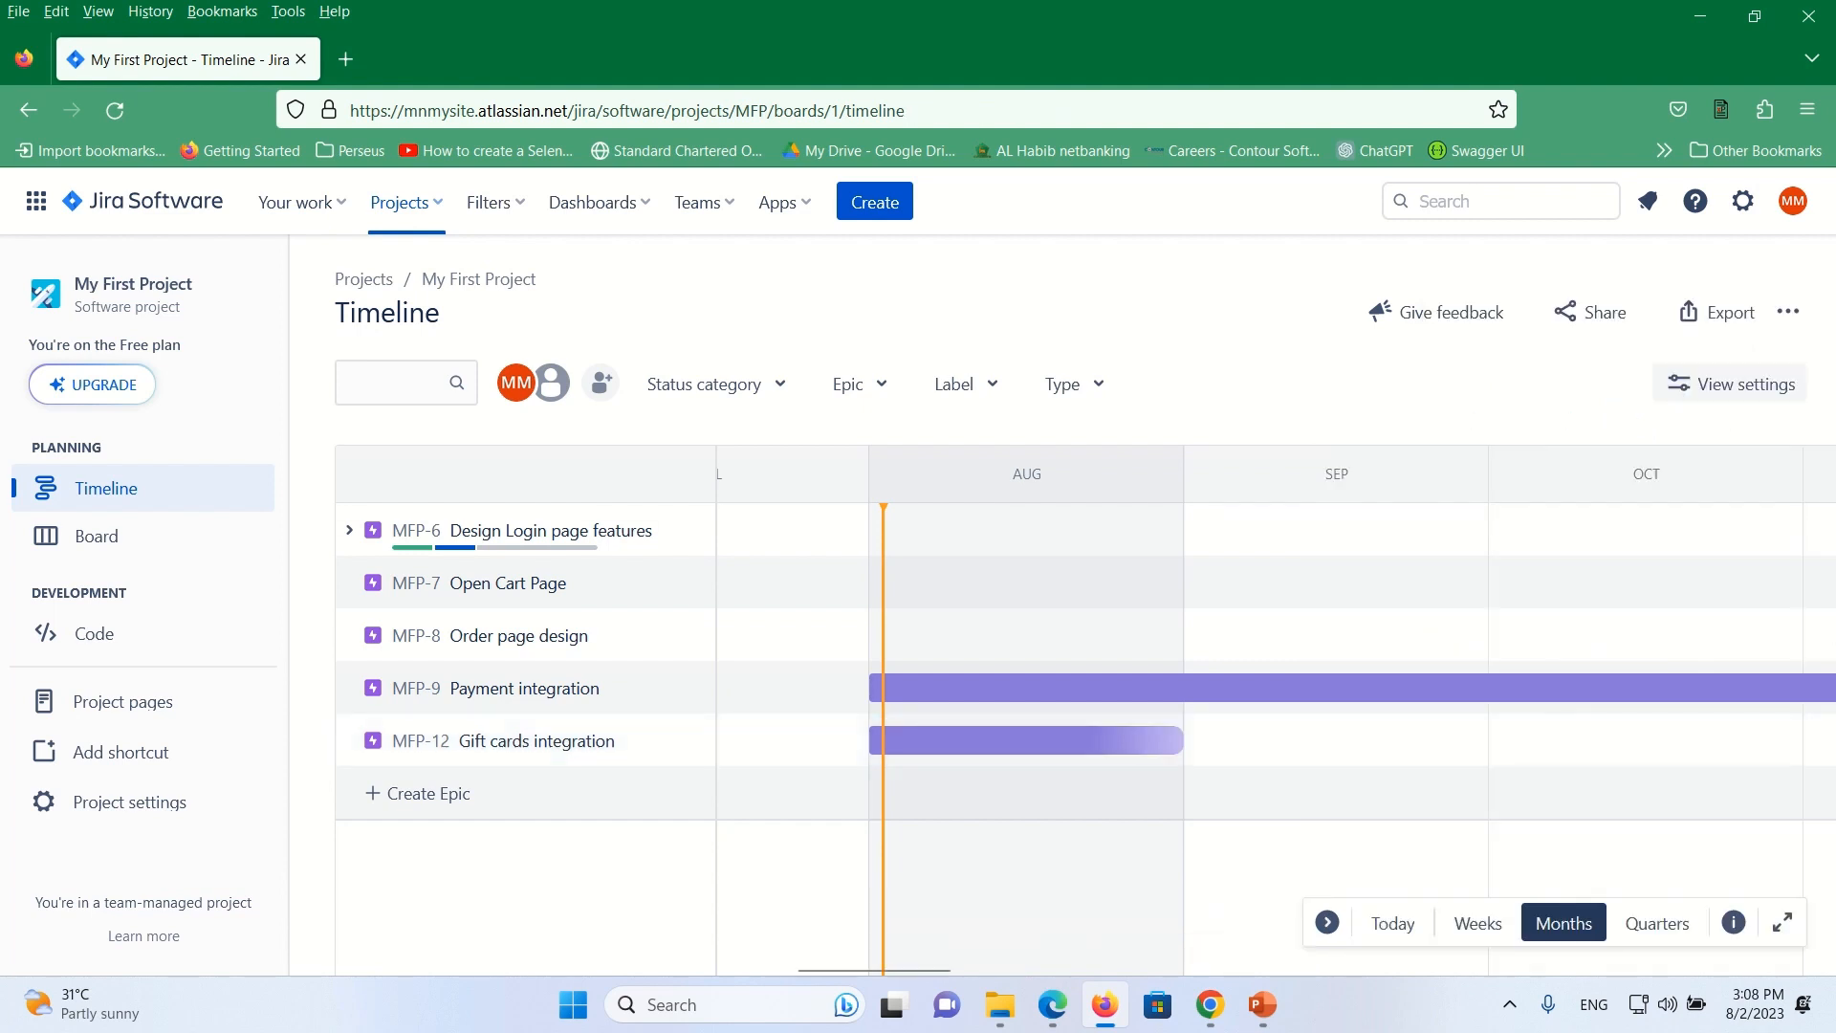
Open the project's board and start a new issue in My First Project with the issue type Story
{"action": "mouse_move", "coordinate": [1165, 751]}
{"action": "left_click", "coordinate": [109, 544]}
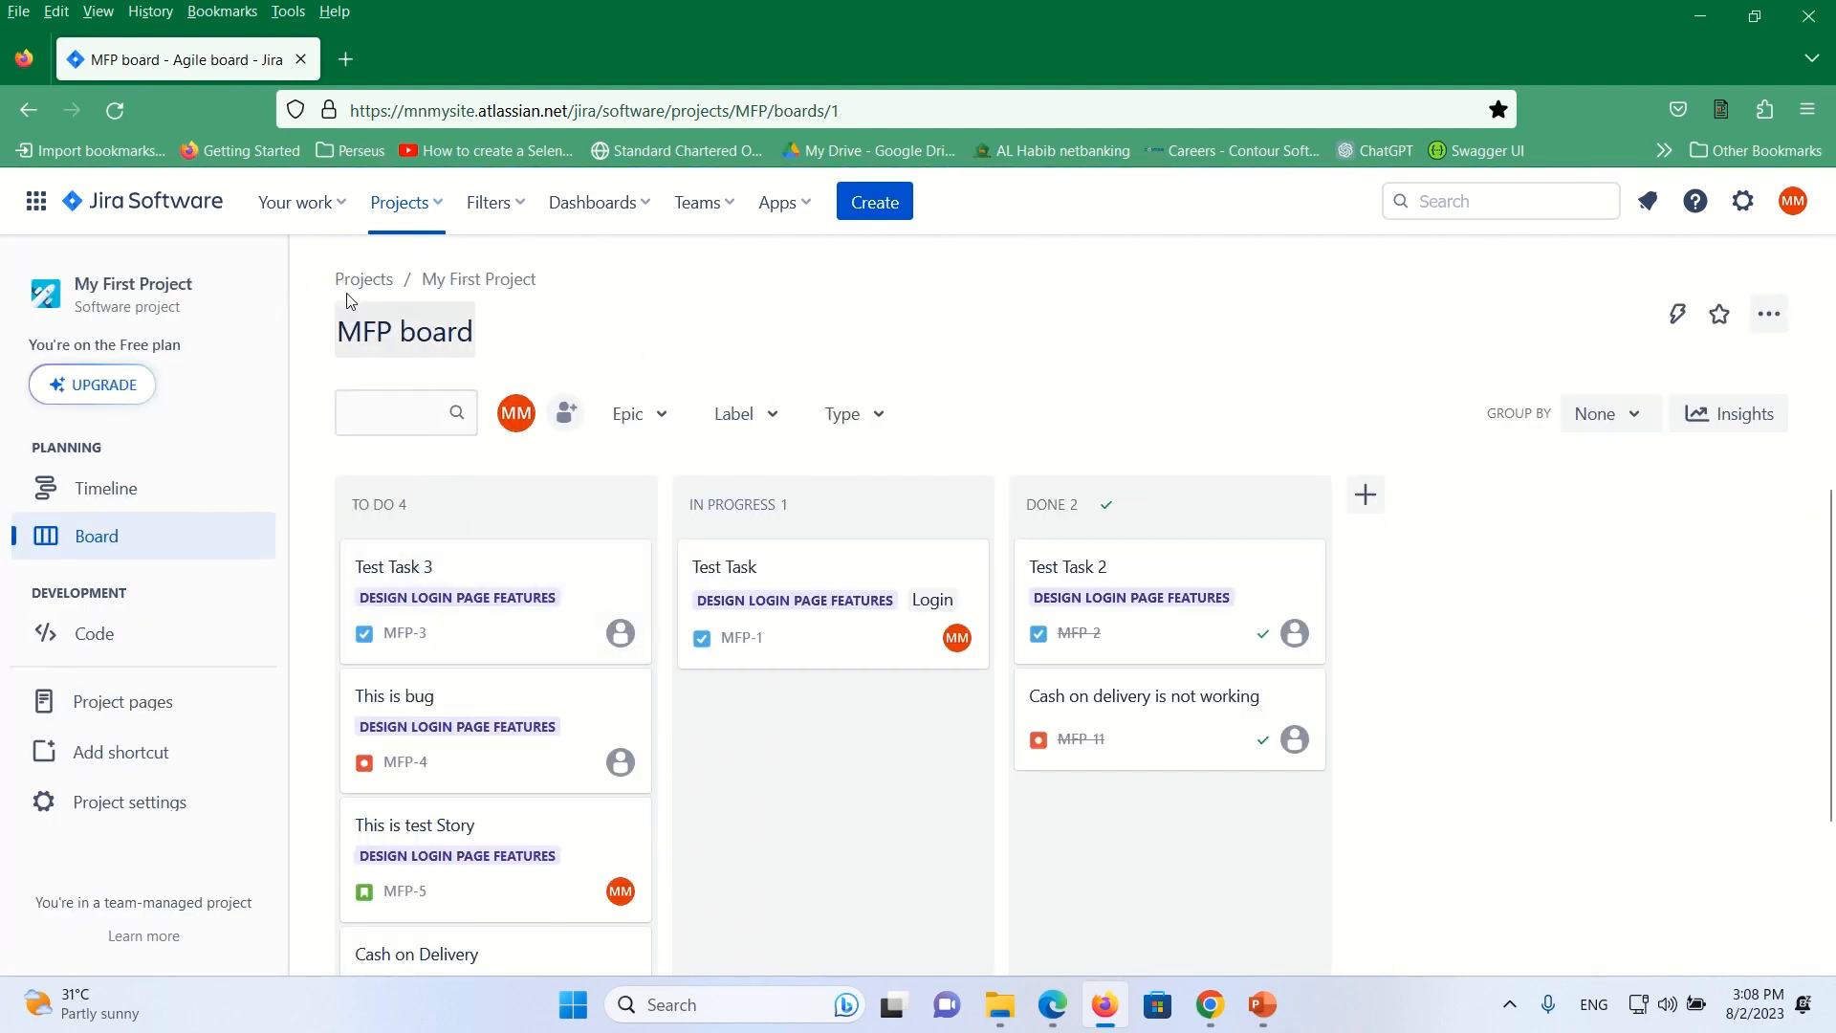
{"action": "scroll", "coordinate": [555, 622], "scroll_direction": "down", "scroll_amount": 2}
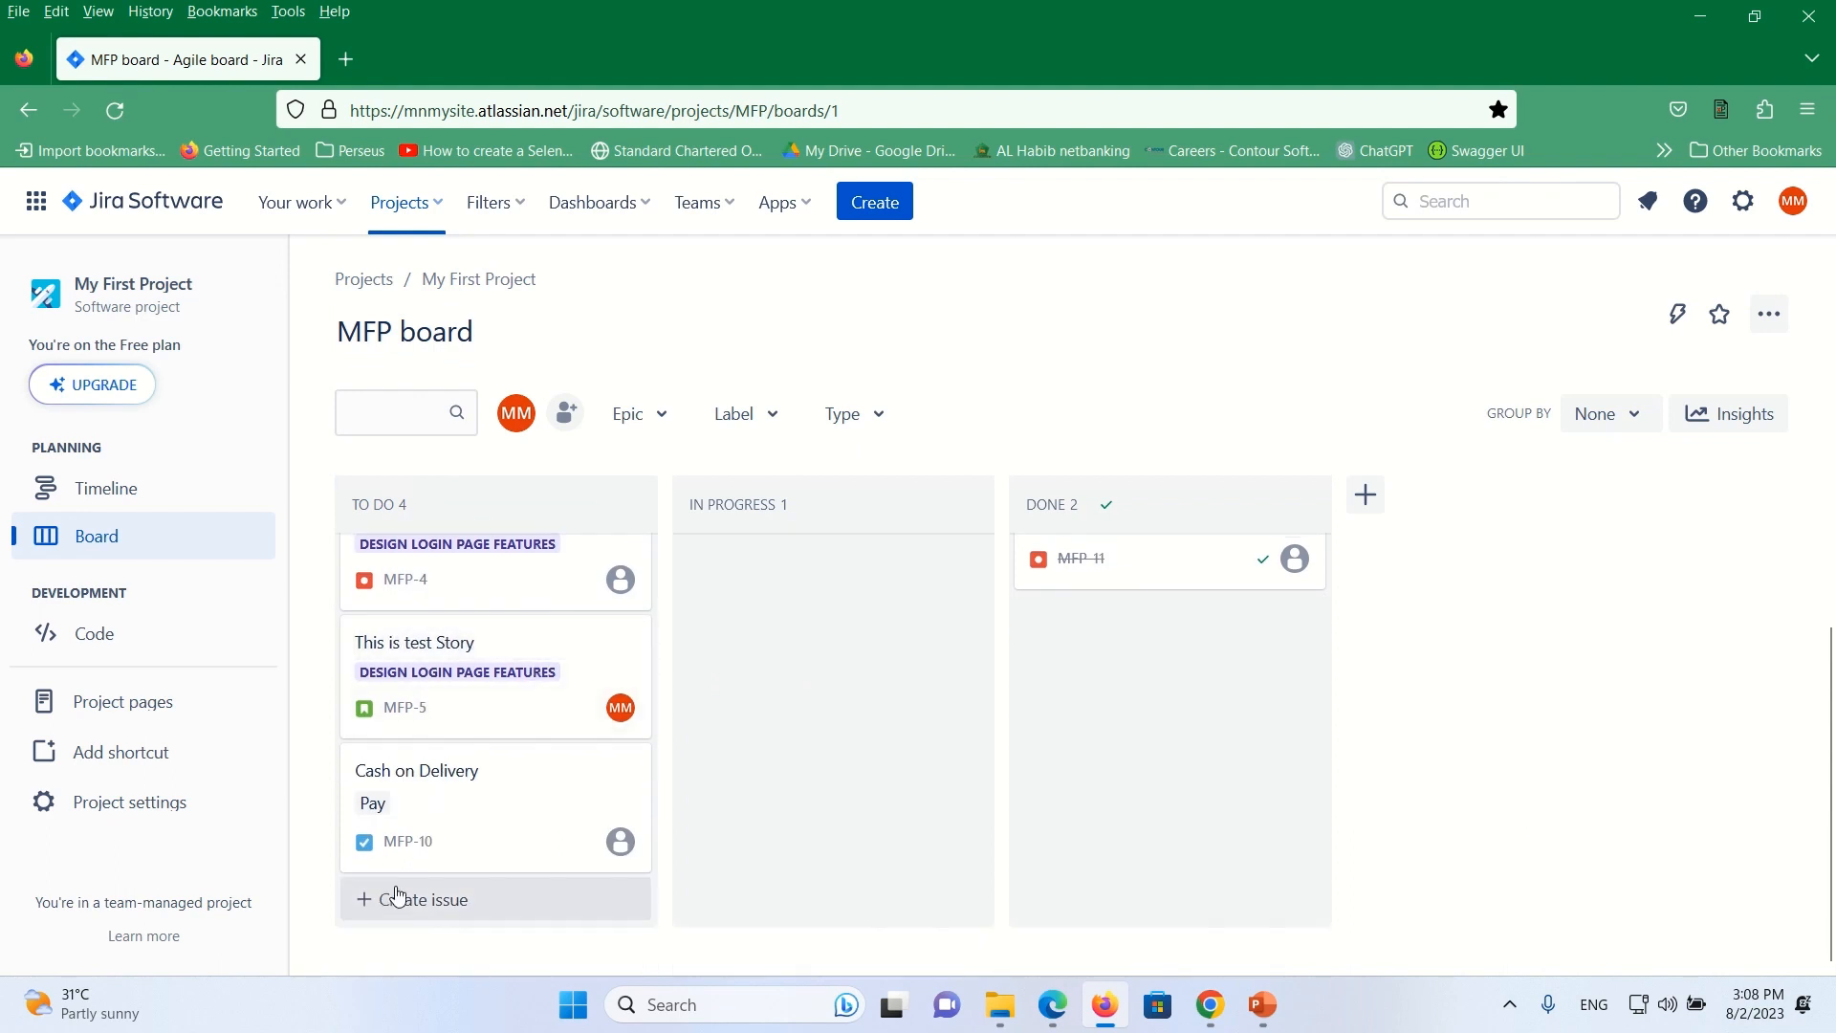
{"action": "left_click", "coordinate": [428, 907]}
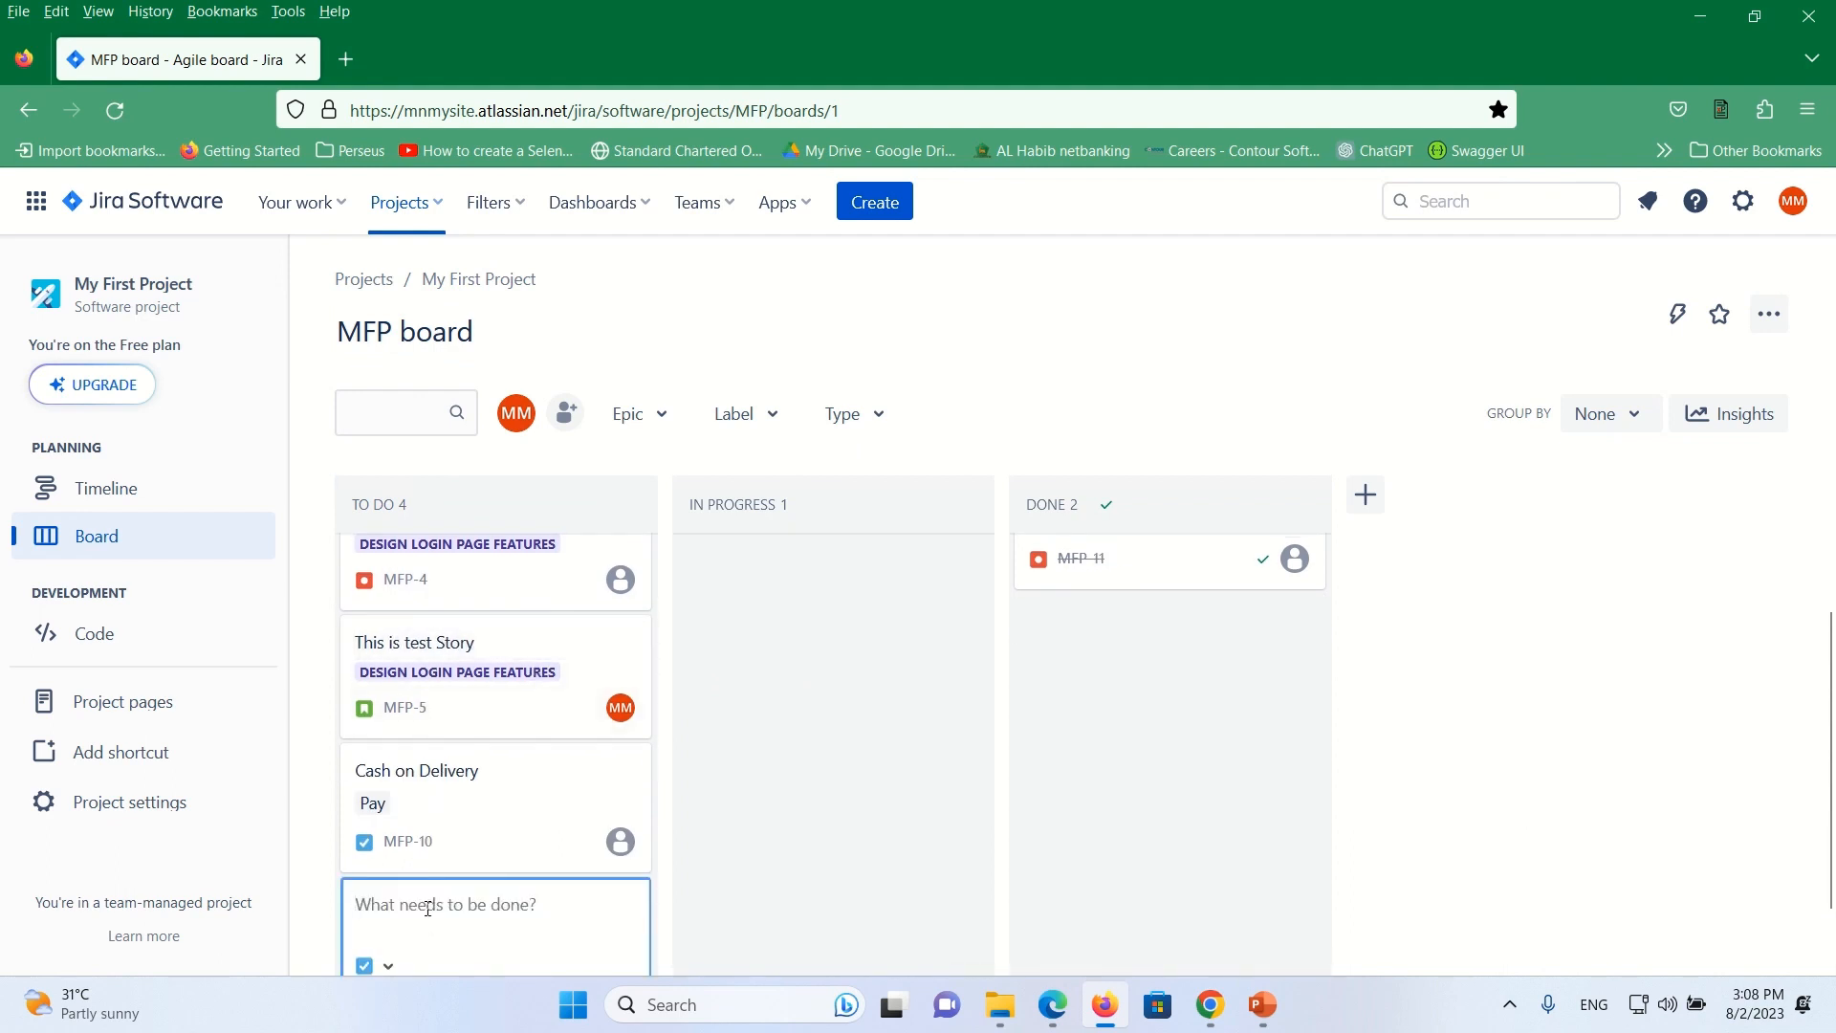
{"action": "left_click", "coordinate": [806, 770]}
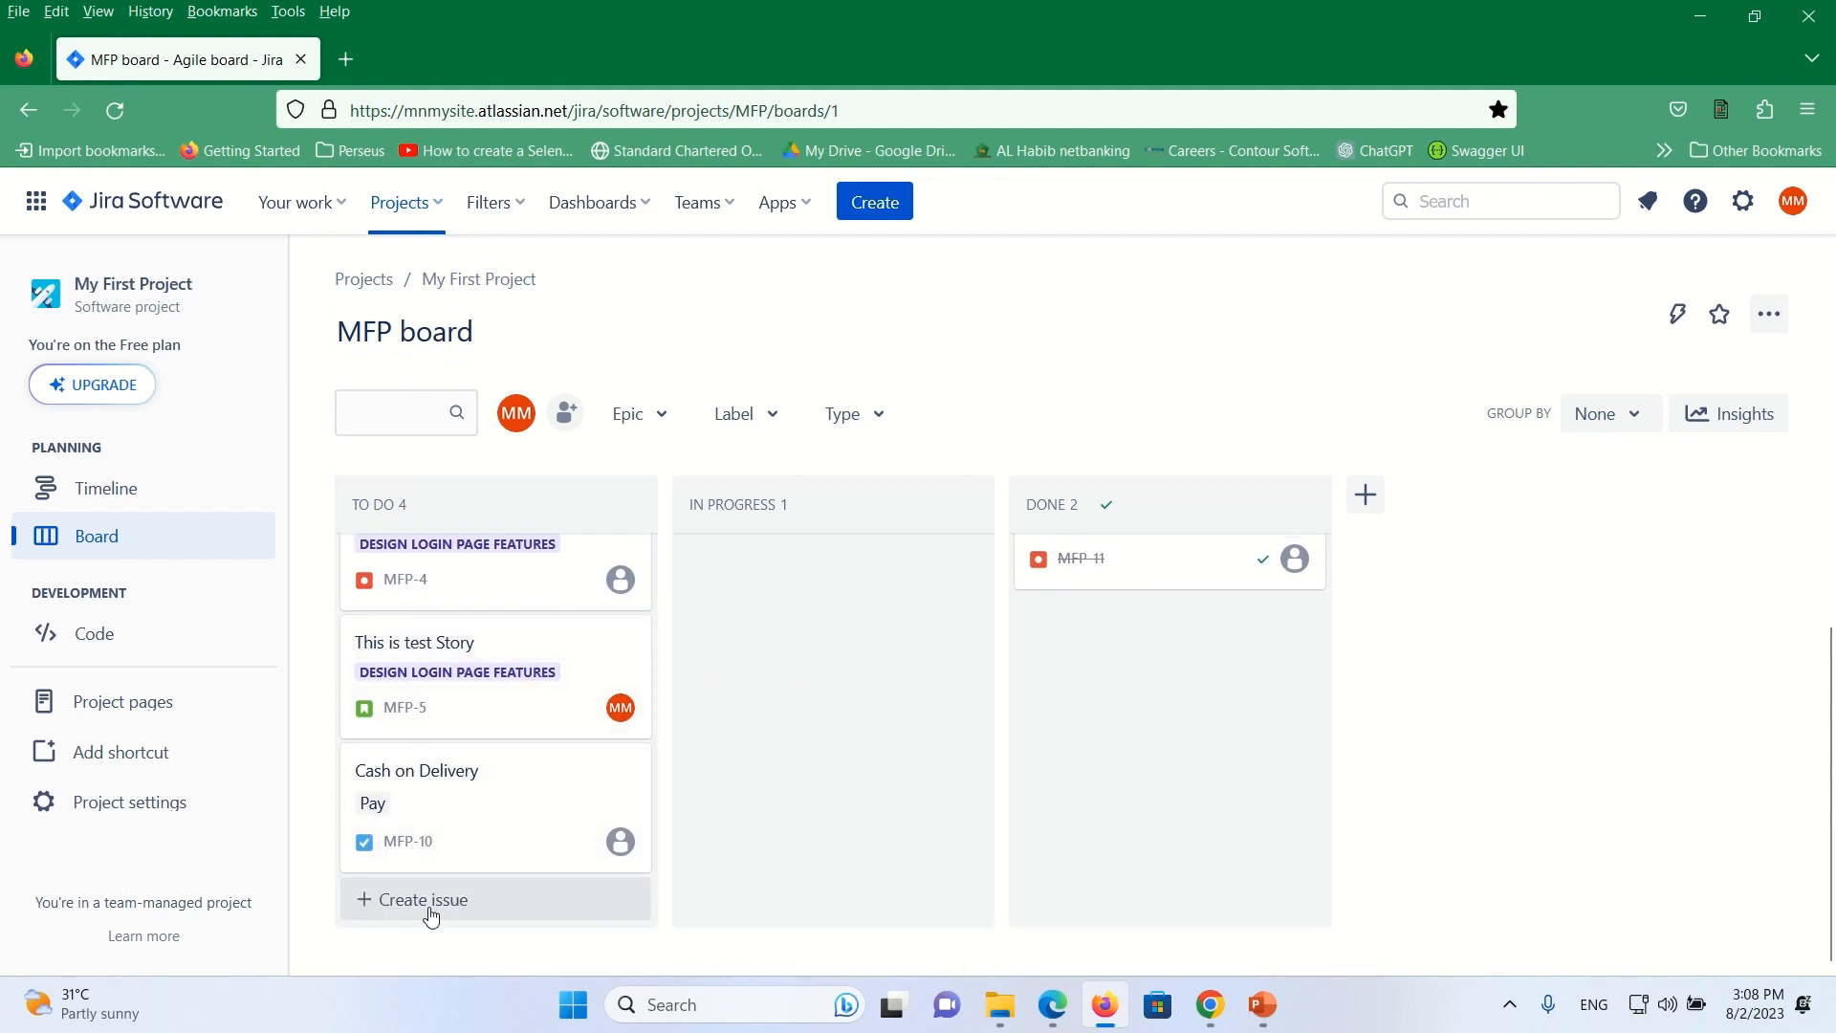
{"action": "left_click", "coordinate": [874, 201]}
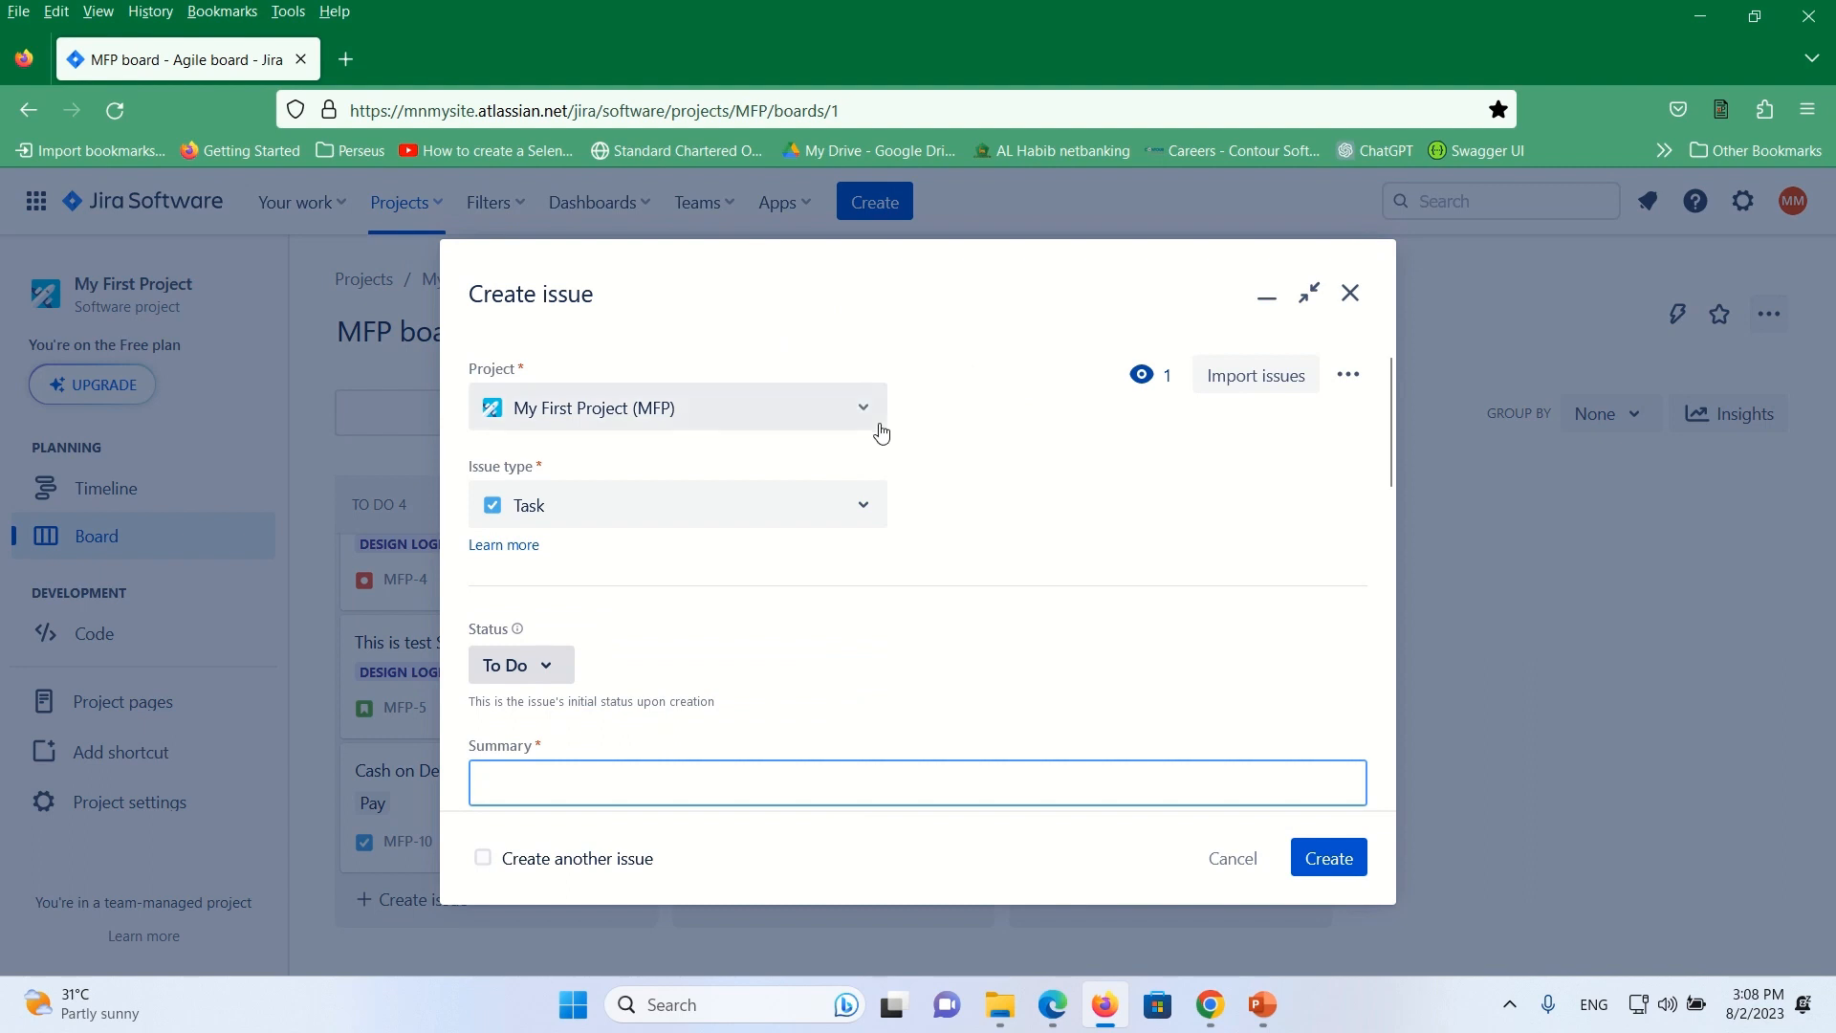
{"action": "left_click", "coordinate": [872, 521]}
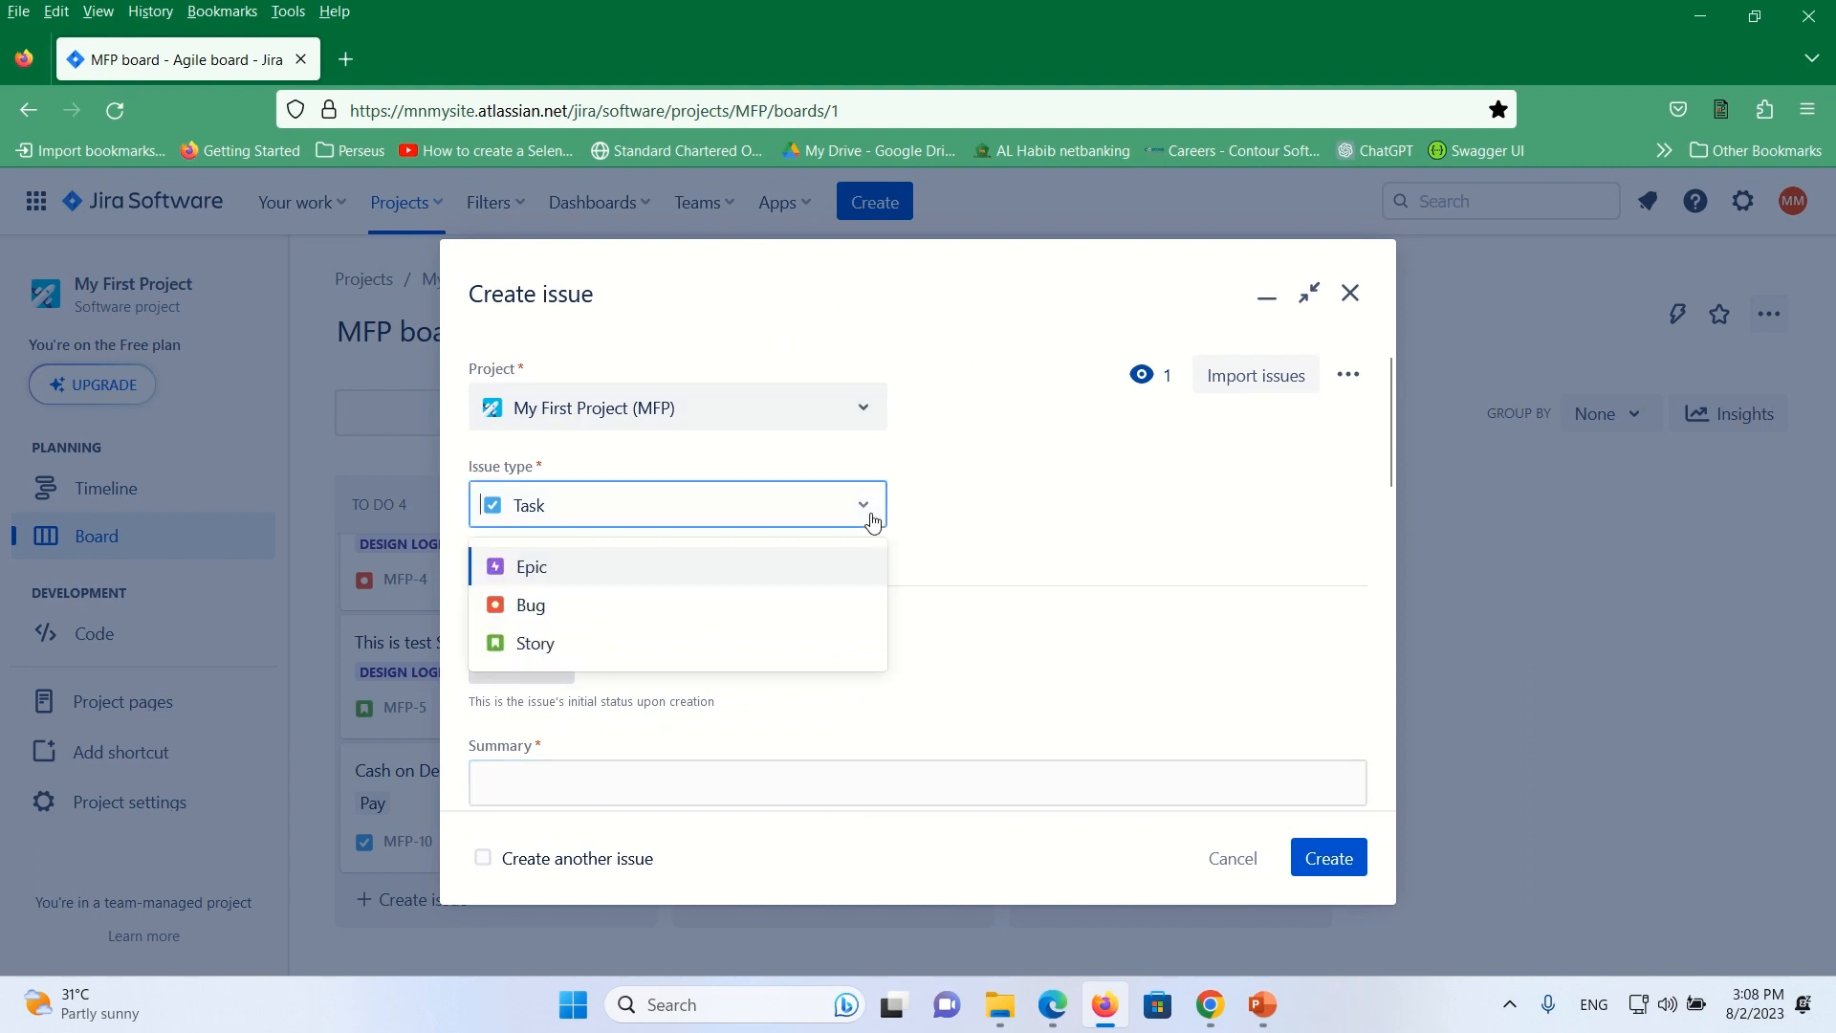
{"action": "left_click", "coordinate": [541, 643]}
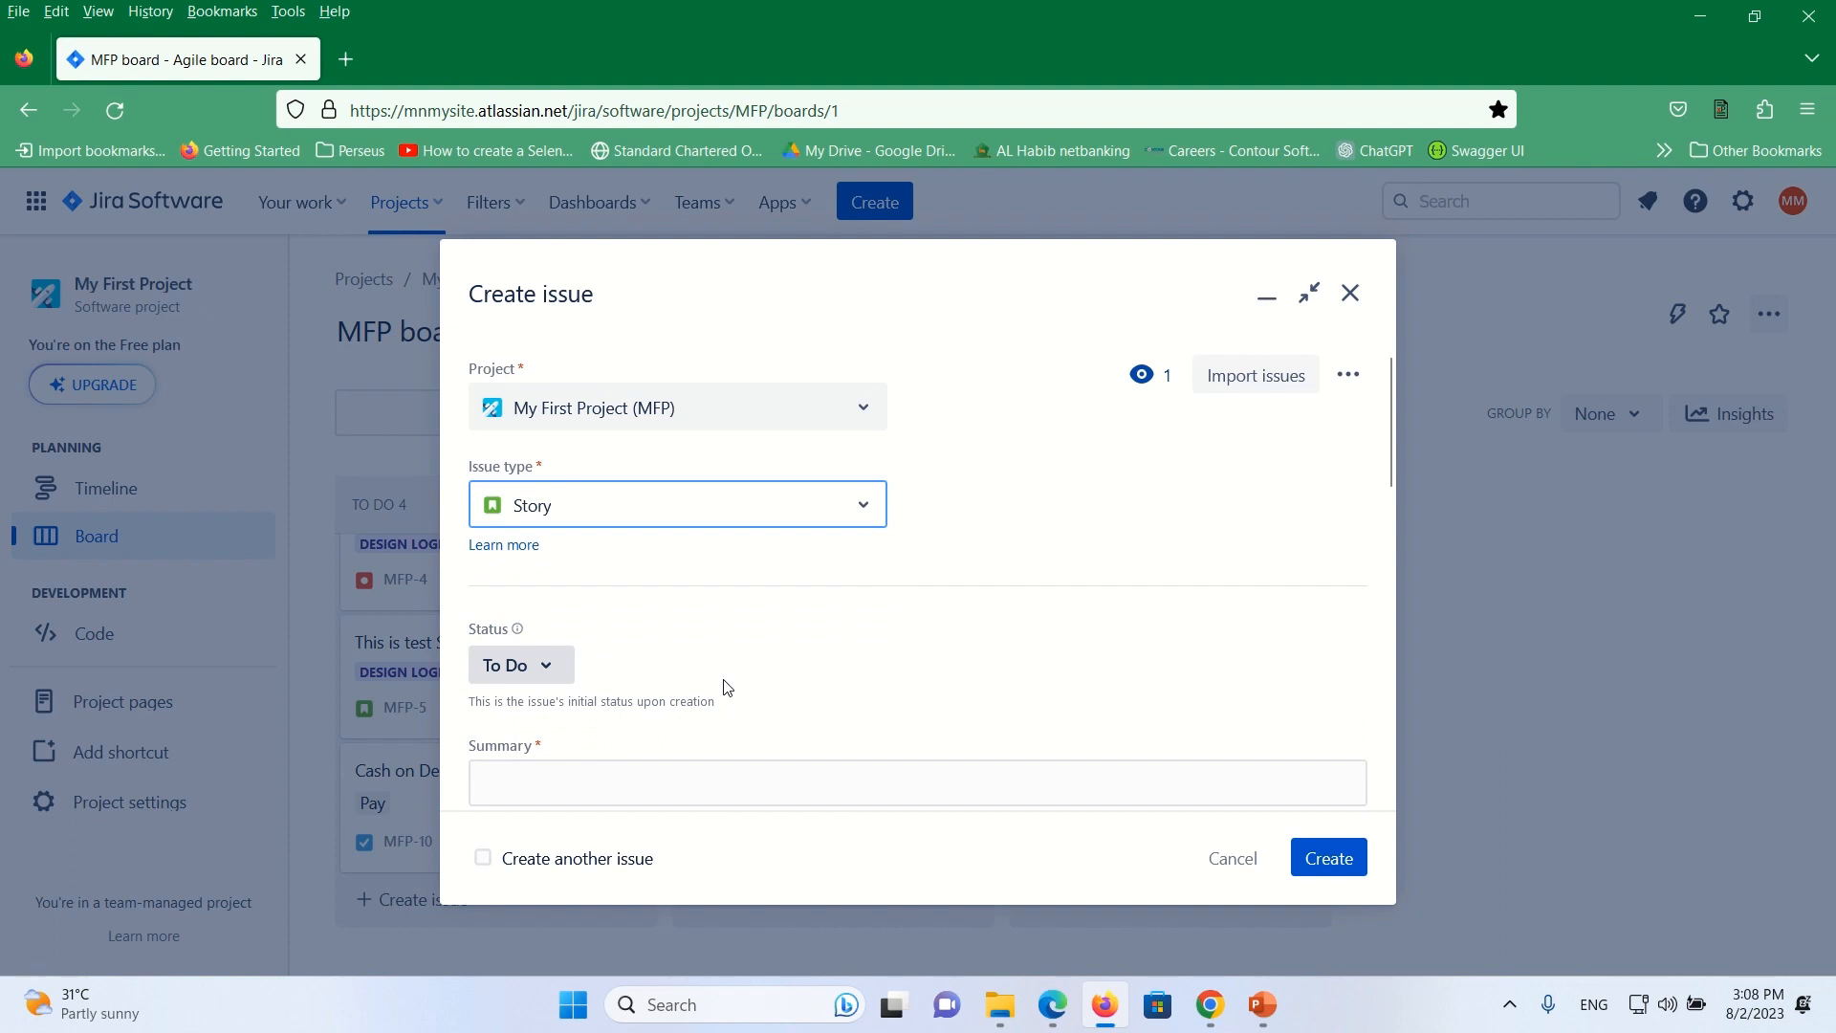
Enter "Buy One Get One Free" as the story's summary
{"action": "scroll", "coordinate": [724, 687], "scroll_direction": "down", "scroll_amount": 3}
{"action": "left_click", "coordinate": [594, 525]}
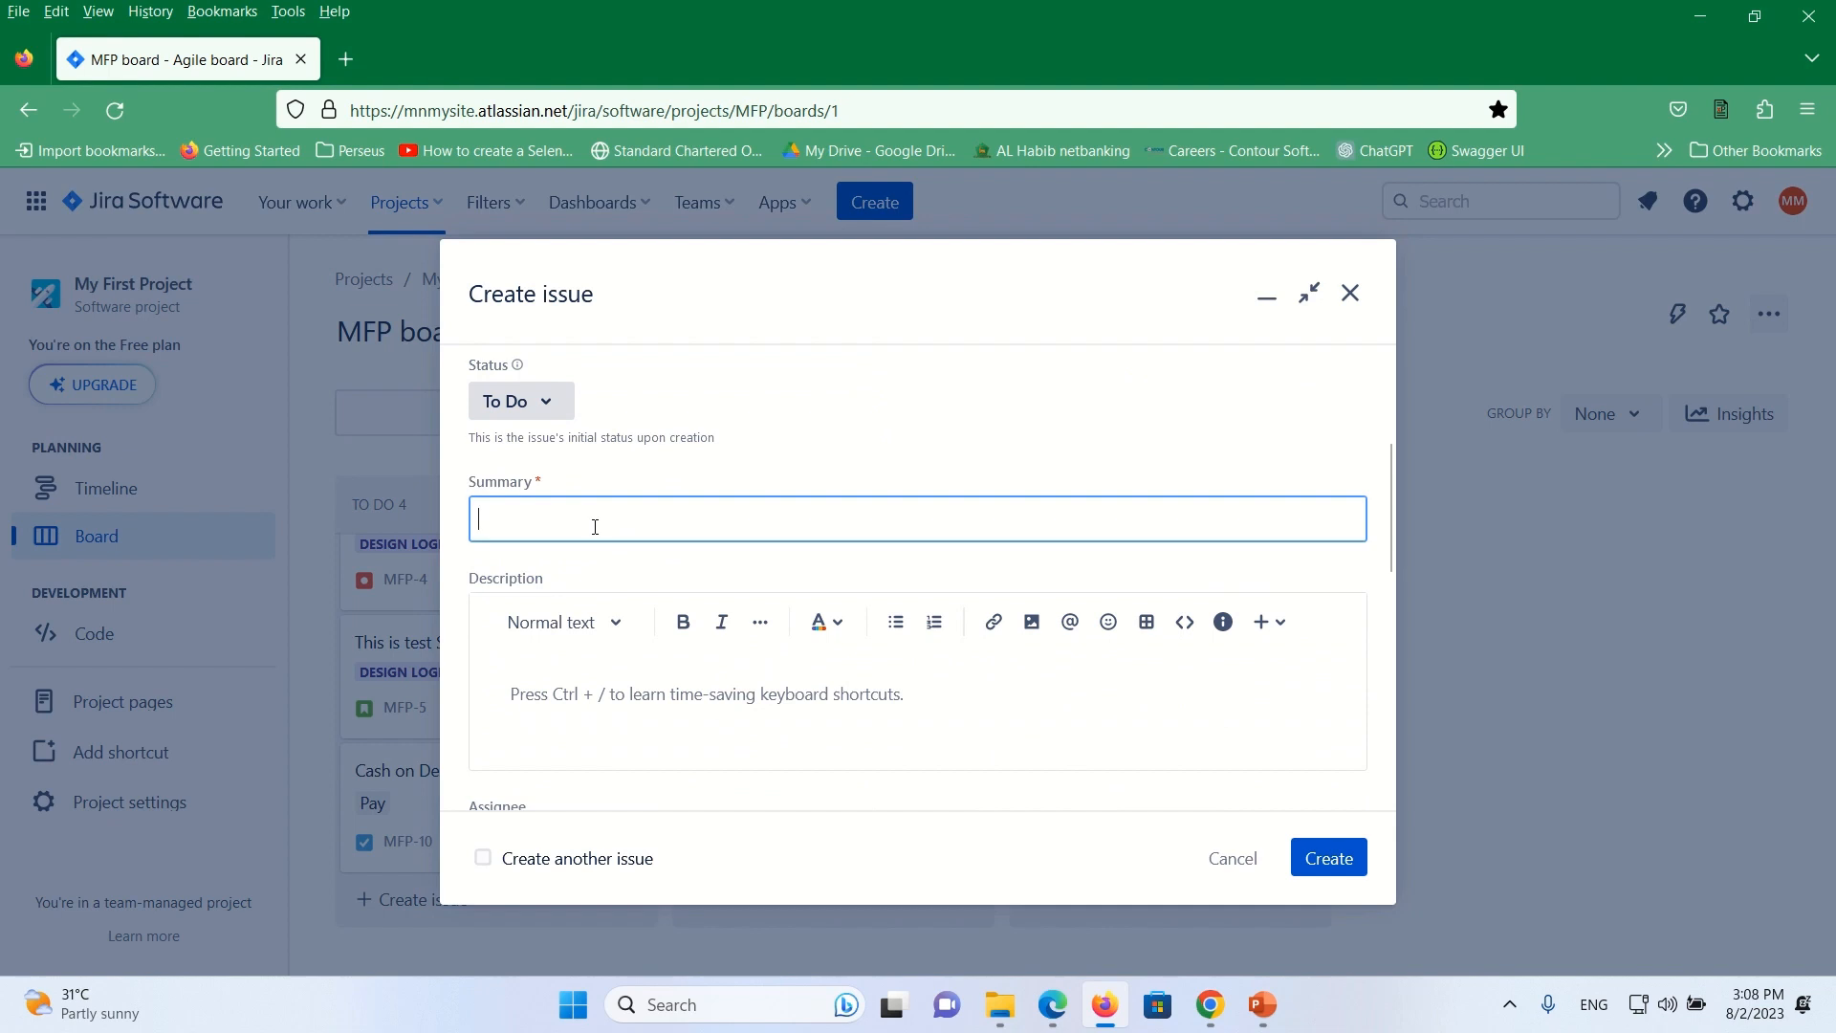
{"action": "type", "text": "Buy One Get O"}
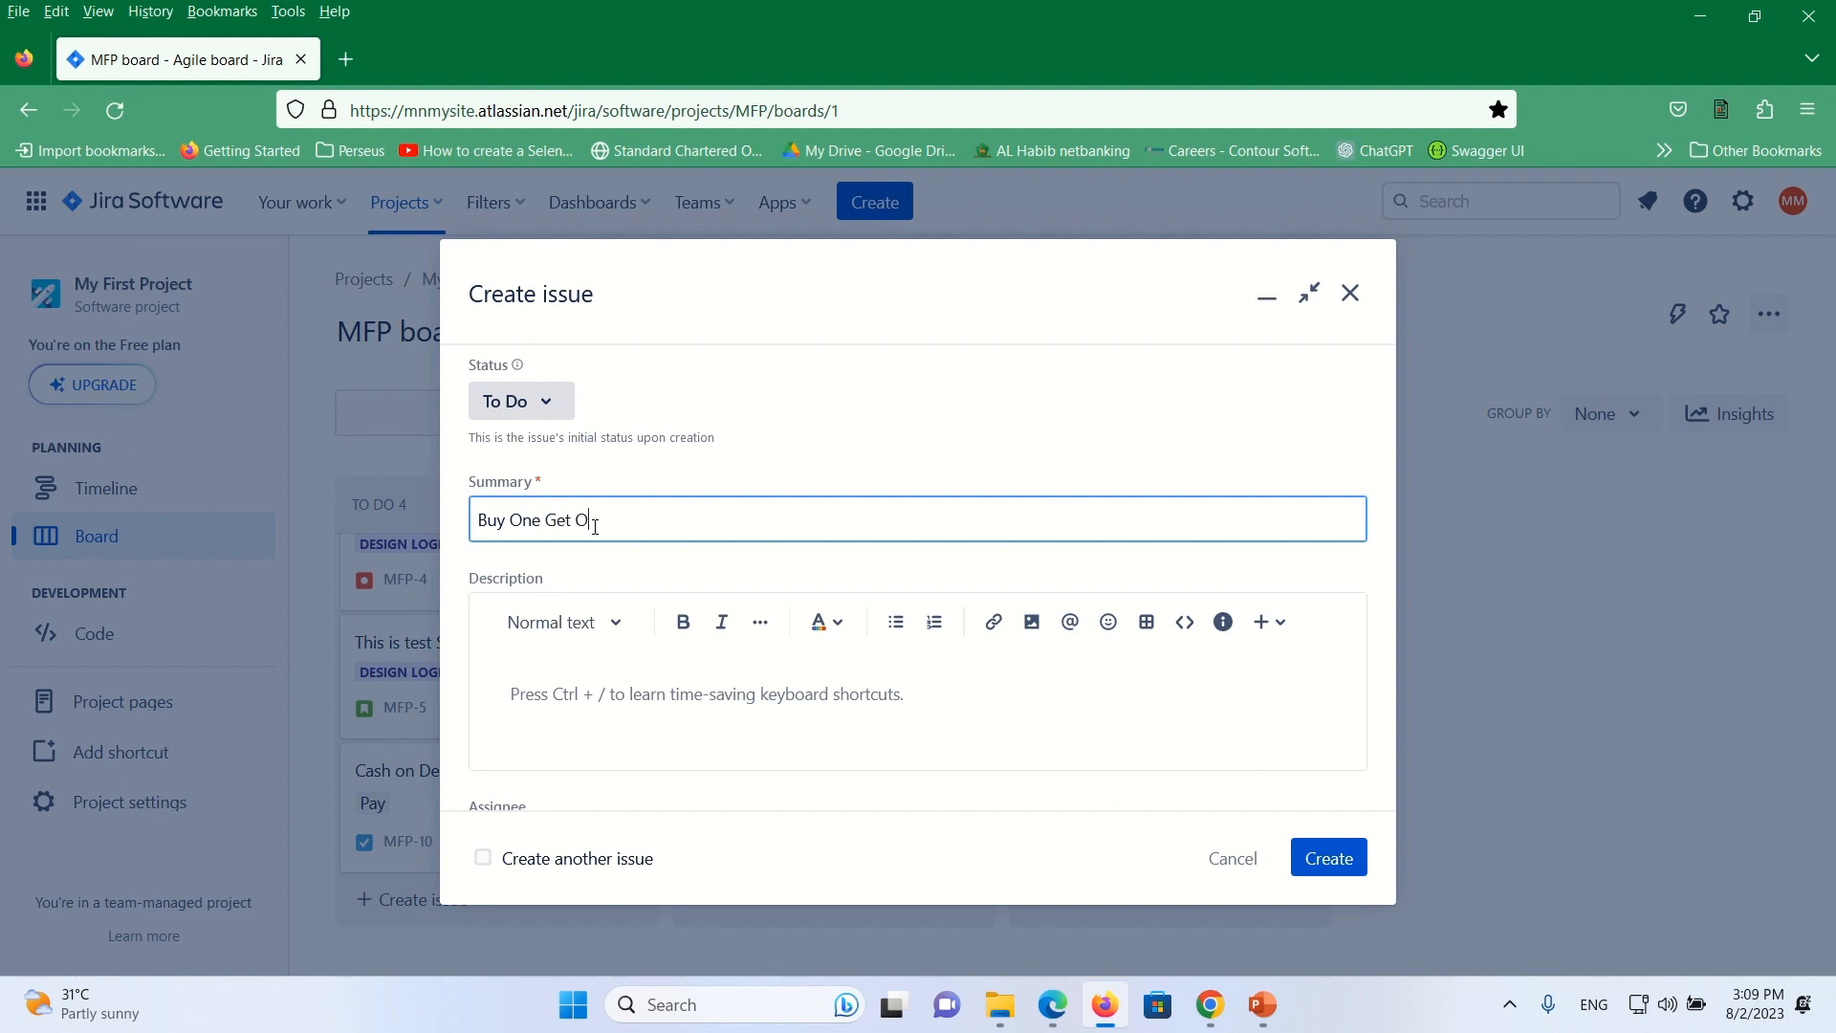
{"action": "key", "text": "Tab"}
{"action": "key", "text": "Tab"}
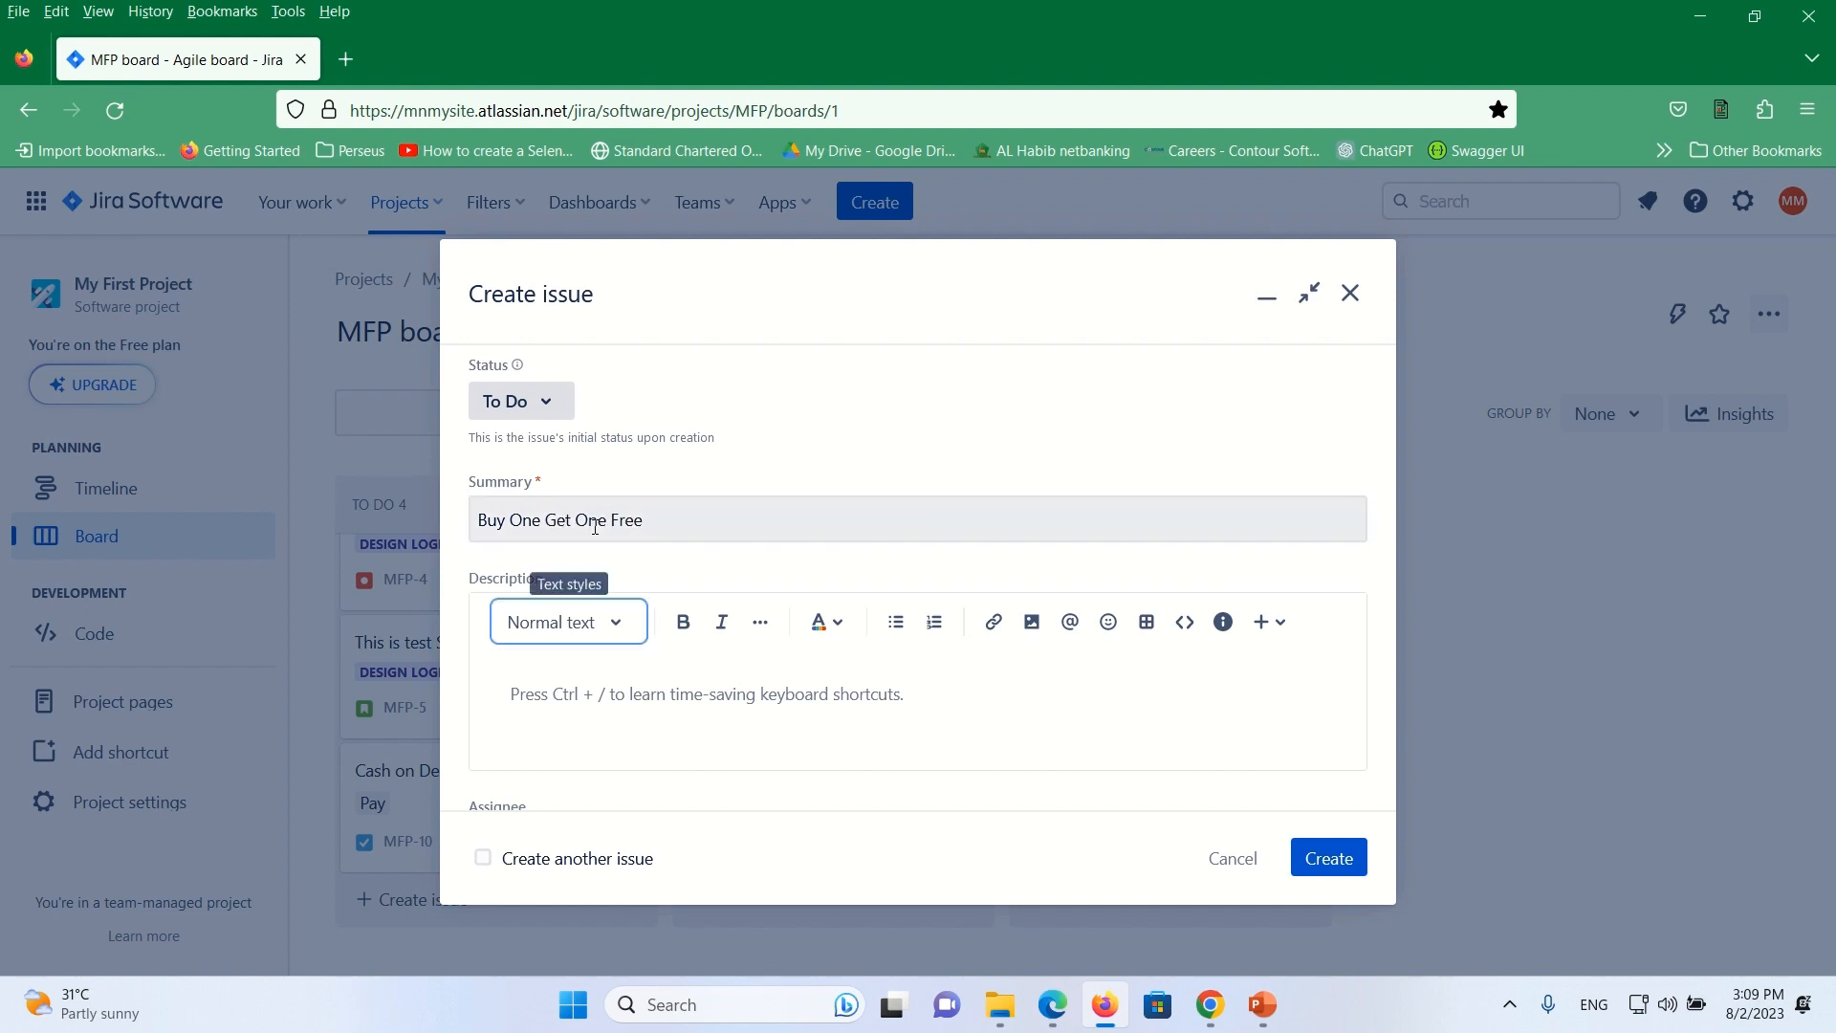
Enter the description "If user buy one item another will free" and assign the story to yourself
{"action": "left_click", "coordinate": [585, 720]}
{"action": "type", "text": "If user buy one item another wil"}
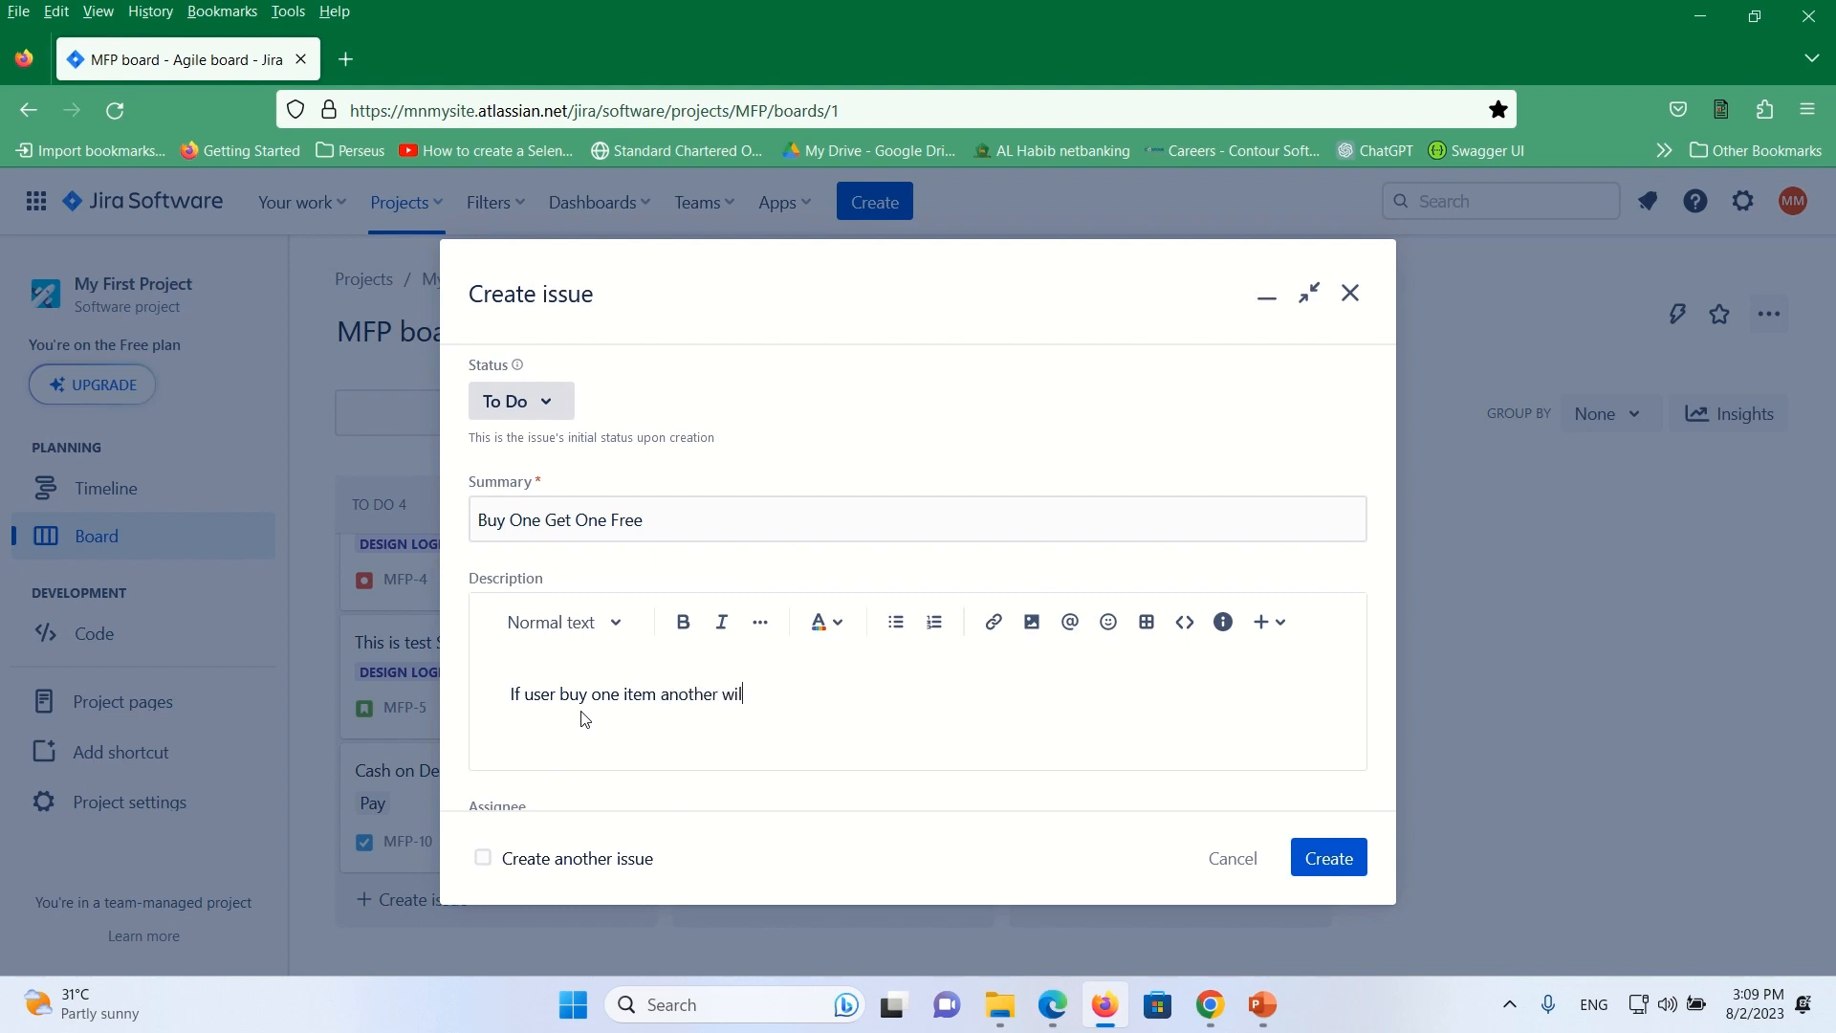
{"action": "type", "text": "l free"}
{"action": "scroll", "coordinate": [580, 718], "scroll_direction": "down", "scroll_amount": 3}
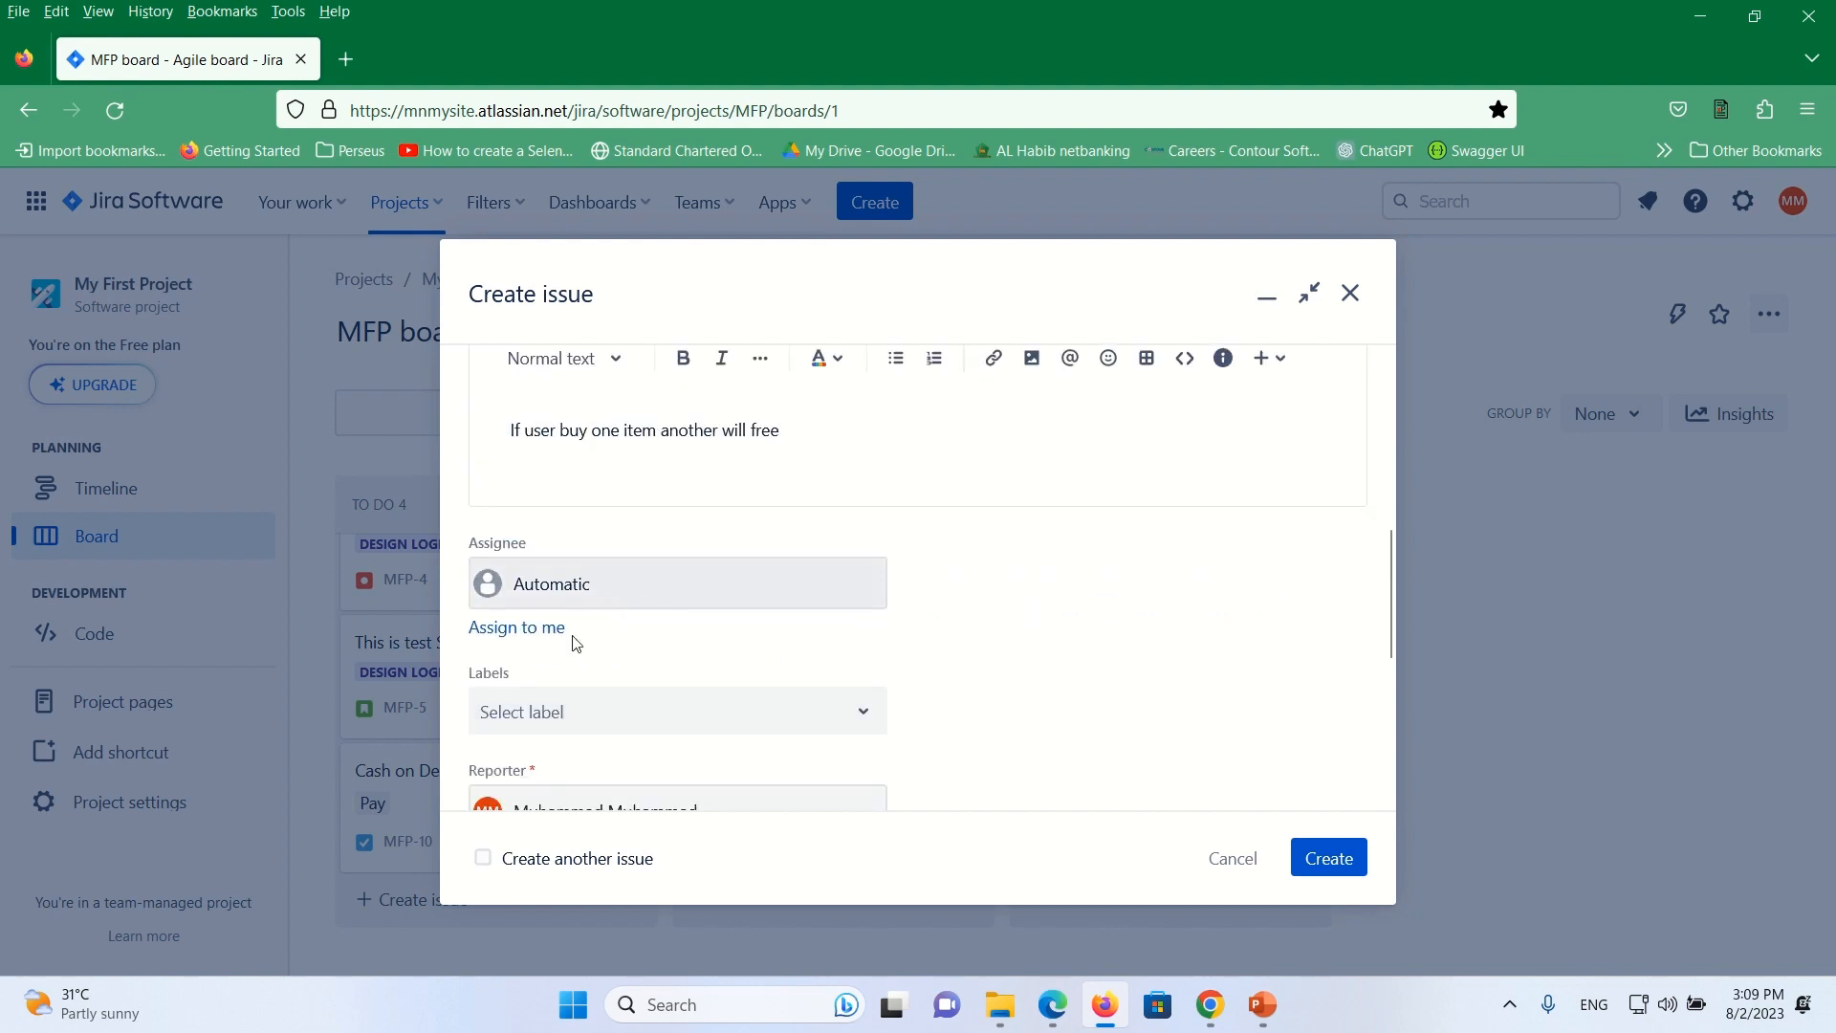
{"action": "left_click", "coordinate": [524, 635]}
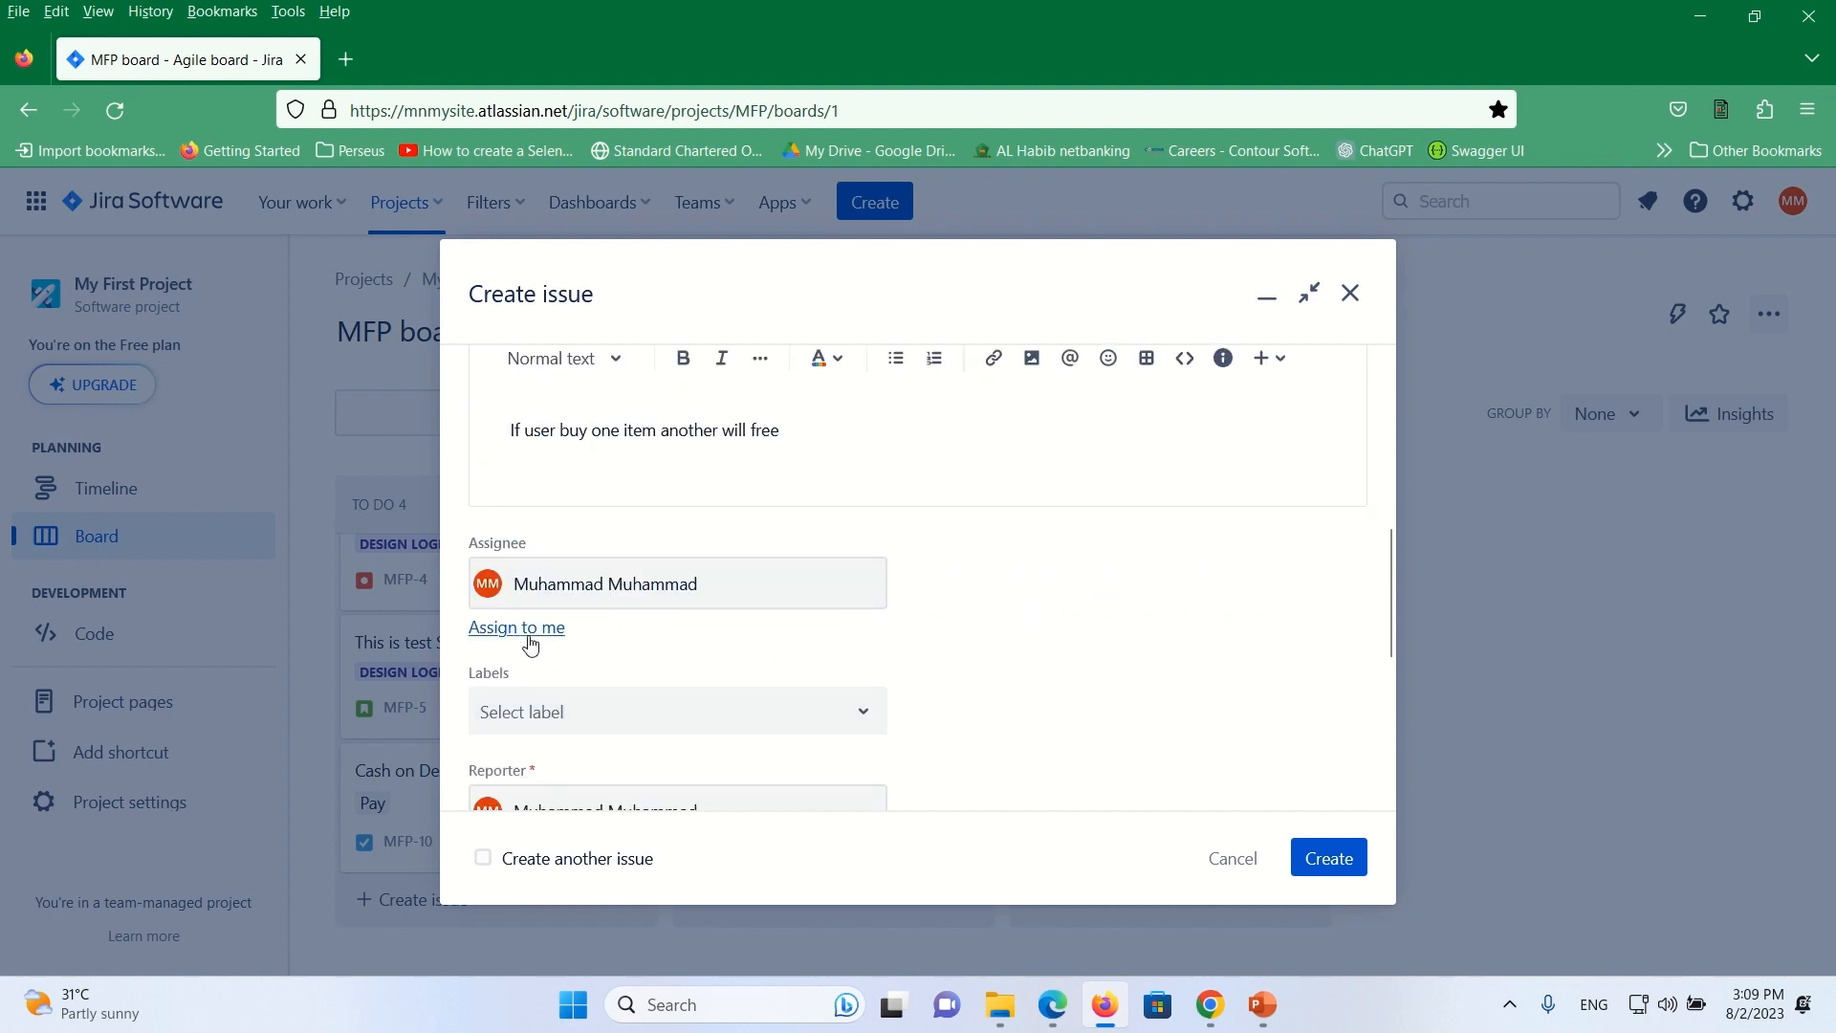
{"action": "left_click", "coordinate": [726, 719]}
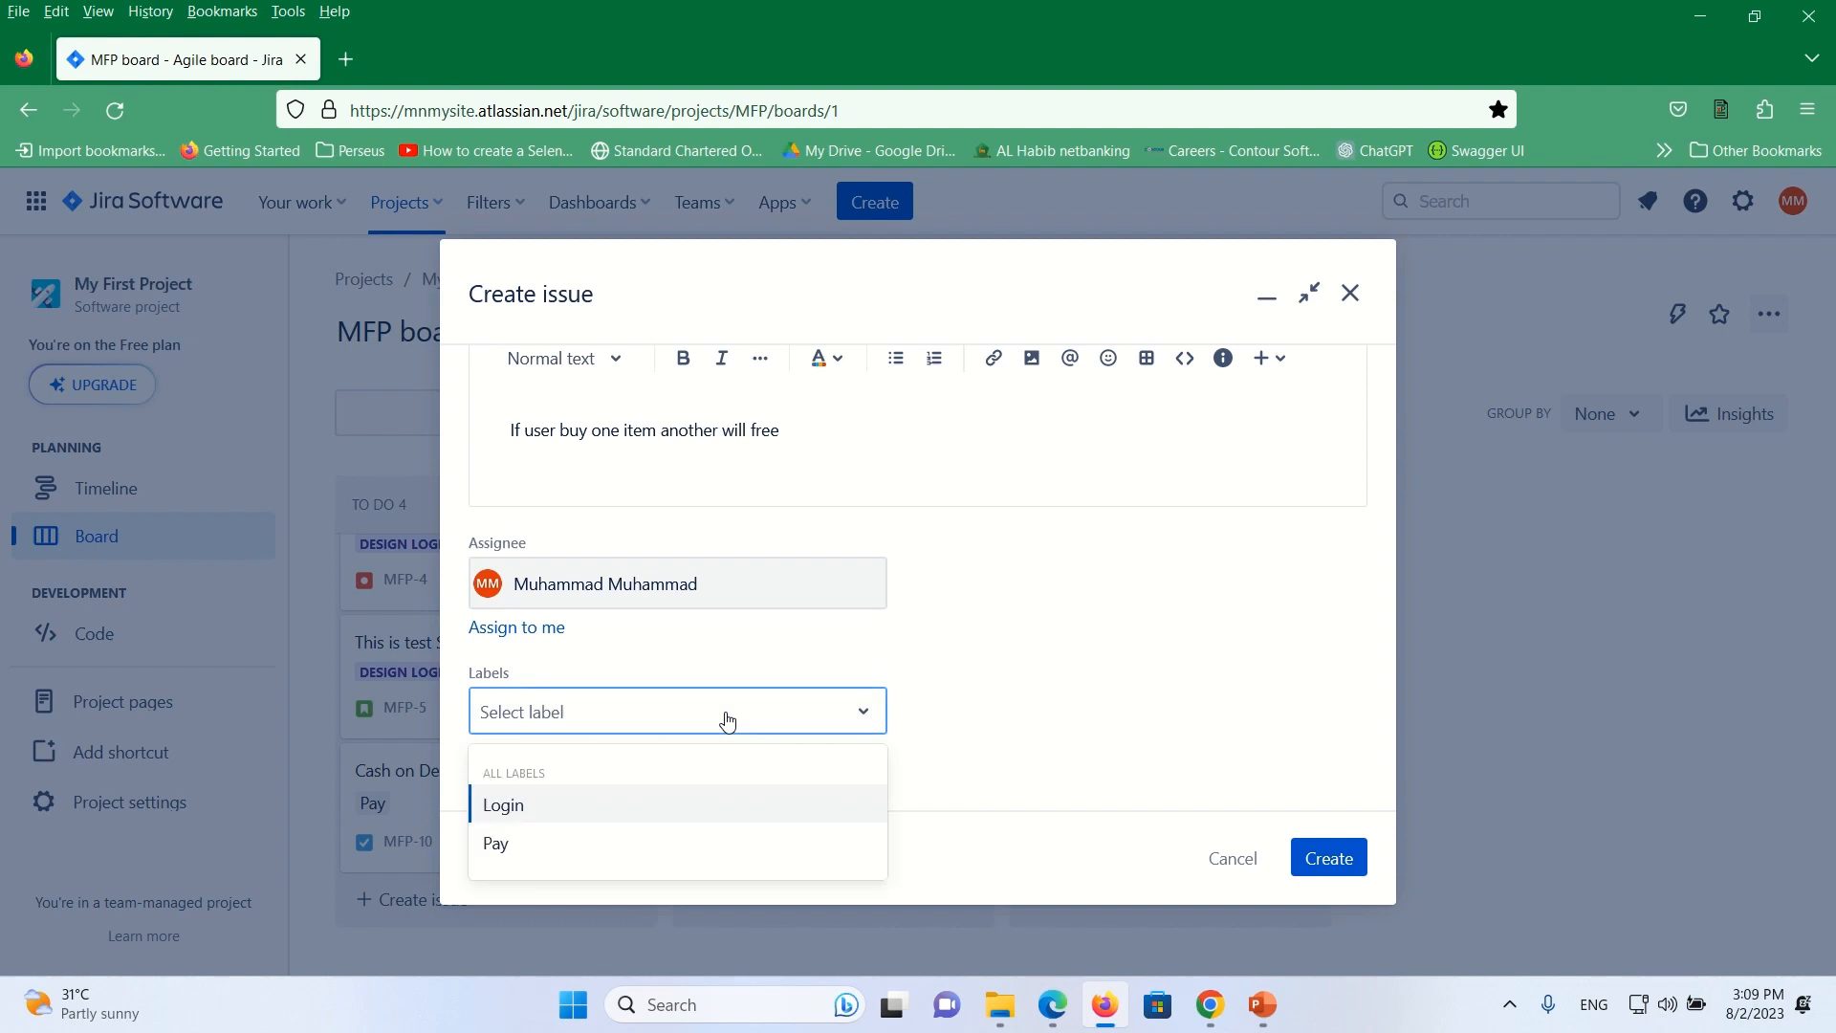
{"action": "type", "text": "Giftcard"}
{"action": "left_click", "coordinate": [1039, 706]}
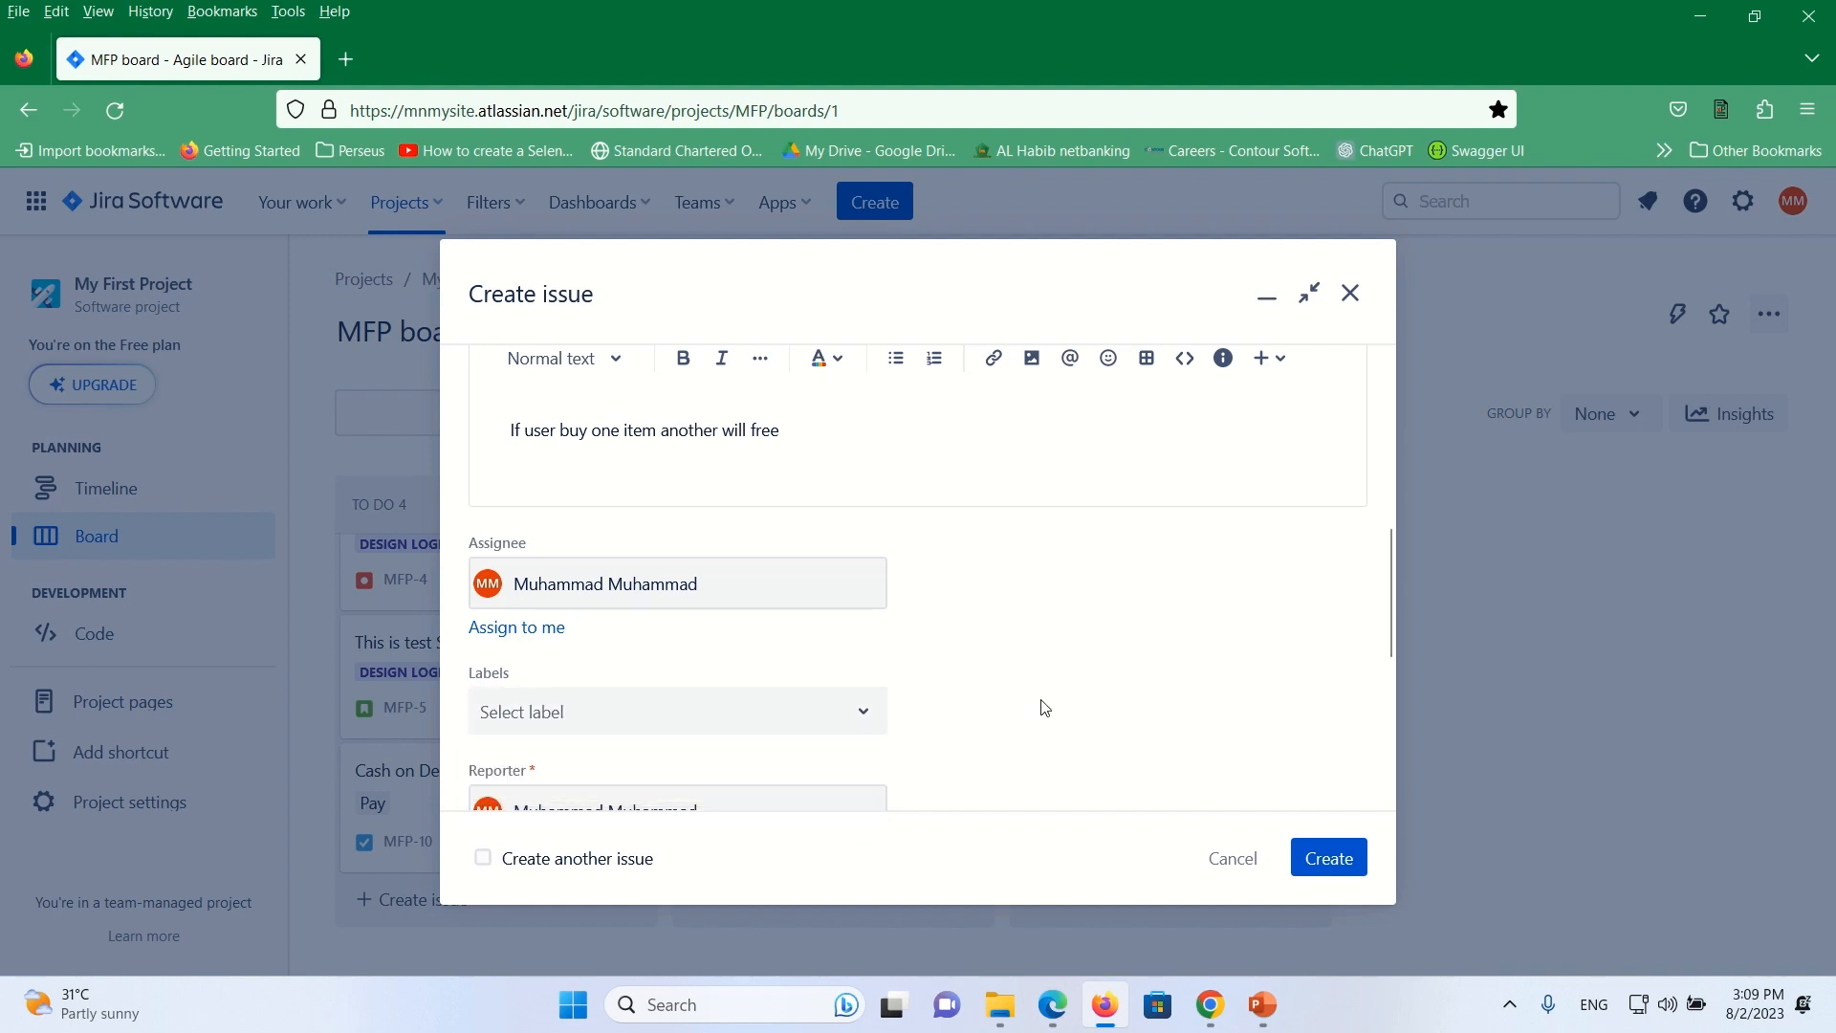
Add the label "gift" to the story and create the issue
{"action": "left_click", "coordinate": [617, 711]}
{"action": "type", "text": "gif"}
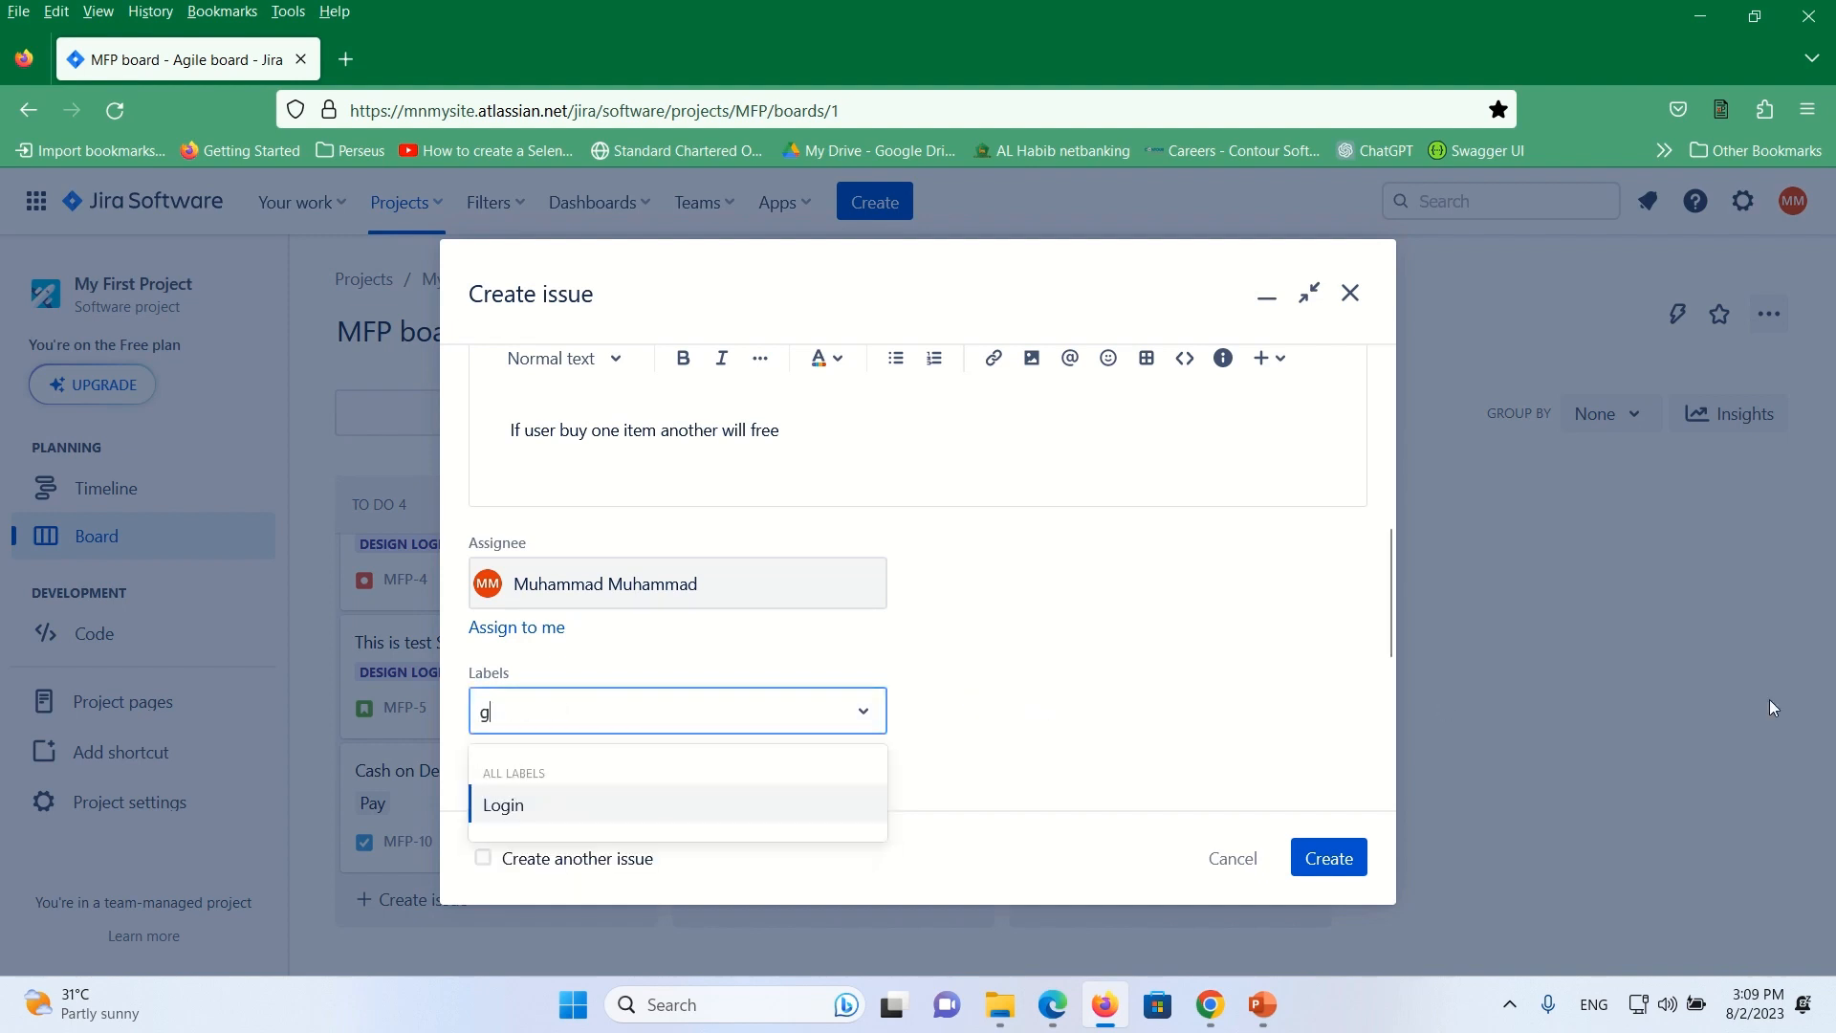
{"action": "type", "text": "t"}
{"action": "key", "text": "Return"}
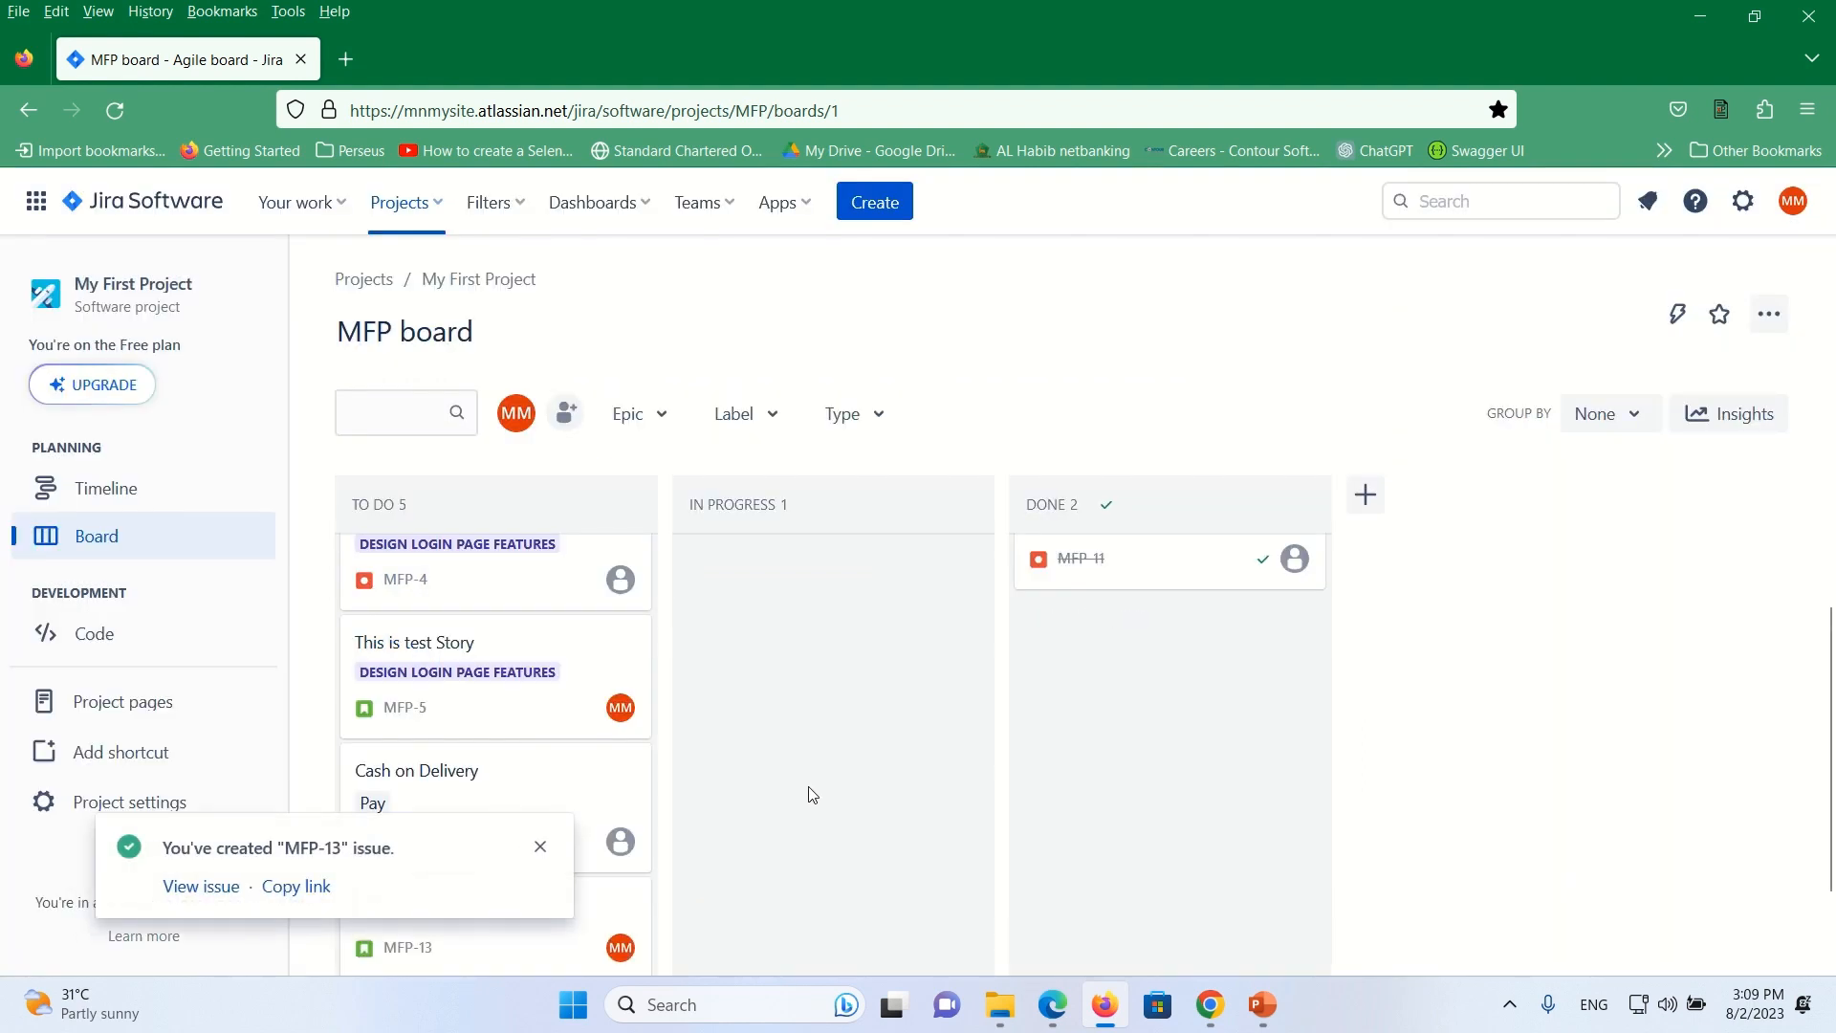
Open the newly created story "Buy One Get One Free" and add it to the epic "Gift cards integration"
{"action": "left_click", "coordinate": [199, 887]}
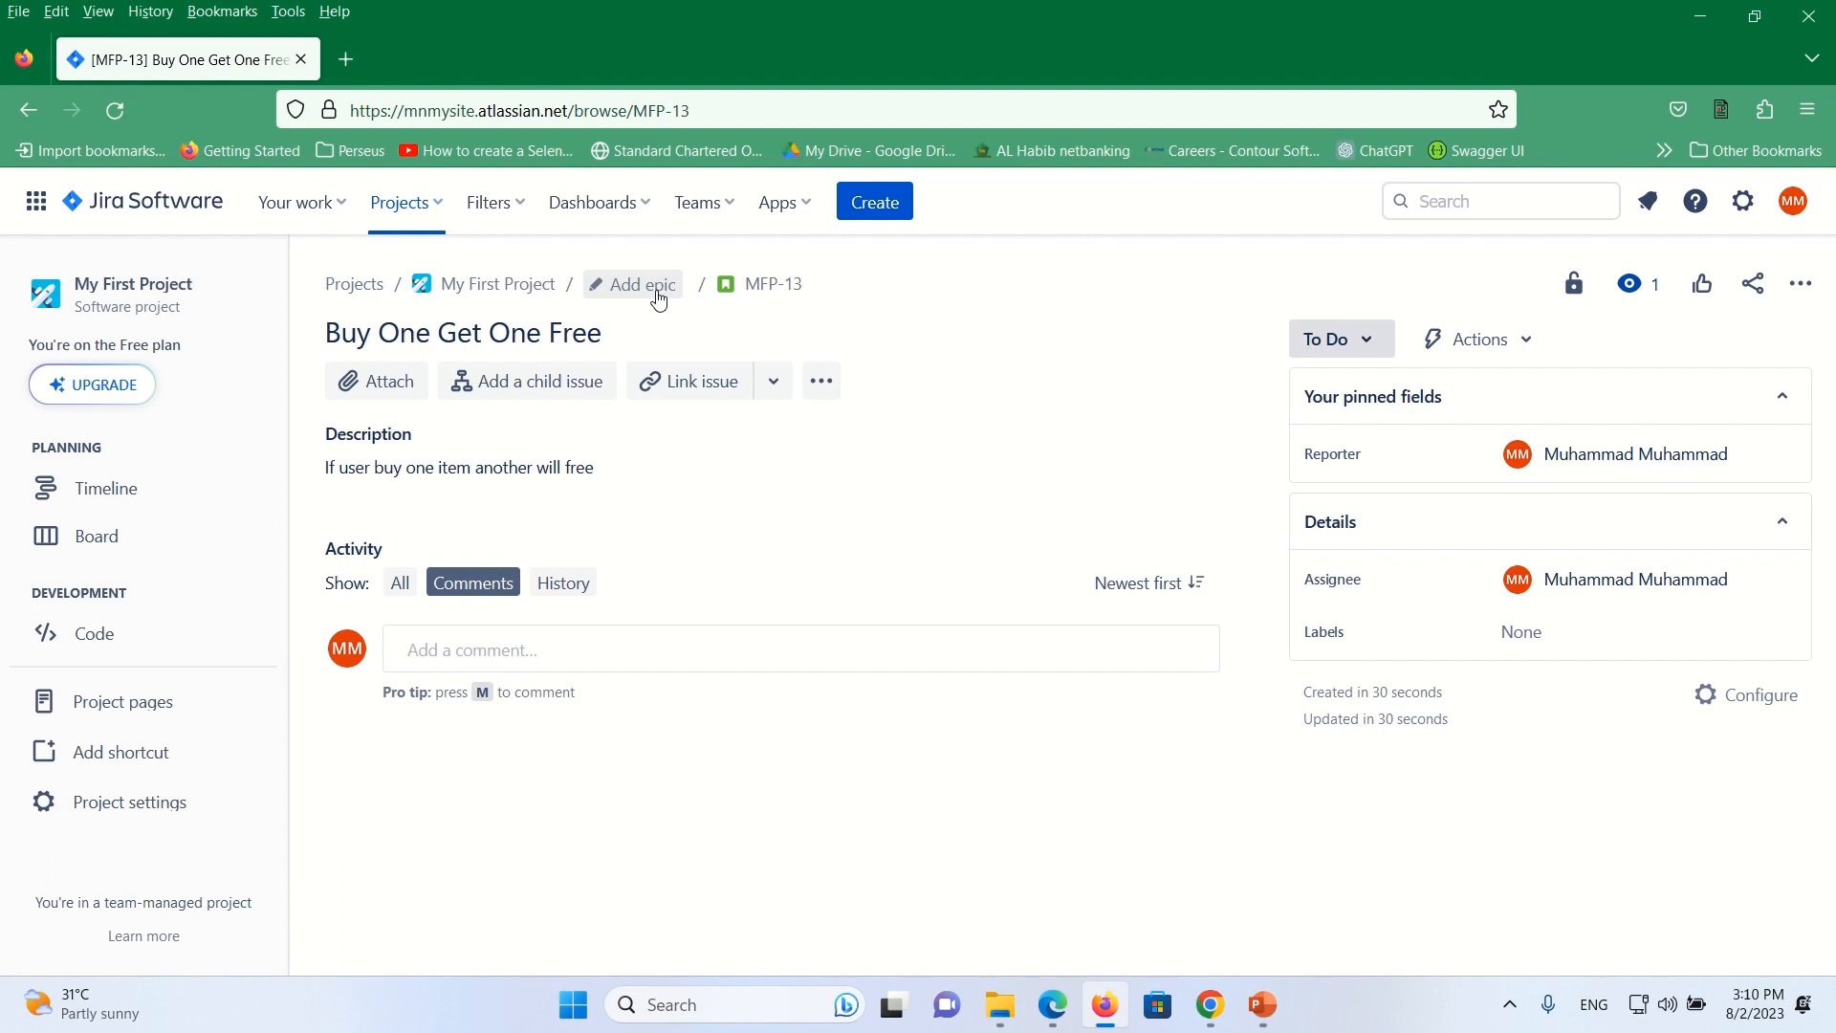
{"action": "left_click", "coordinate": [659, 300]}
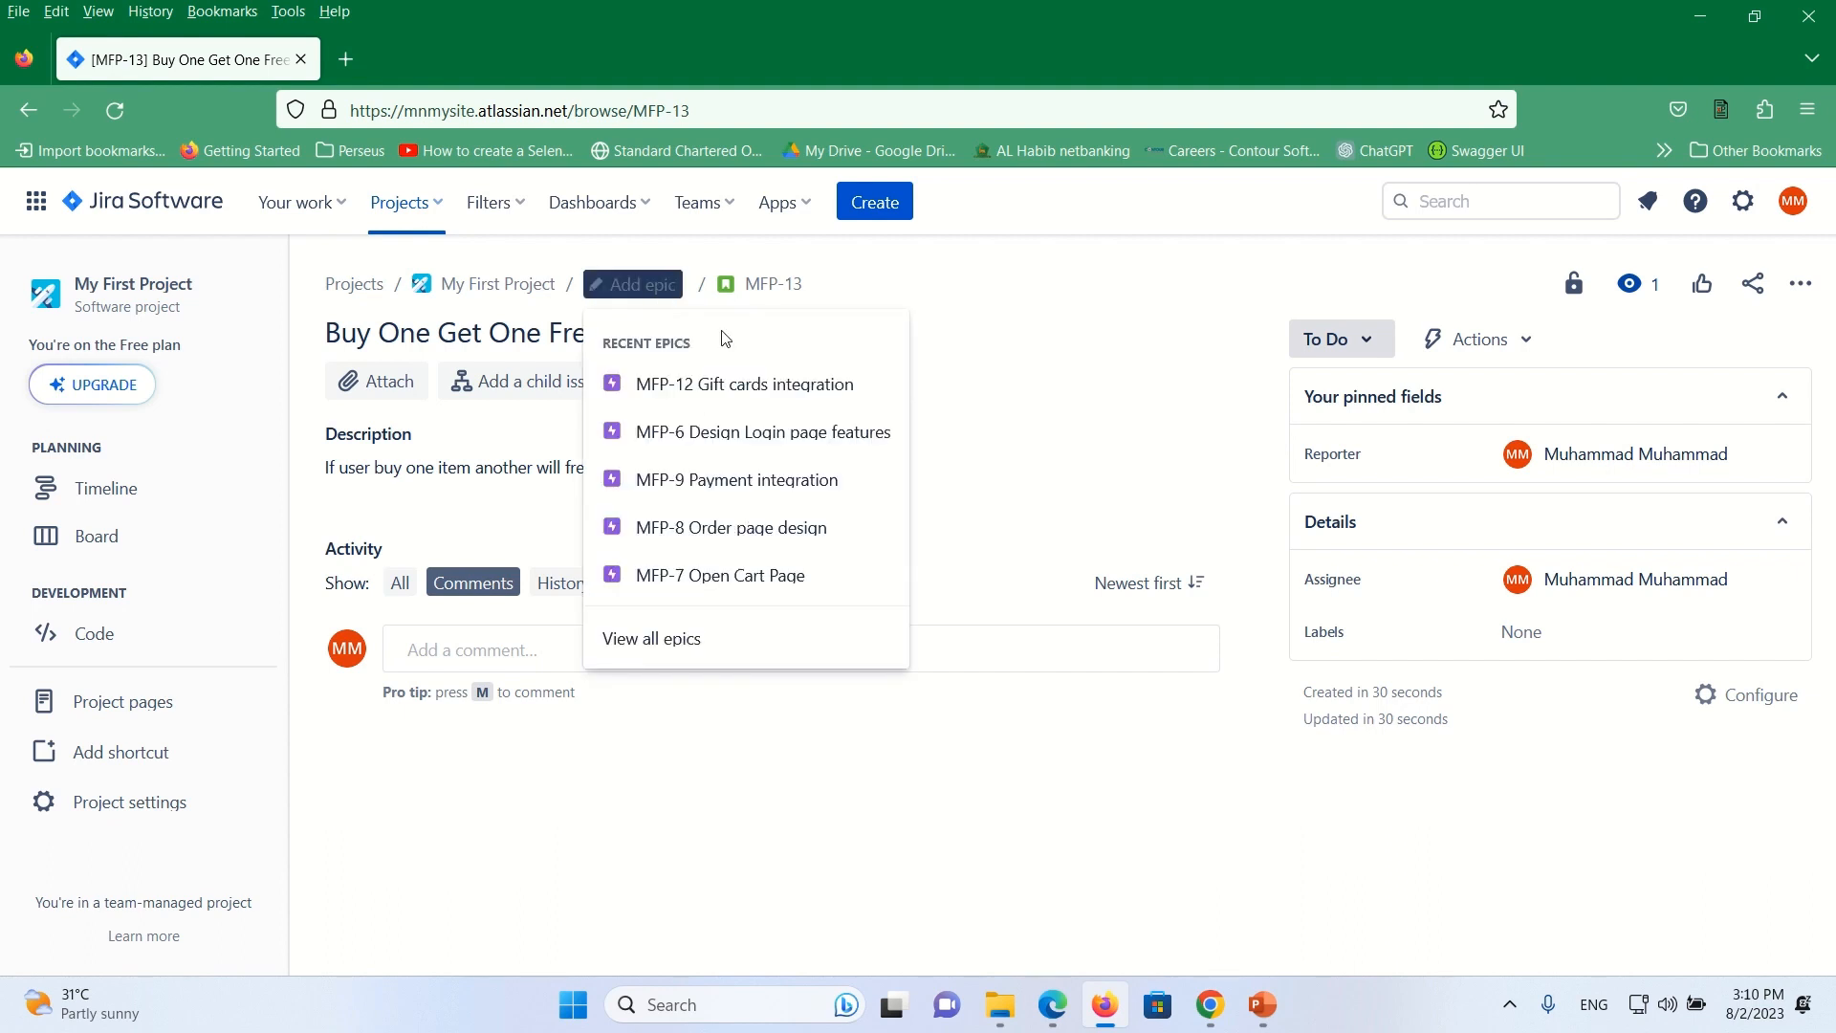
{"action": "left_click", "coordinate": [755, 388]}
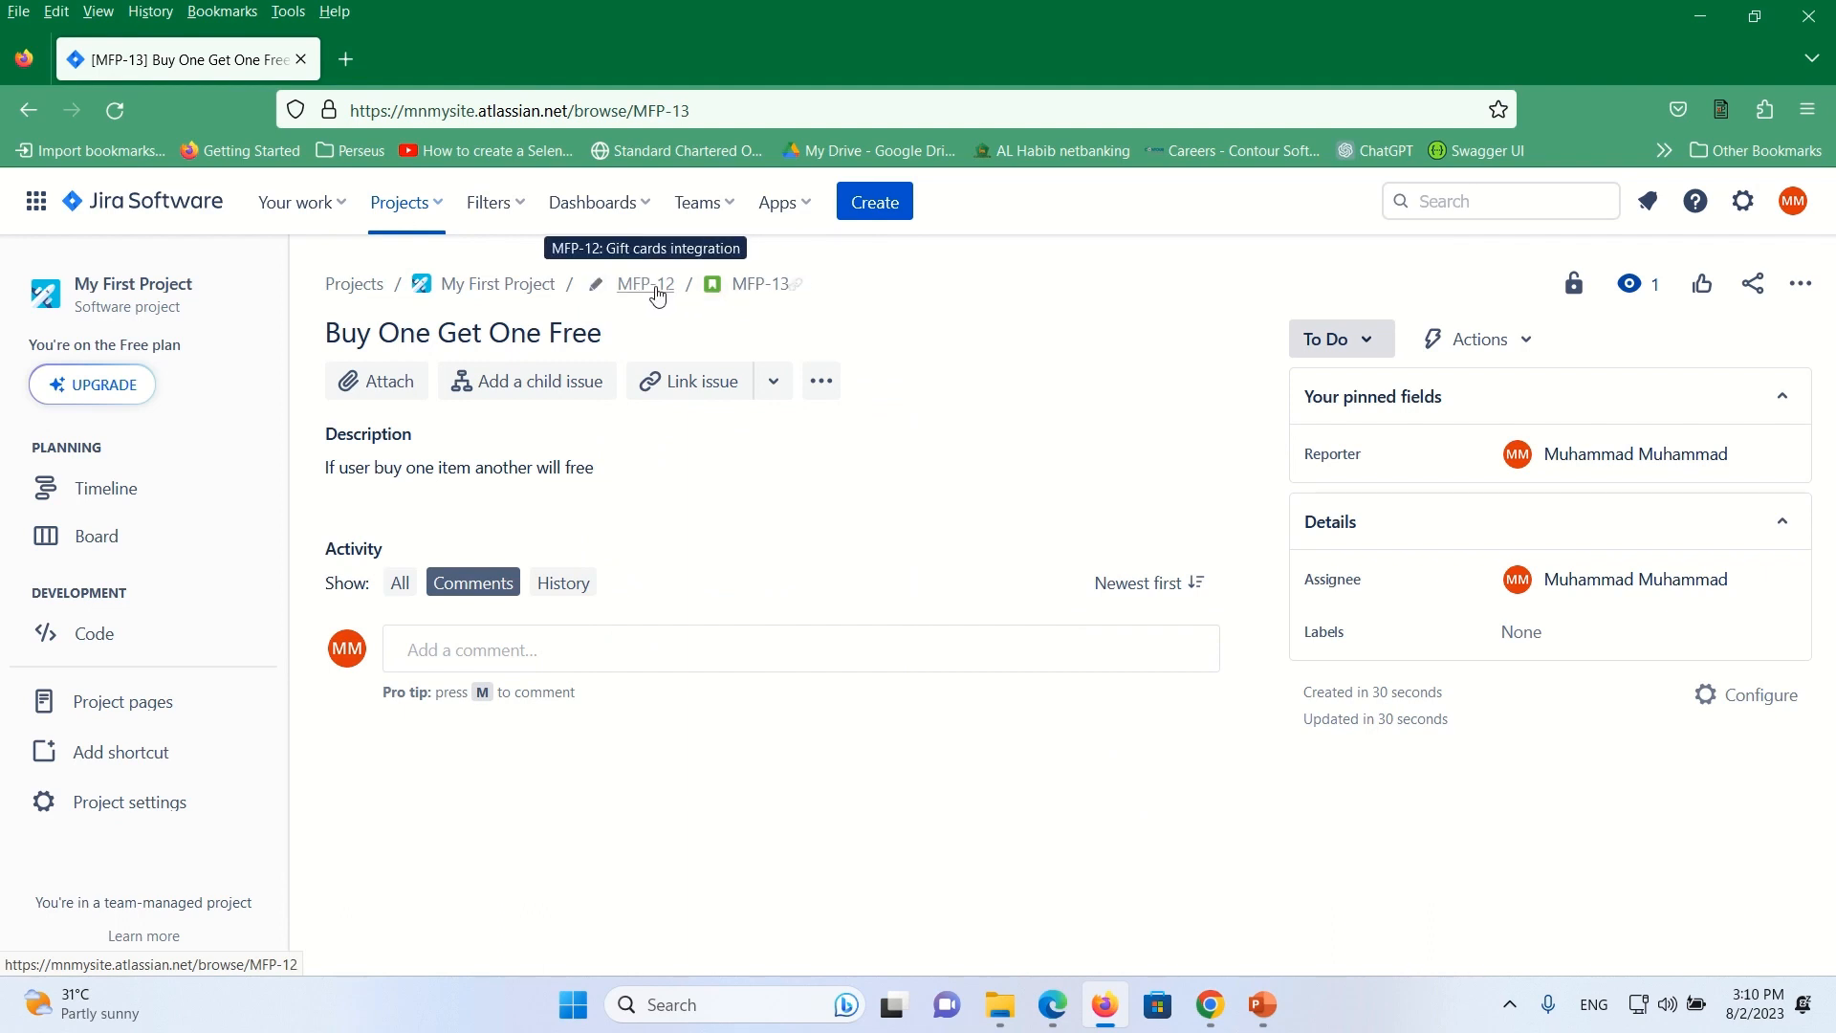
Return to the project's board and check the epic shown on the "Buy One Get One Free" card
{"action": "left_click", "coordinate": [123, 537]}
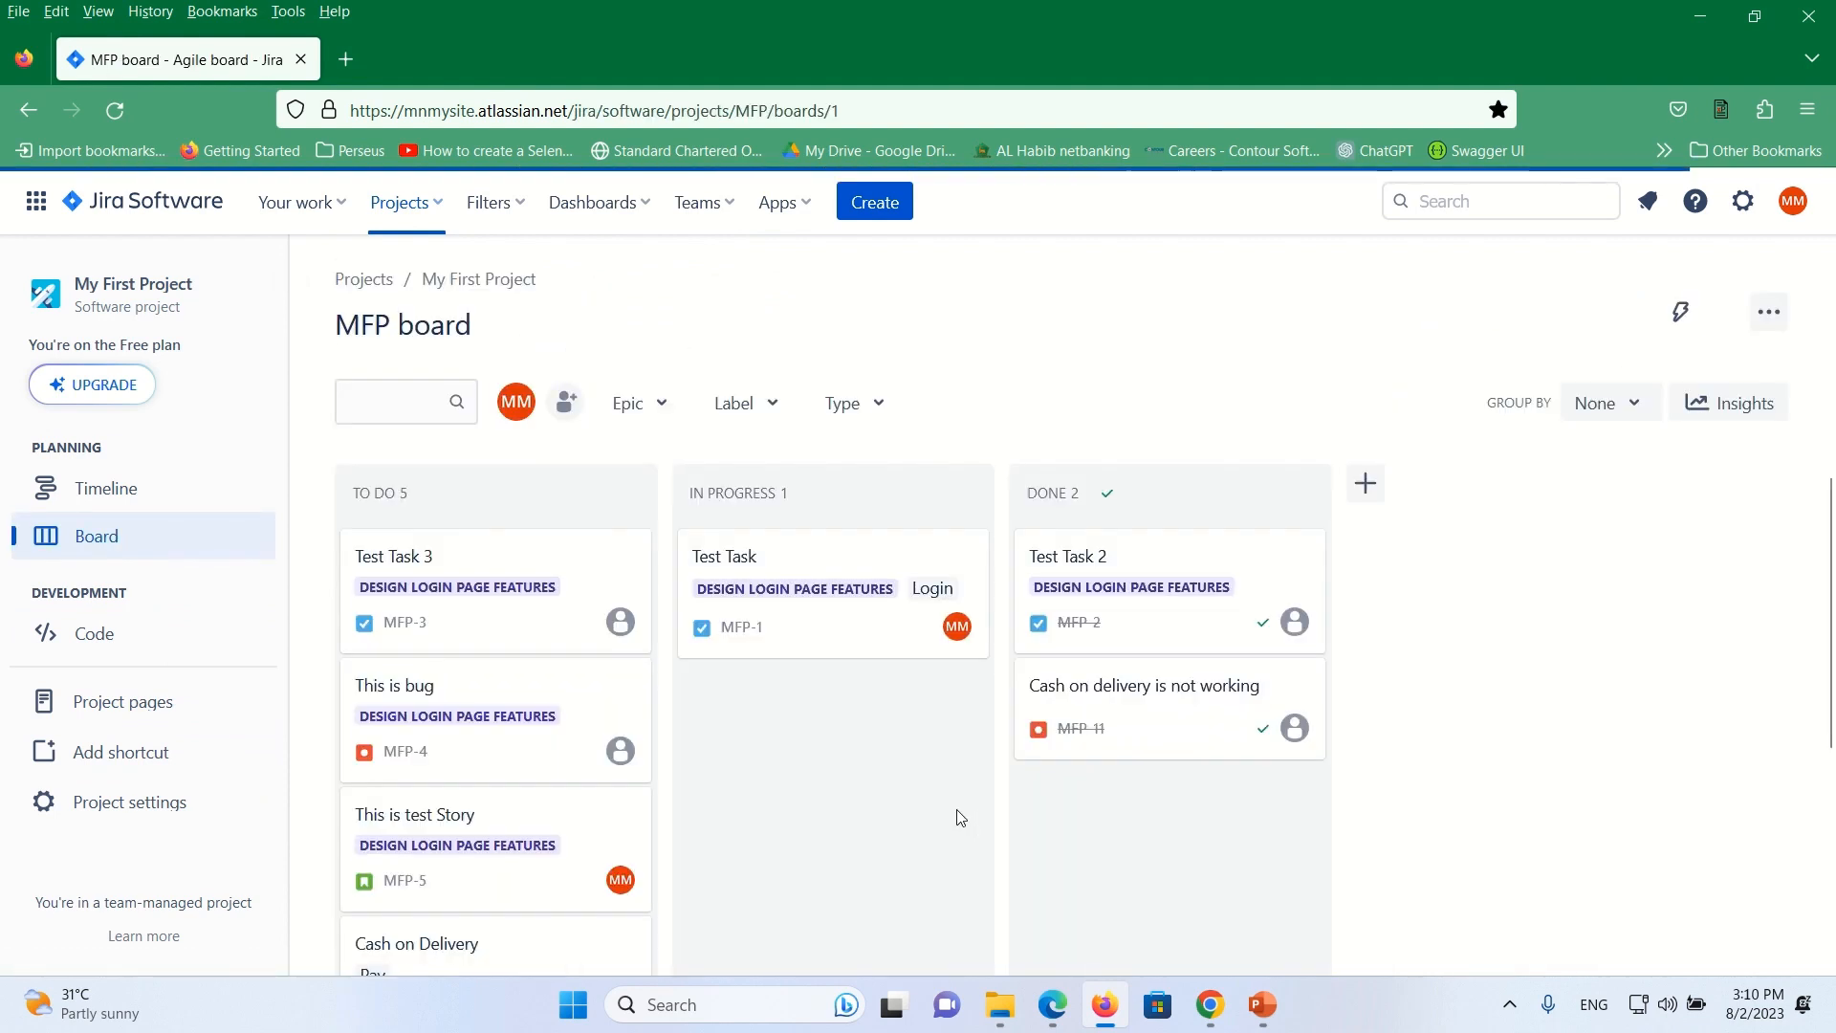
{"action": "scroll", "coordinate": [802, 766], "scroll_direction": "down", "scroll_amount": 3}
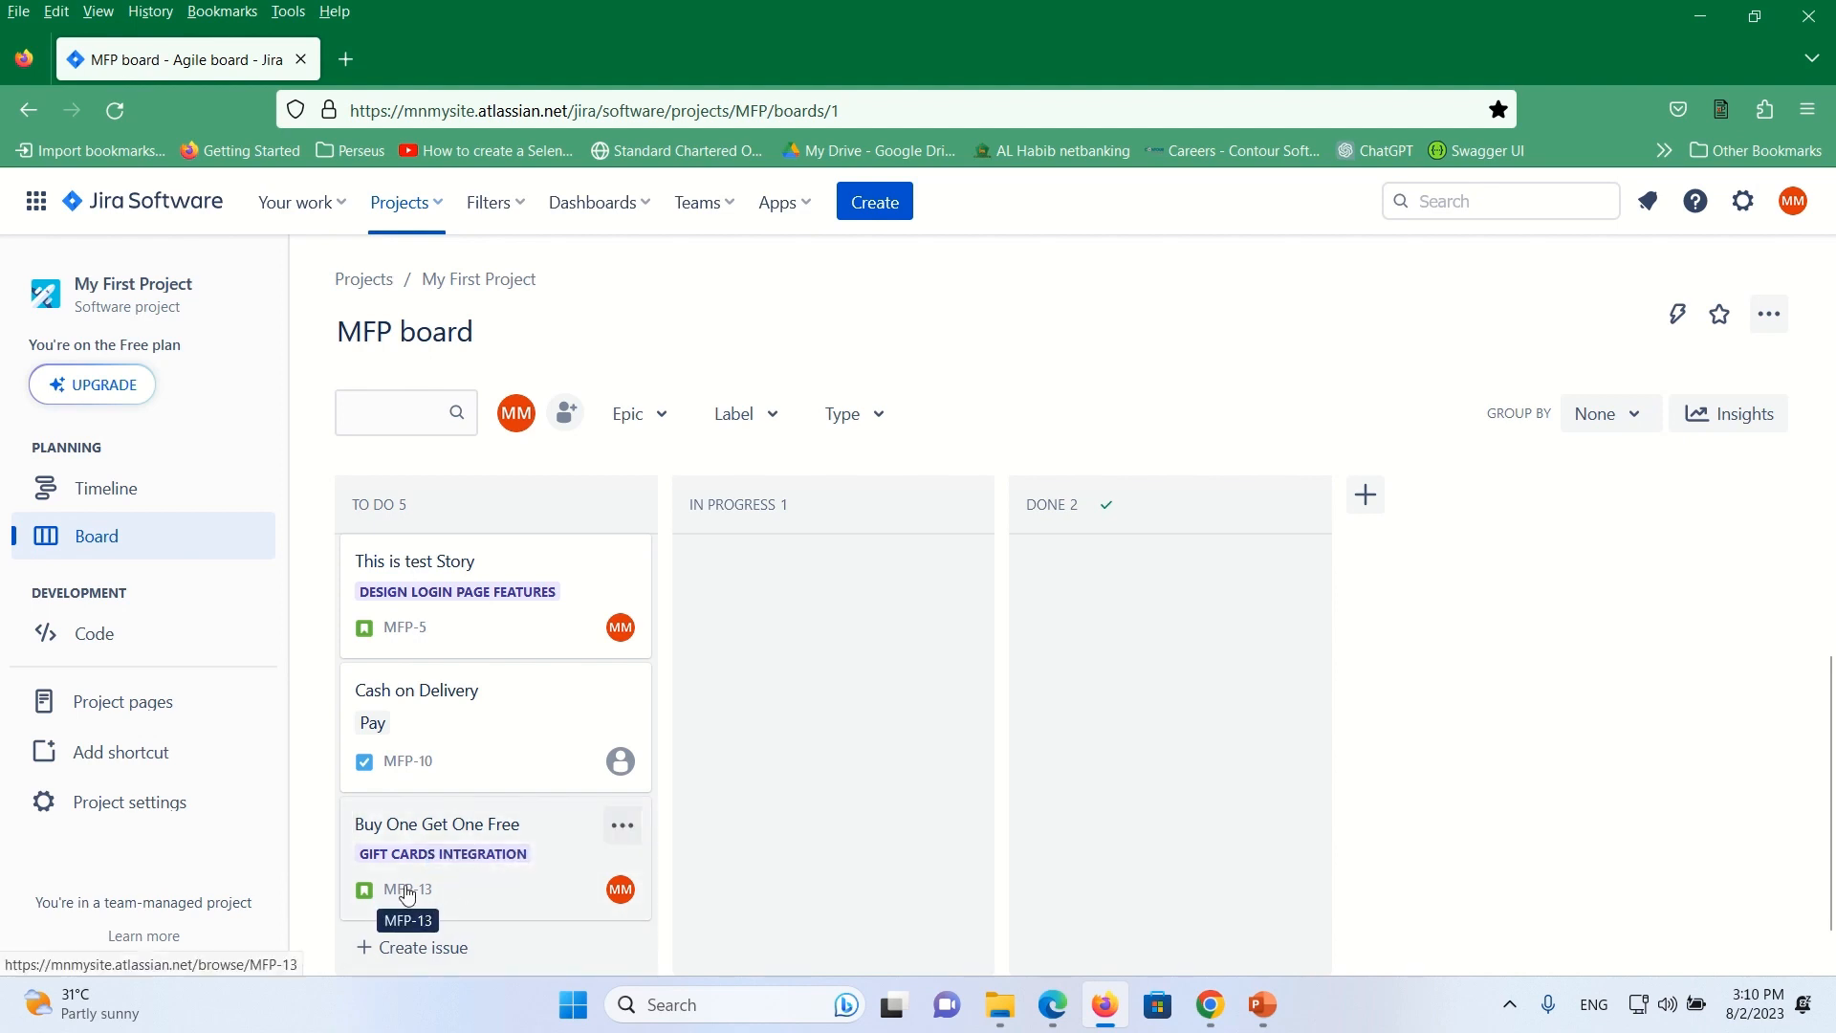
{"action": "scroll", "coordinate": [406, 893], "scroll_direction": "up", "scroll_amount": 3}
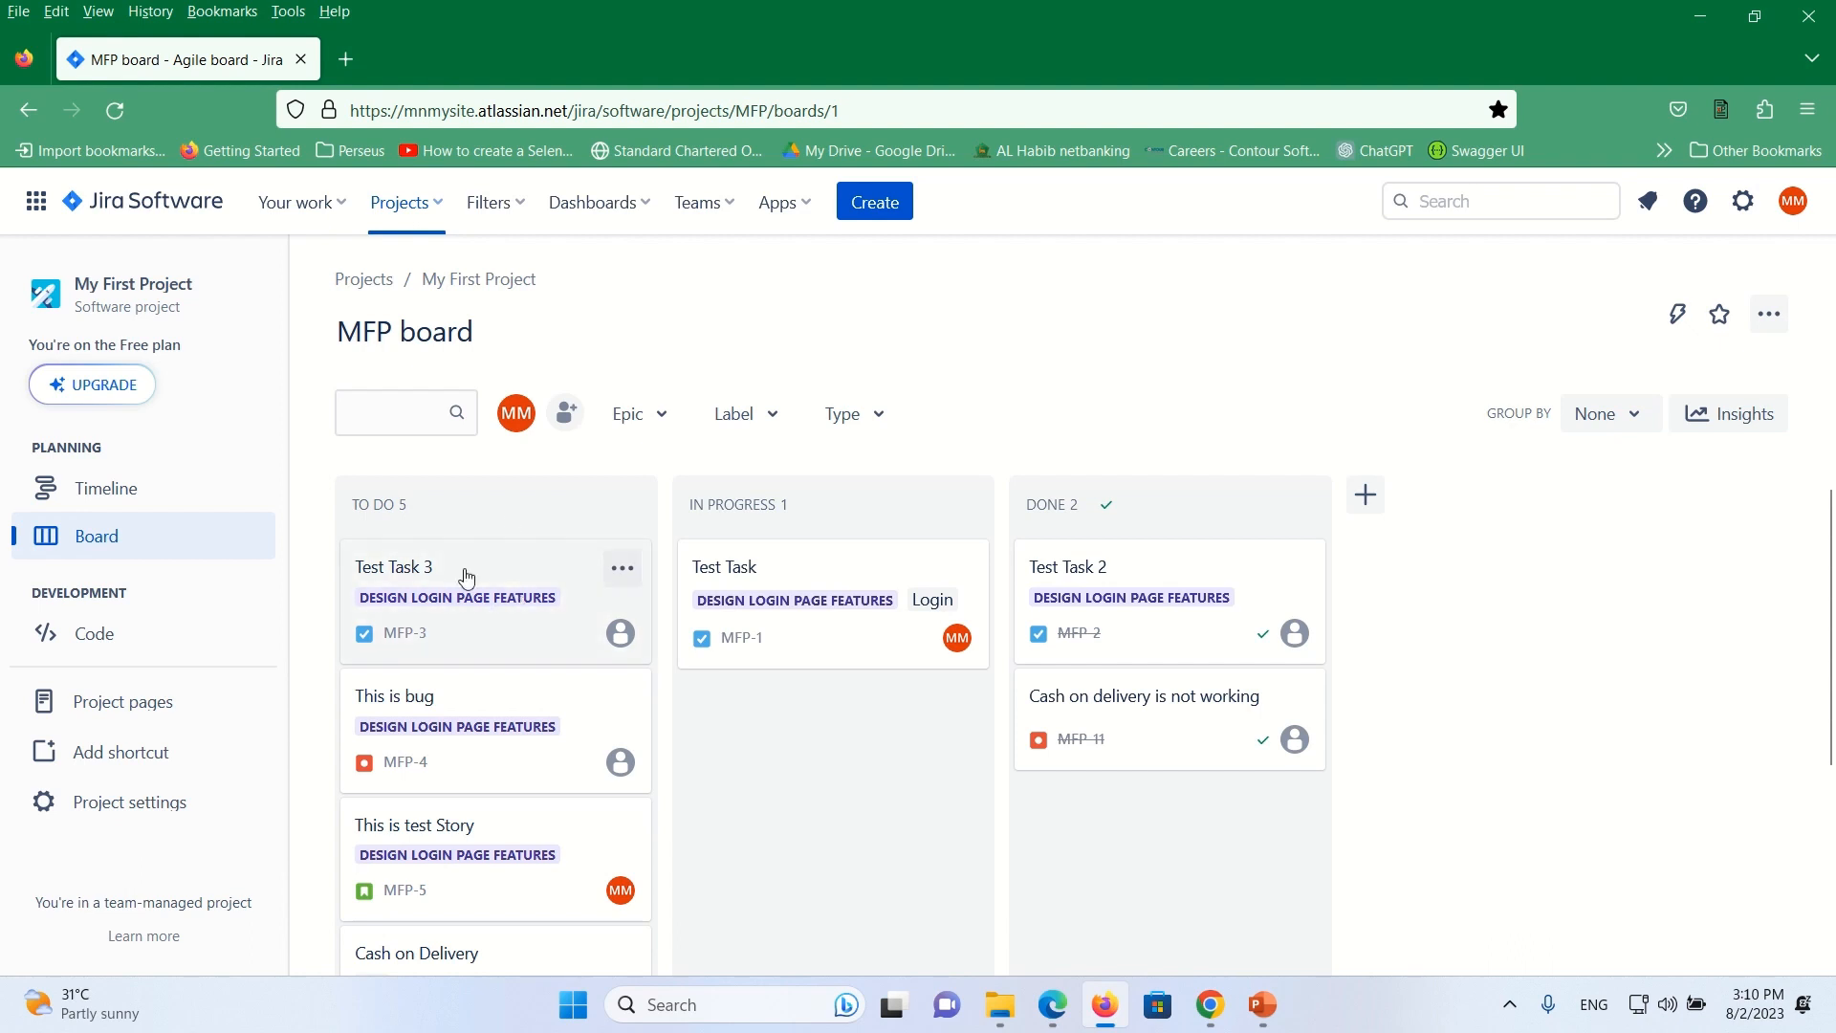
{"action": "scroll", "coordinate": [504, 768], "scroll_direction": "down", "scroll_amount": 3}
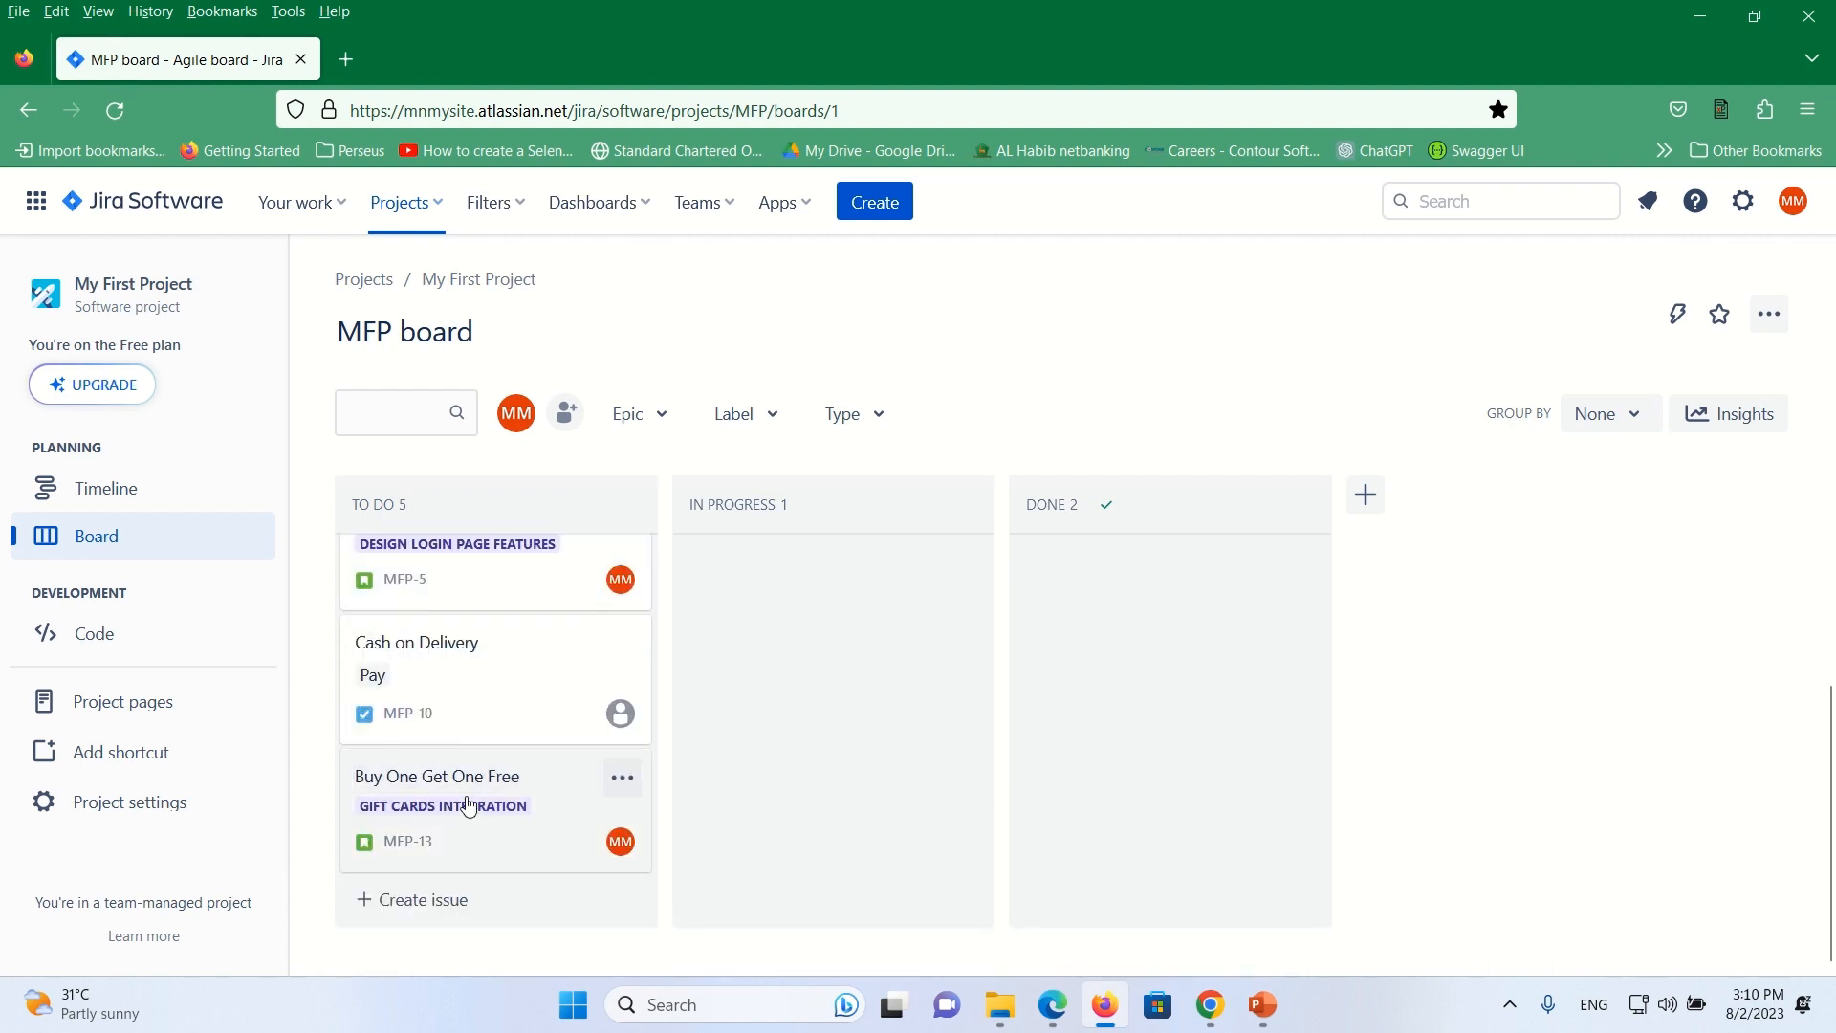
Switch to the JIRA.pptx presentation in PowerPoint and show the Workflow slide
{"action": "left_click", "coordinate": [1263, 1004]}
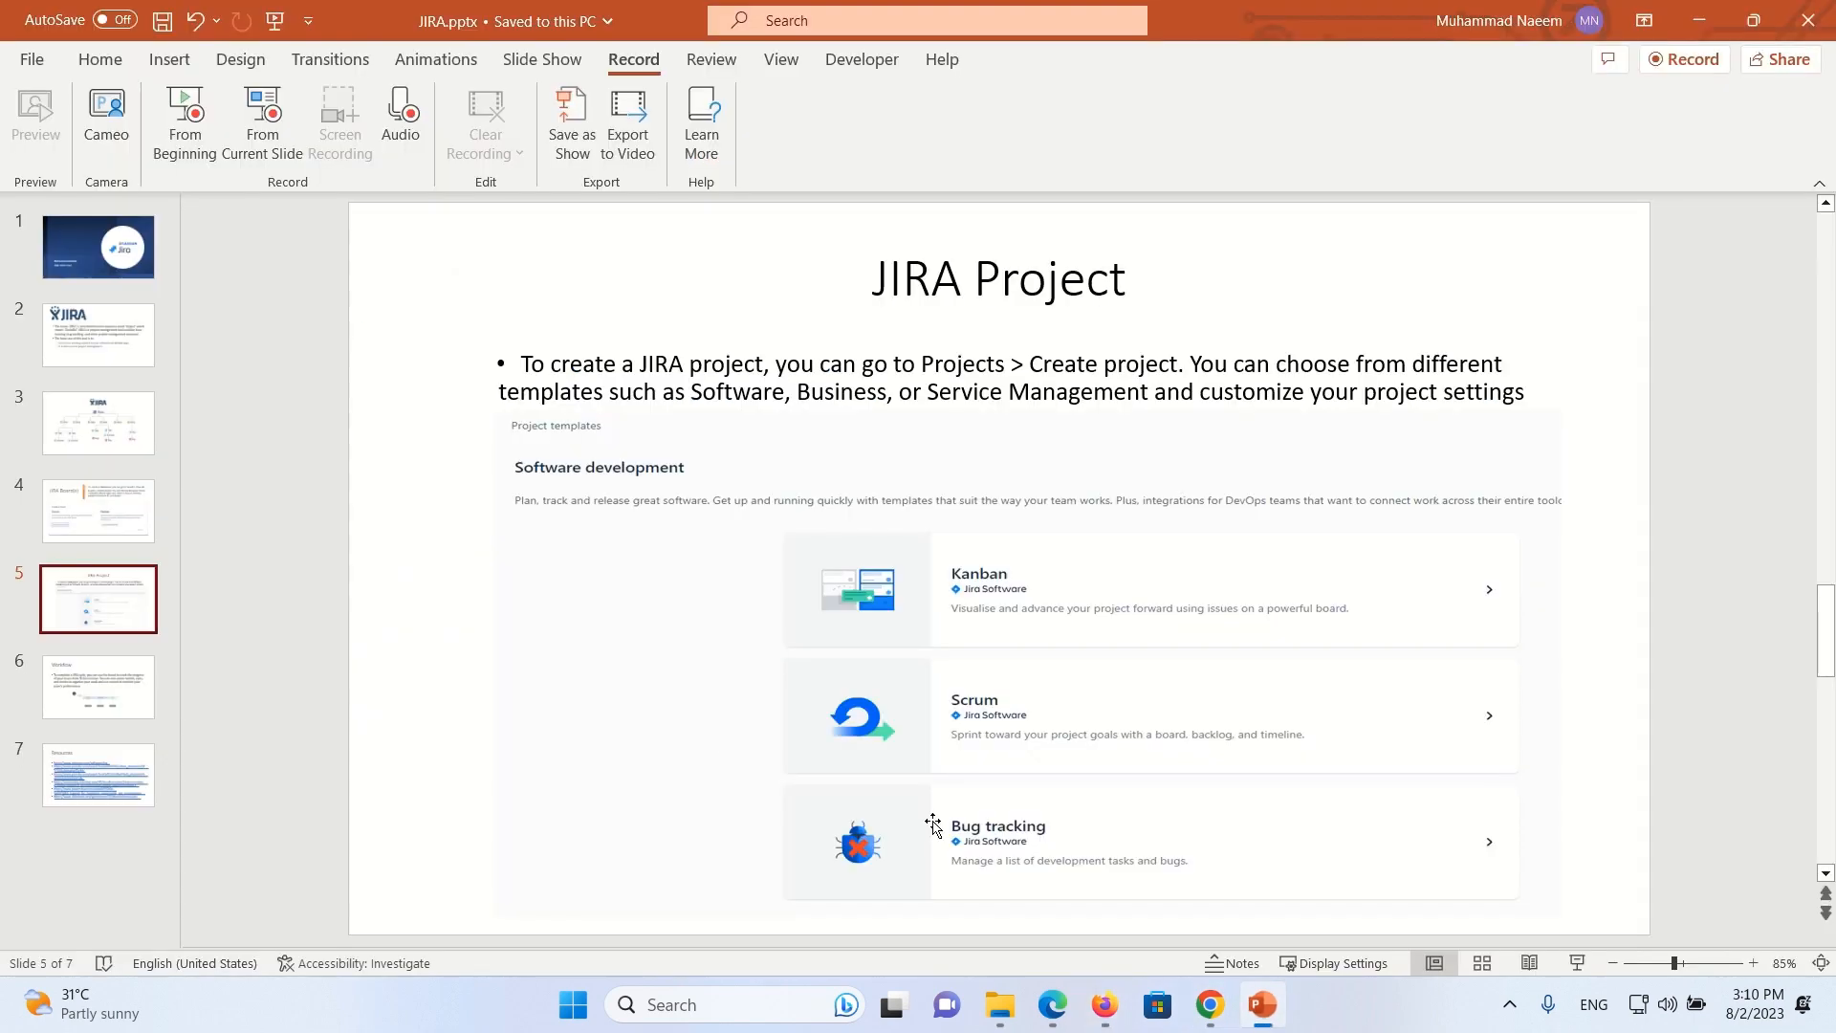
{"action": "left_click", "coordinate": [110, 698]}
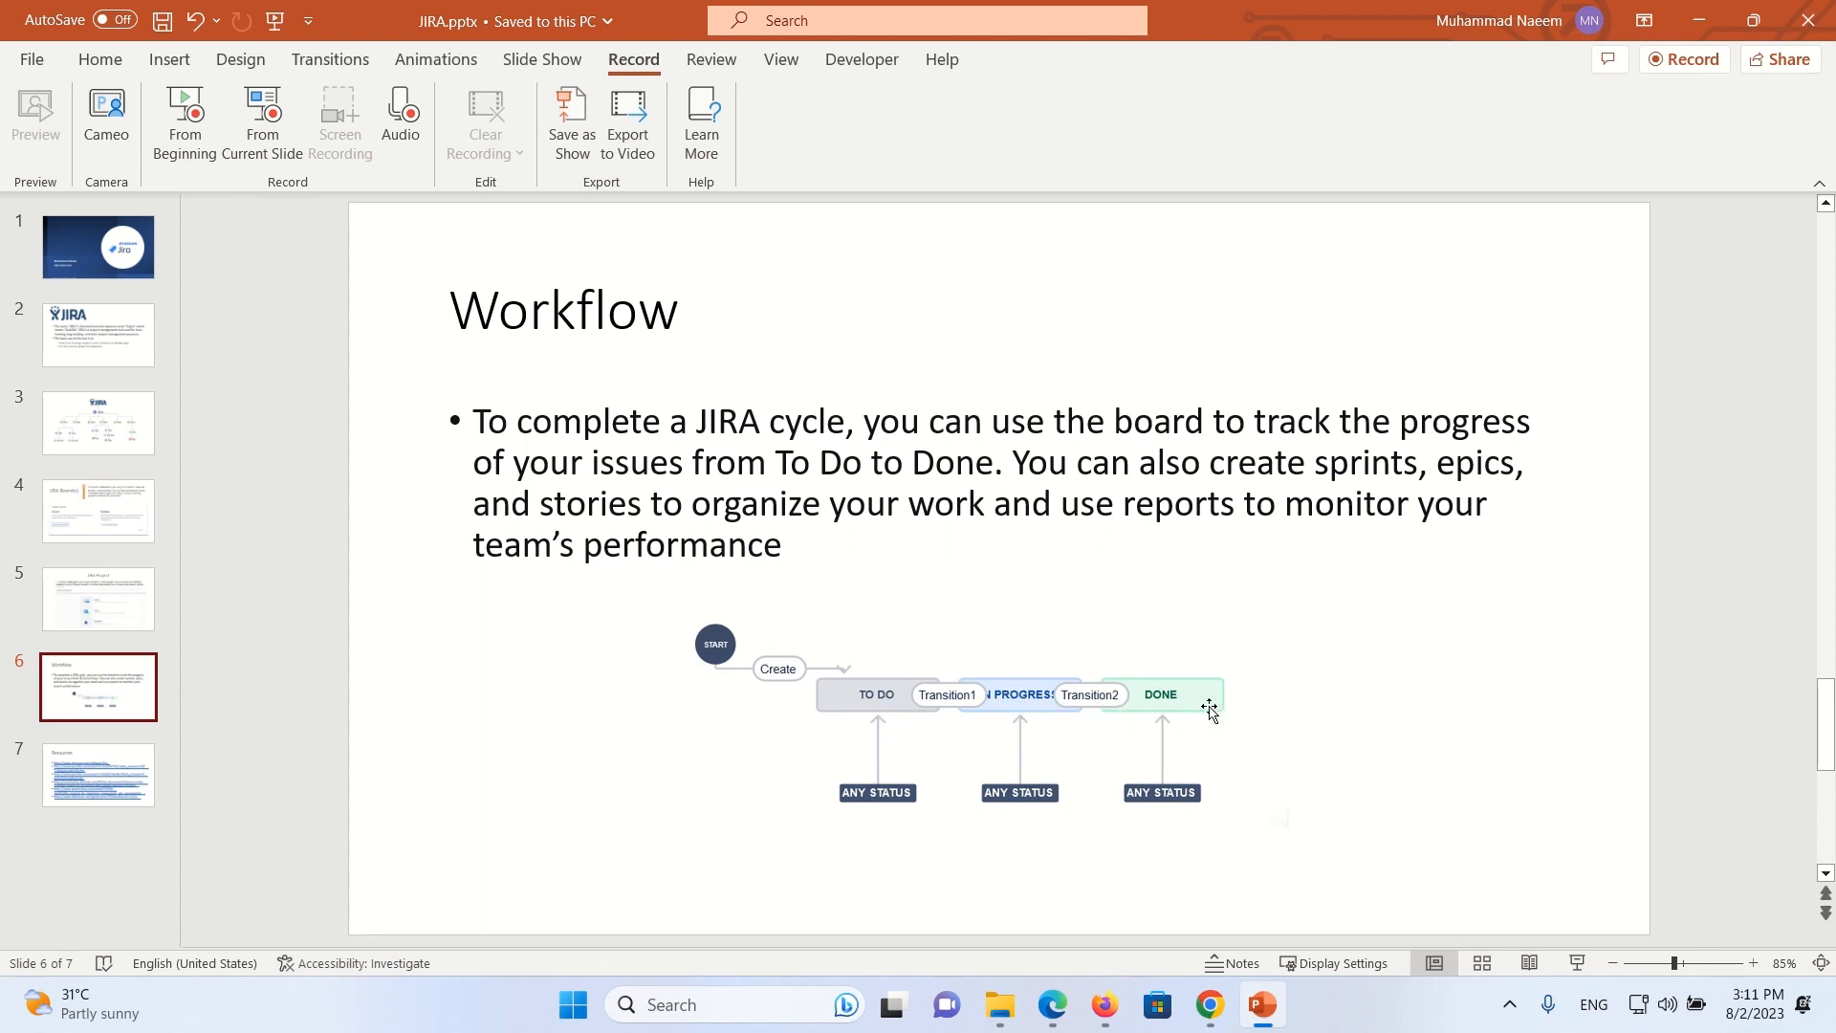
Switch to Jira in Firefox, open the board's workflow editor and view the transition creation form without creating one
{"action": "left_click", "coordinate": [1105, 1004]}
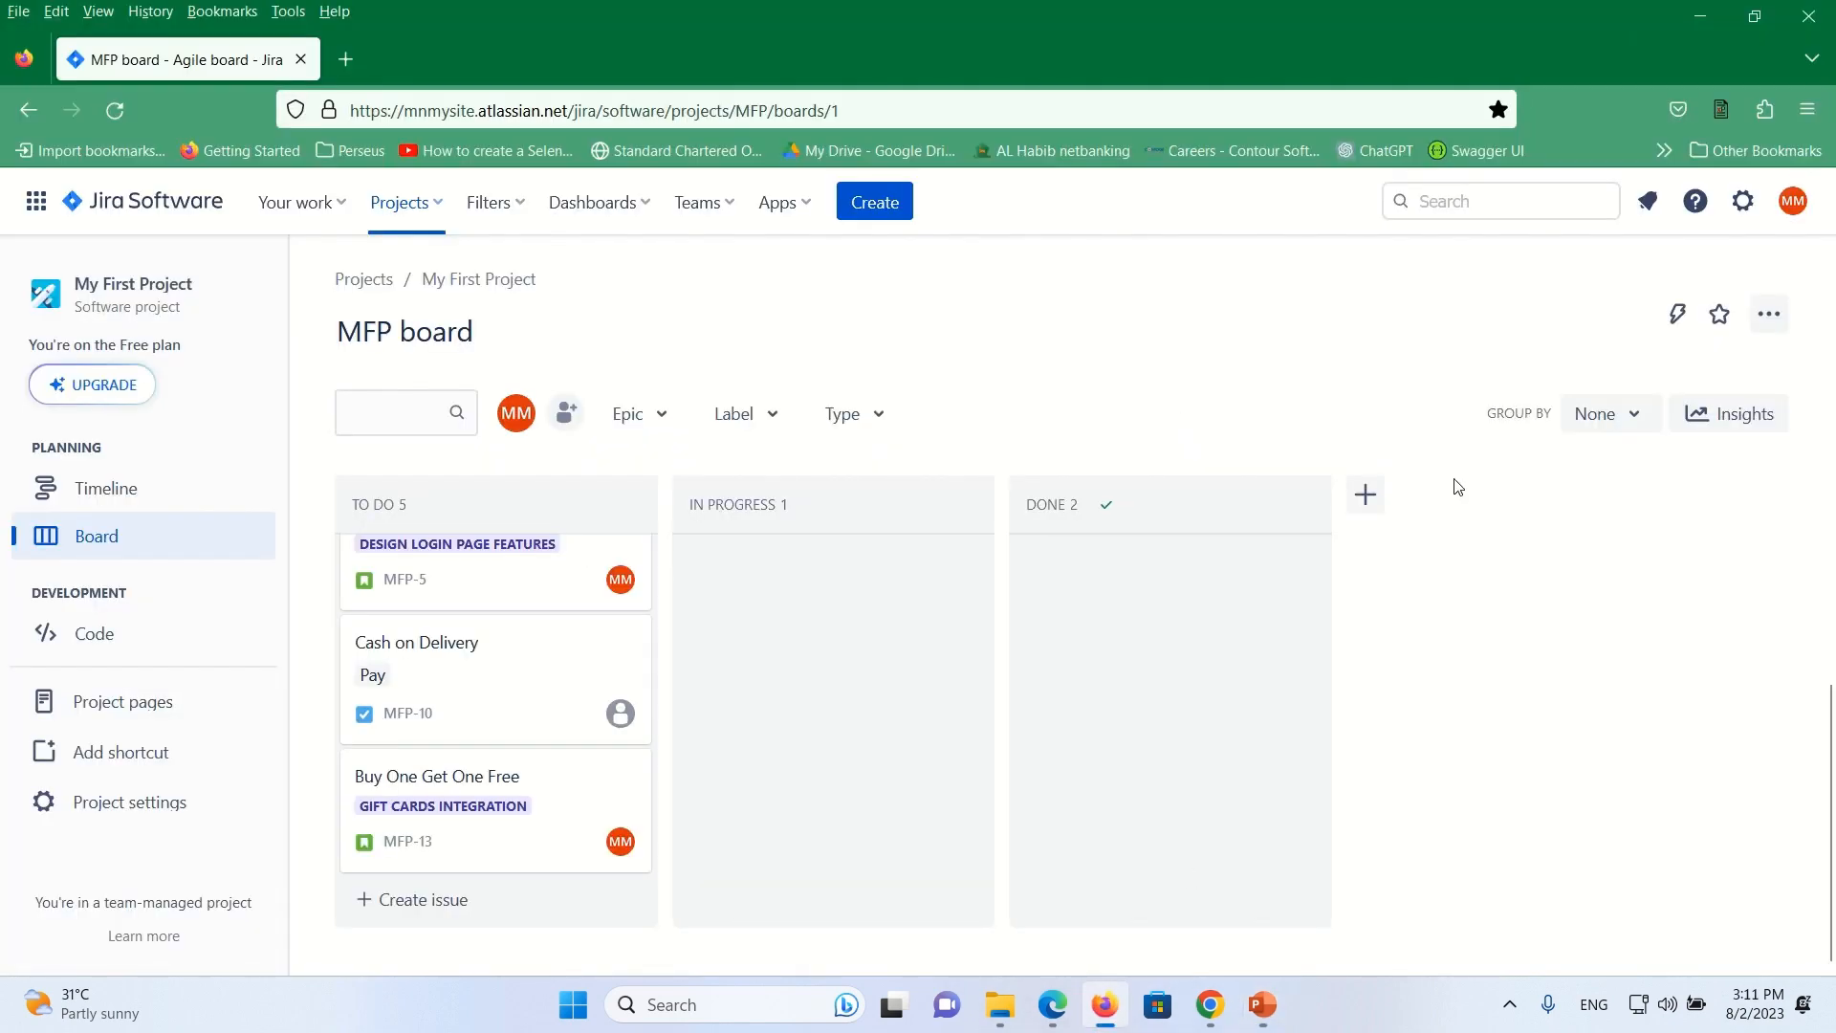
{"action": "scroll", "coordinate": [1444, 565], "scroll_direction": "up", "scroll_amount": 3}
{"action": "left_click", "coordinate": [1771, 321]}
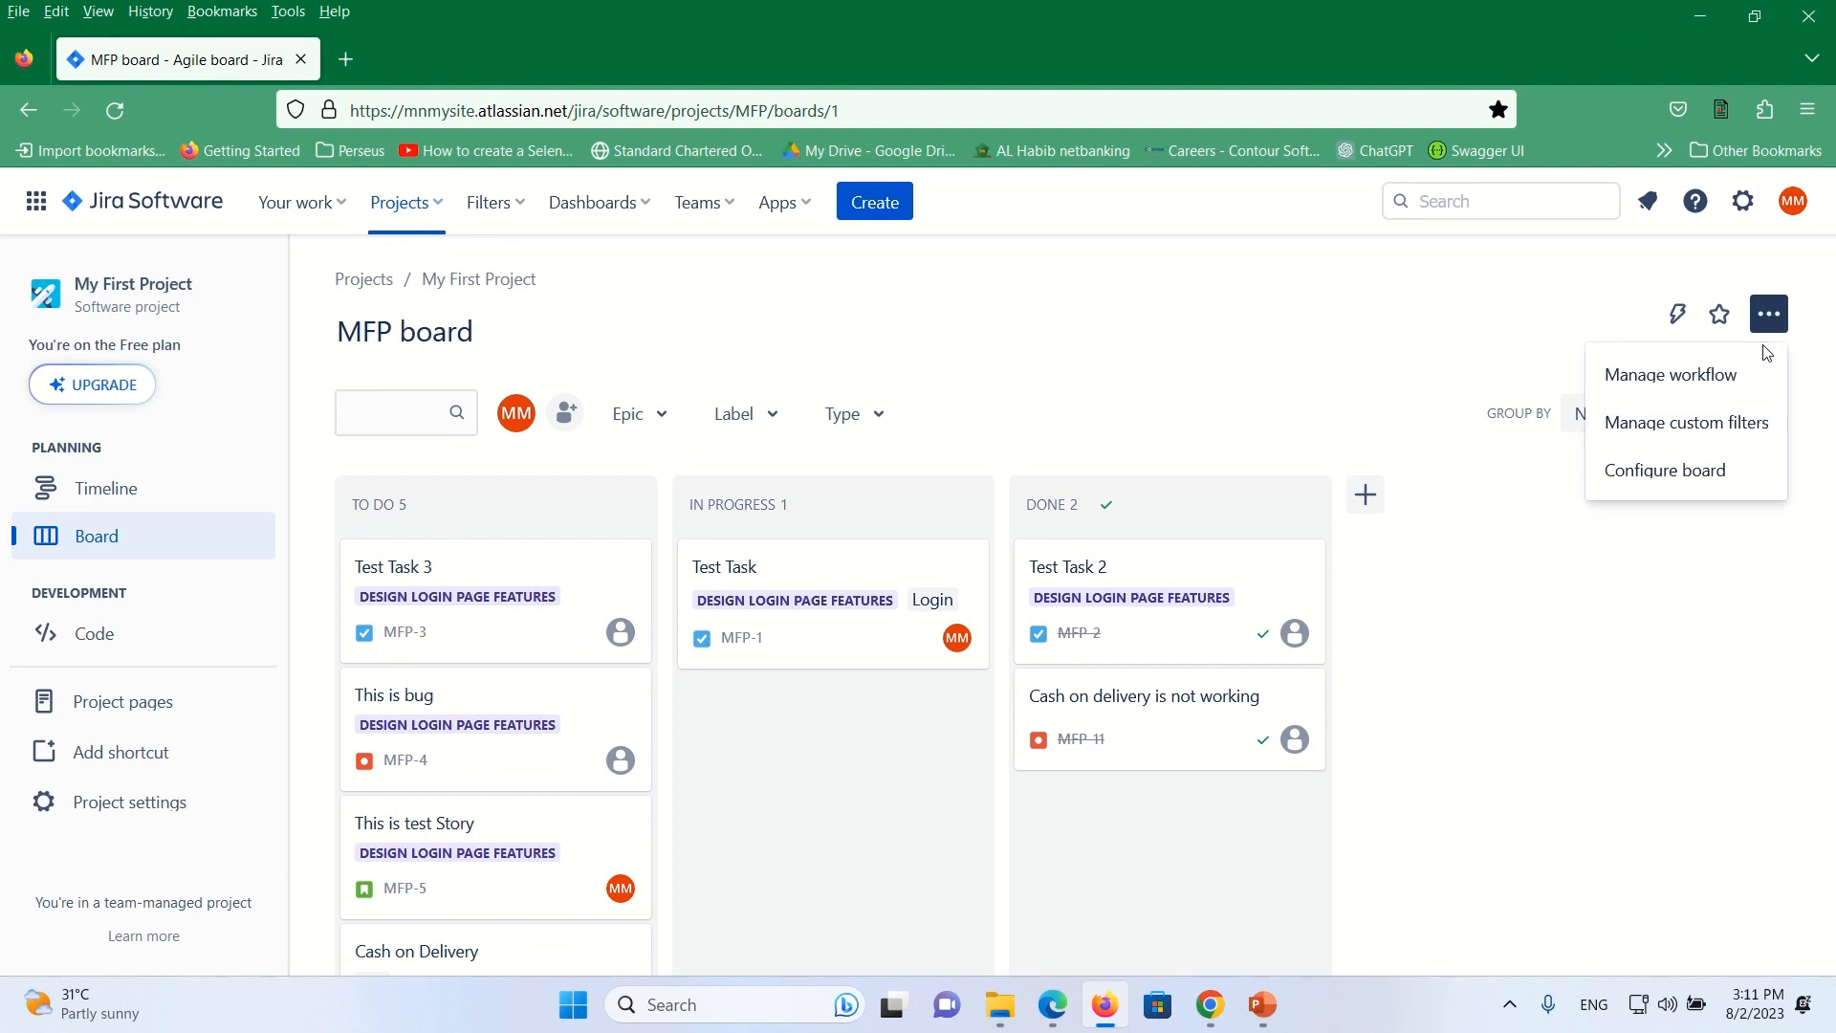
{"action": "left_click", "coordinate": [1693, 386]}
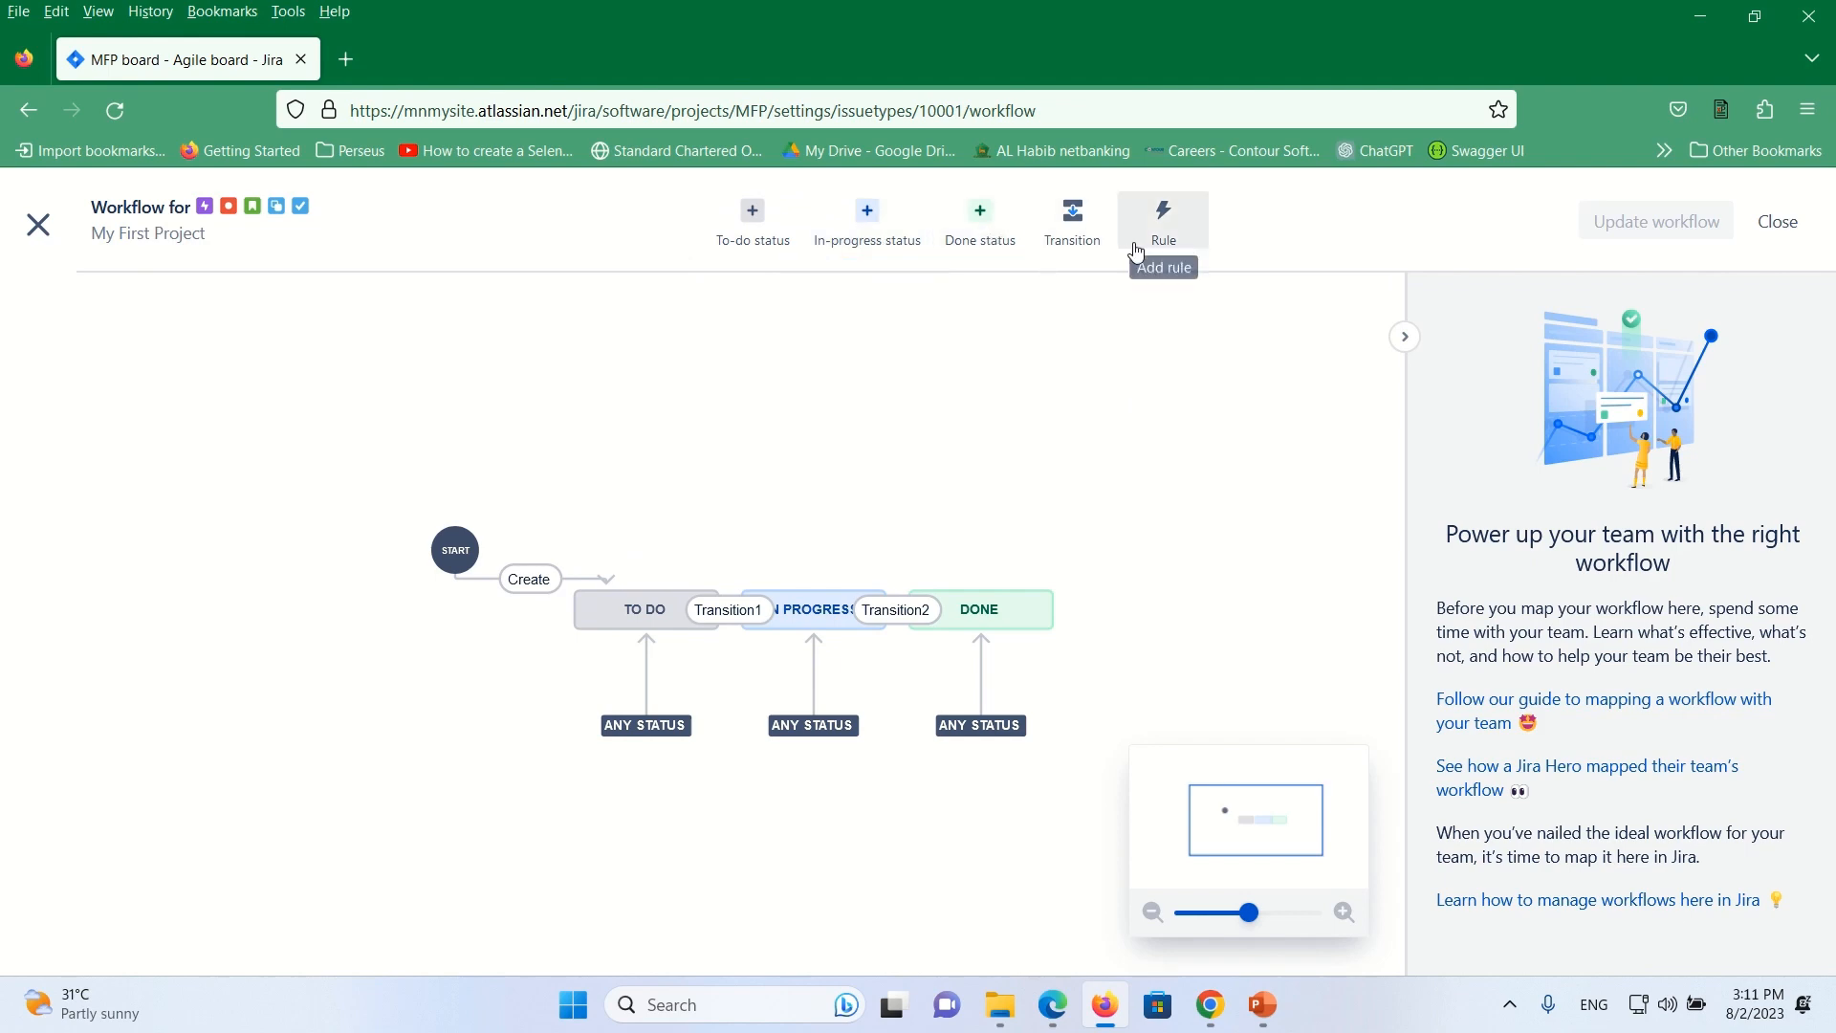
{"action": "left_click", "coordinate": [1088, 241]}
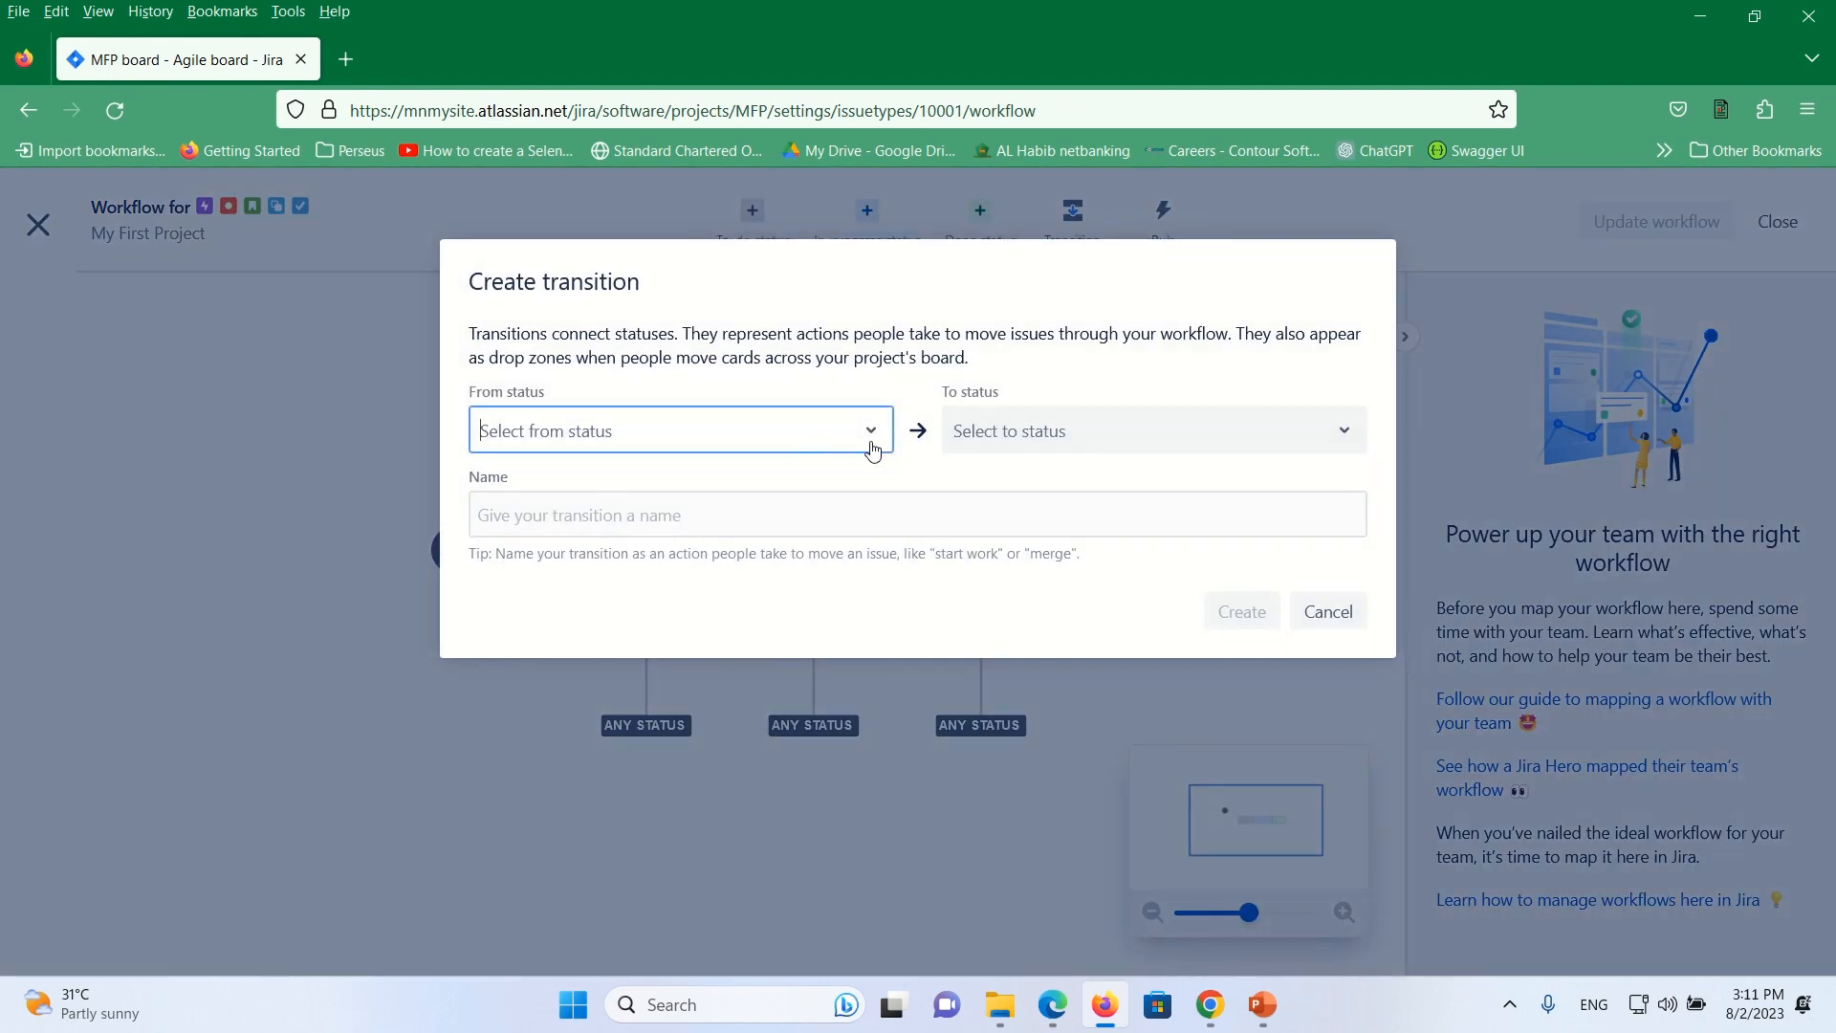
{"action": "left_click", "coordinate": [1336, 617]}
Close the workflow editor and reopen the board of My First Project
{"action": "left_click", "coordinate": [38, 226]}
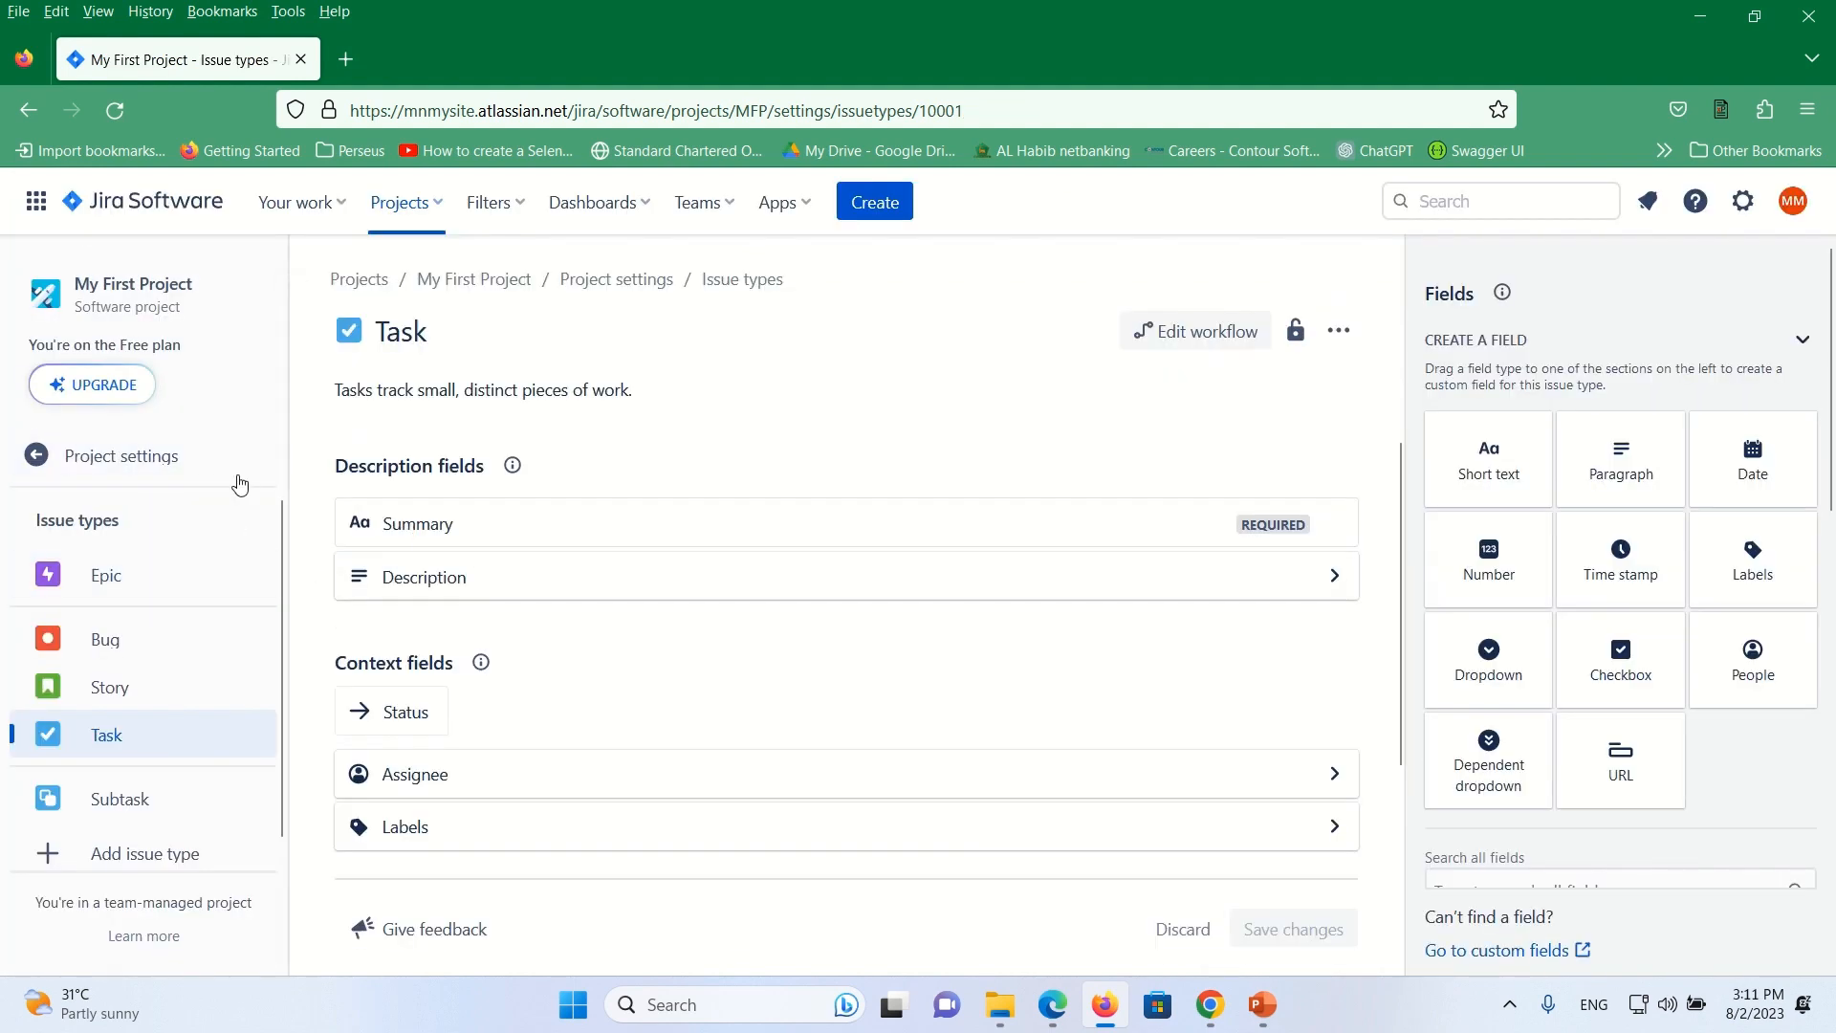
{"action": "left_click", "coordinate": [406, 203]}
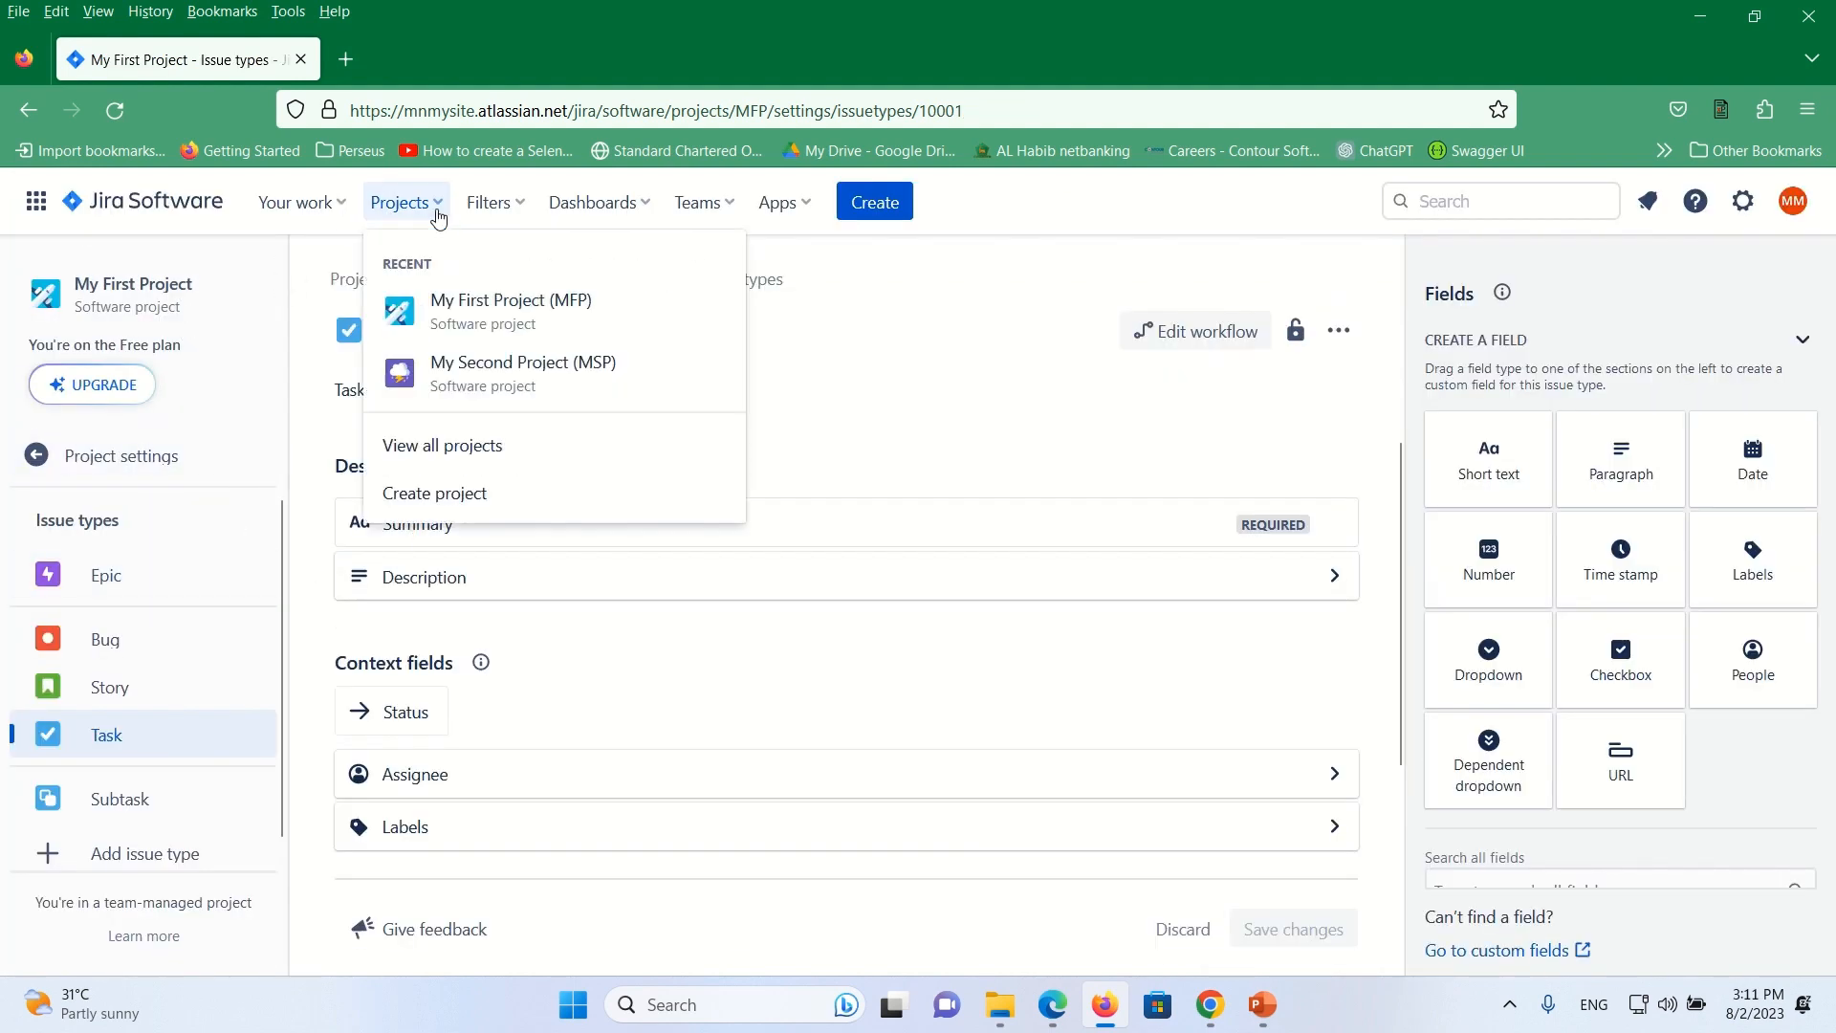
{"action": "left_click", "coordinate": [471, 321]}
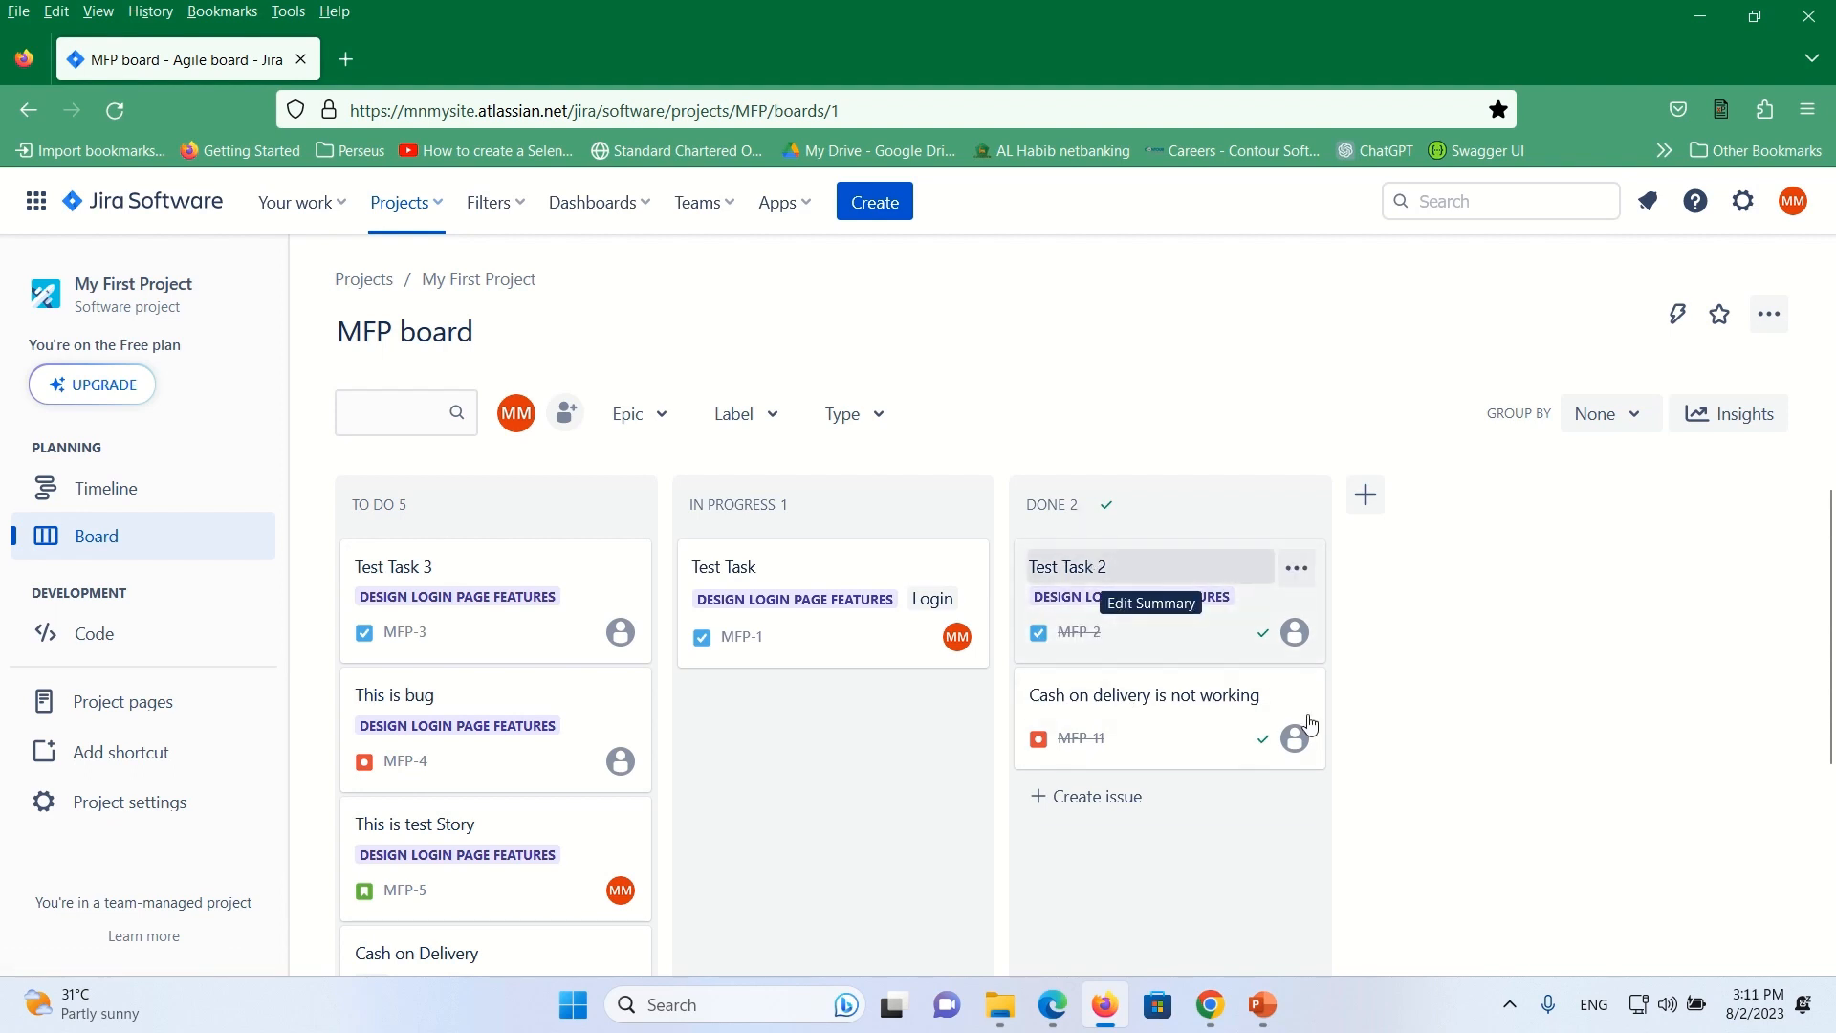
Switch to the JIRA.pptx presentation in PowerPoint, show the Resources slide and place the cursor in the first link
{"action": "left_click", "coordinate": [1263, 1004]}
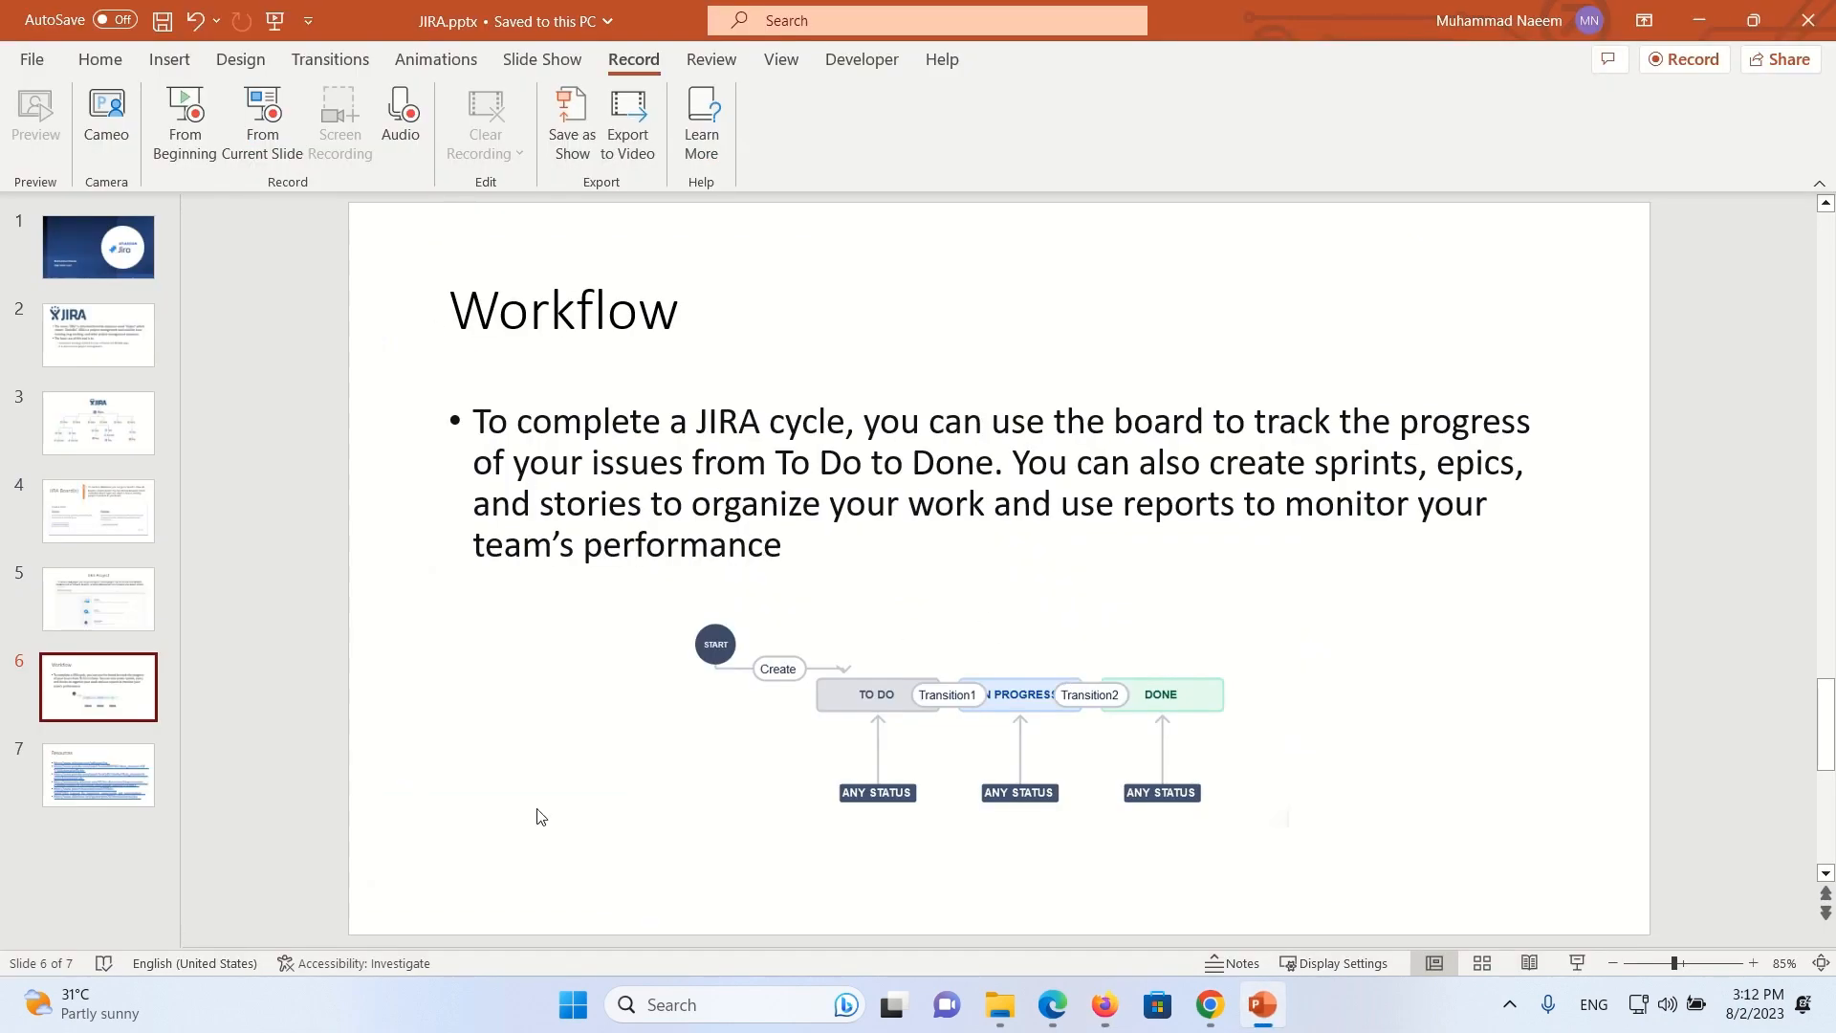
{"action": "left_click", "coordinate": [117, 779]}
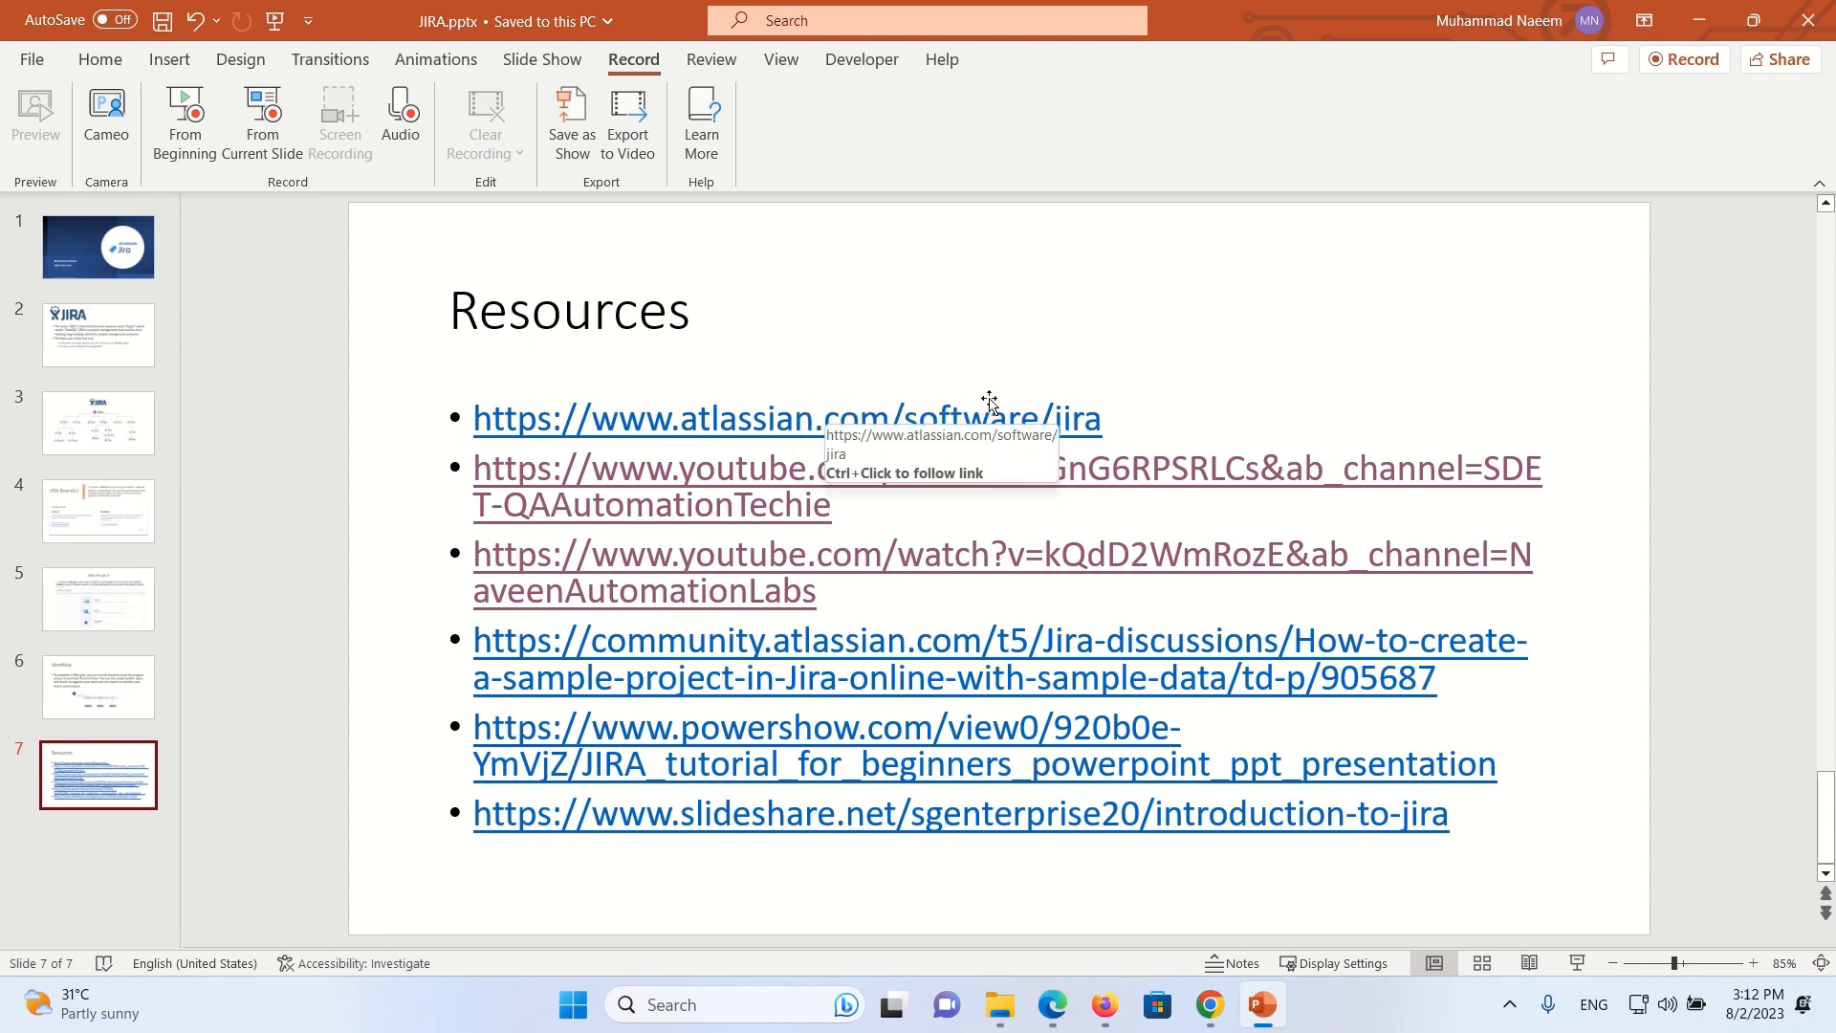
{"action": "left_click", "coordinate": [852, 420]}
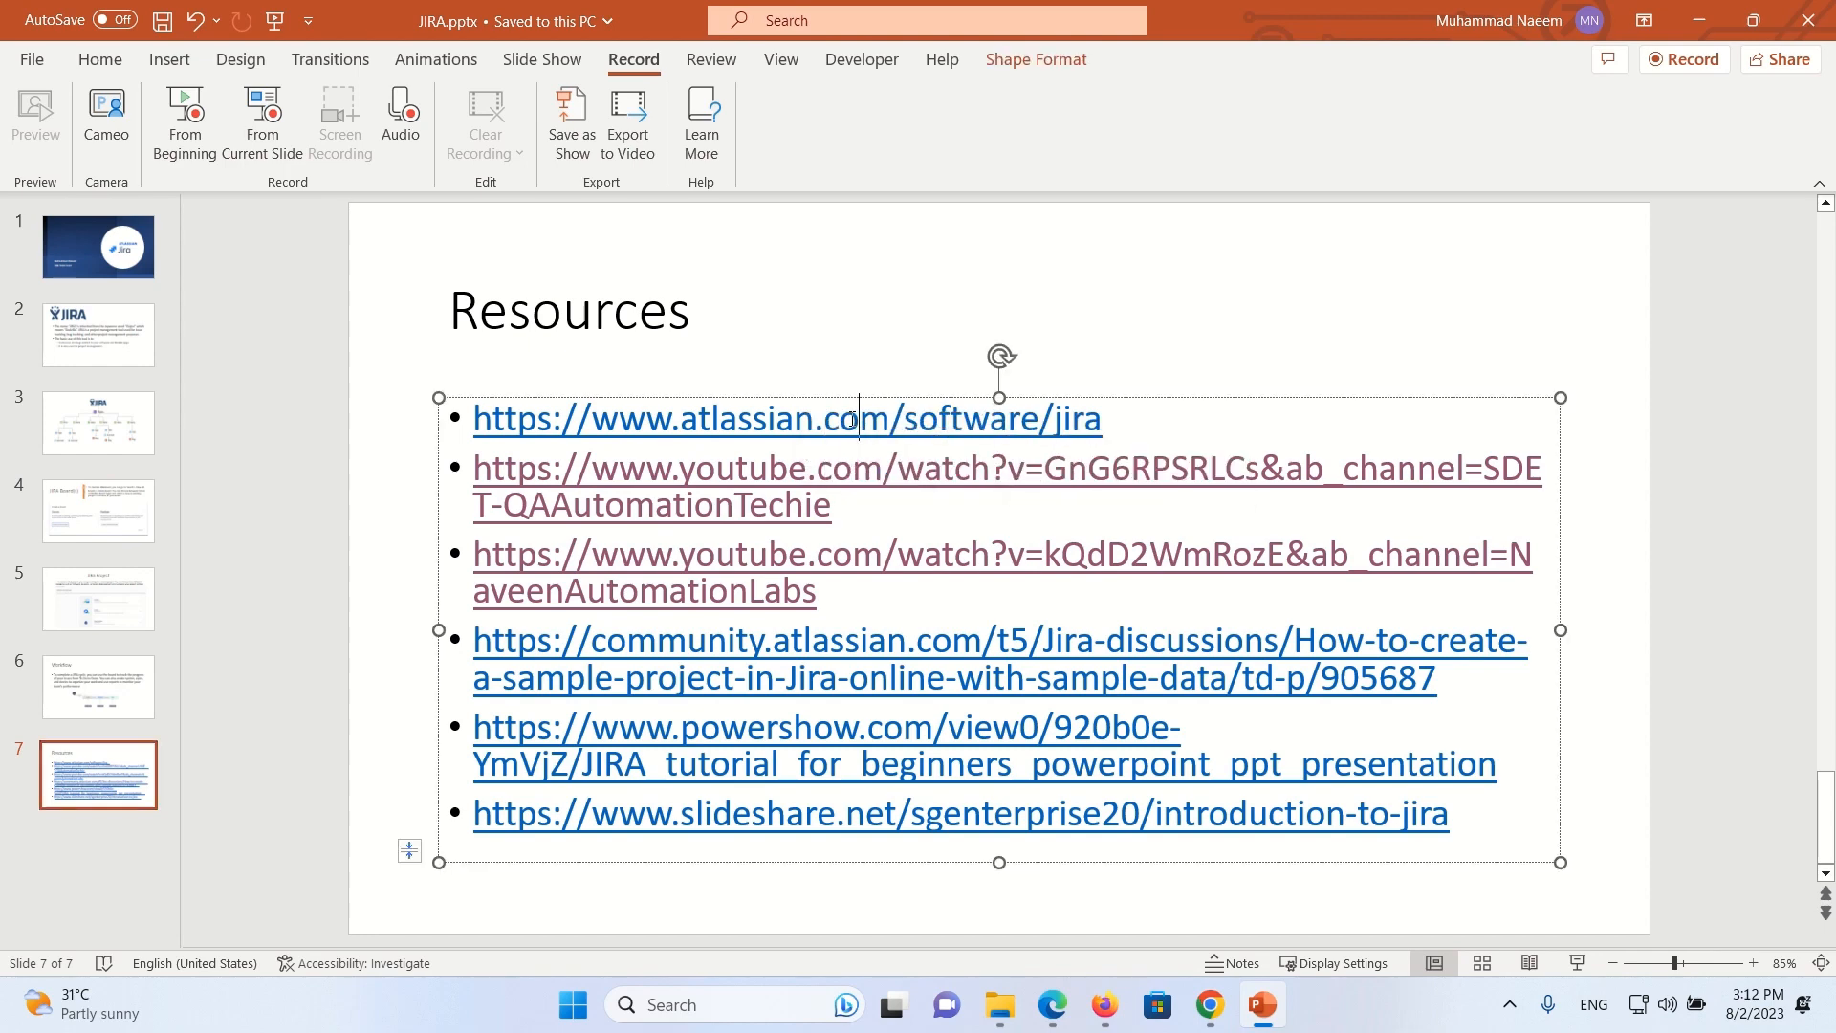